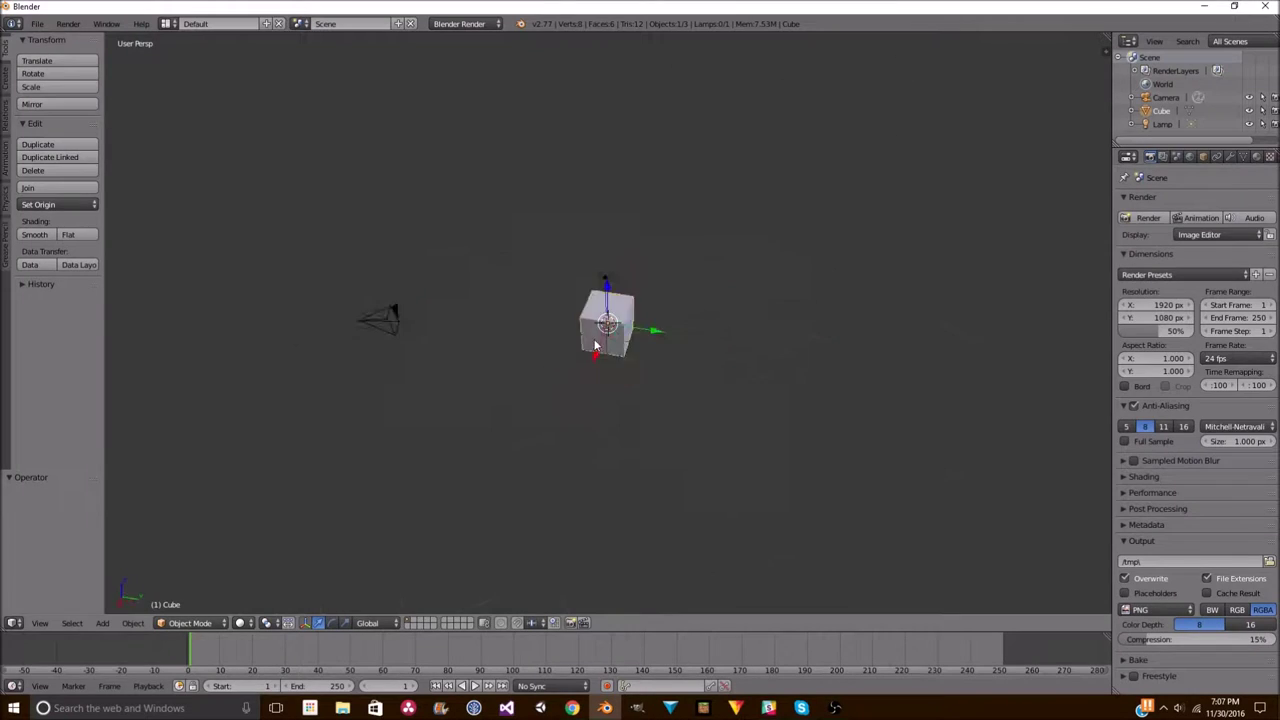
- Resize the cube's left end face and extrude it twice, scaling each new section to taper it
scroll(490, 261, down, 3)
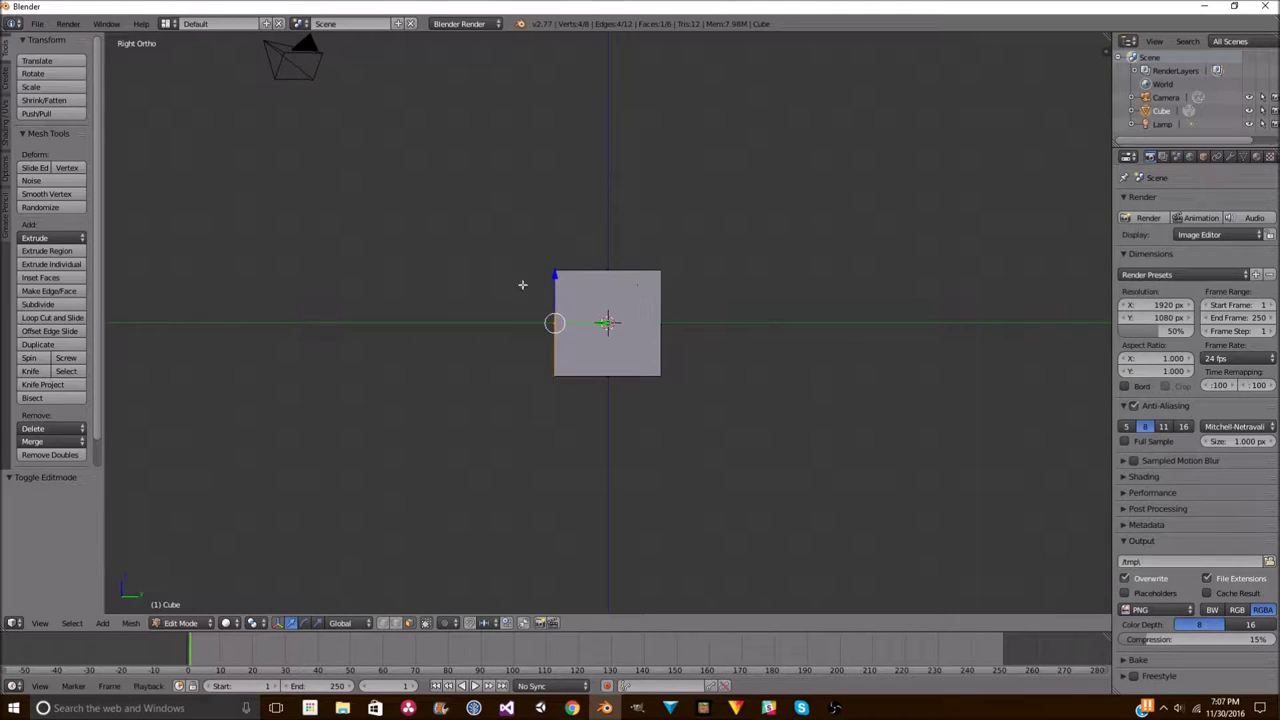
key(s)
click(606, 297)
key(e)
click(577, 227)
key(s)
click(577, 227)
key(e)
click(524, 250)
- Extrude further left sections, shrink the end face, and raise the neck end along Z
shift+middle_drag(524, 250, 726, 252)
key(e)
key(s)
key(e)
click(597, 157)
key(s)
click(480, 260)
key(g)
key(z)
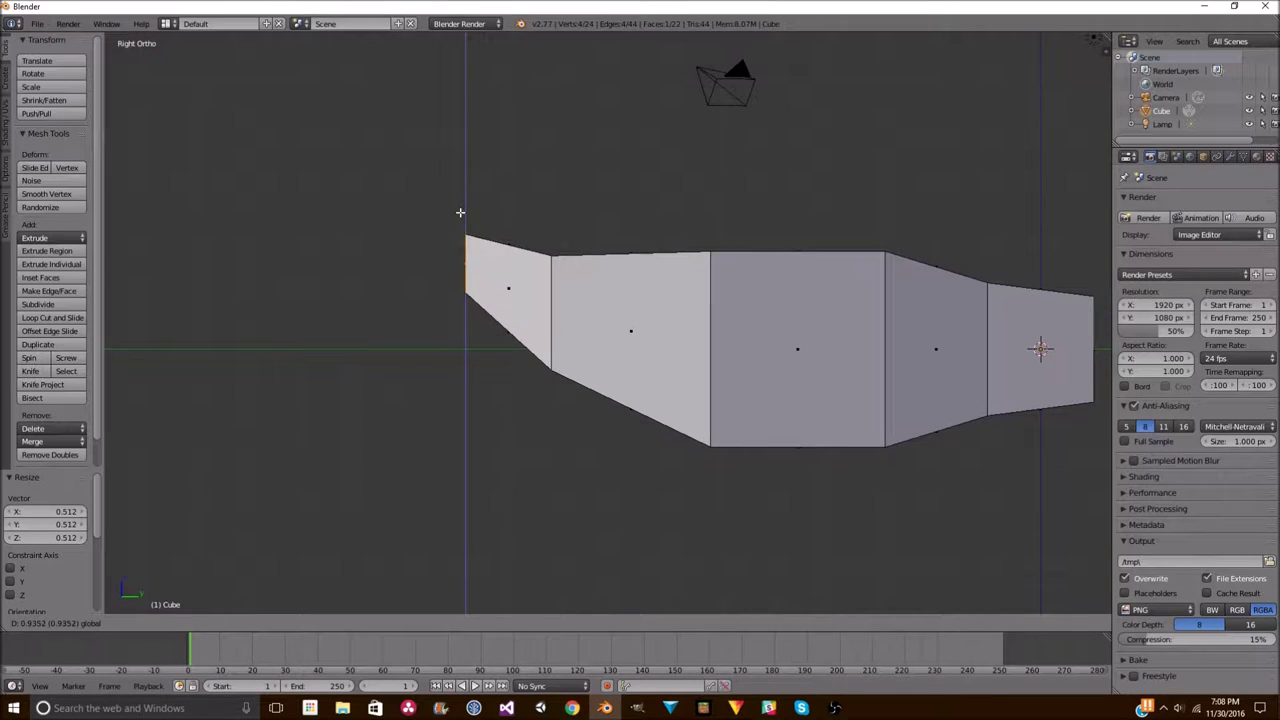
click(456, 211)
- Extrude the right end face into a pointed tail tip
right_click(1090, 350)
shift+middle_drag(1090, 350, 686, 349)
key(e)
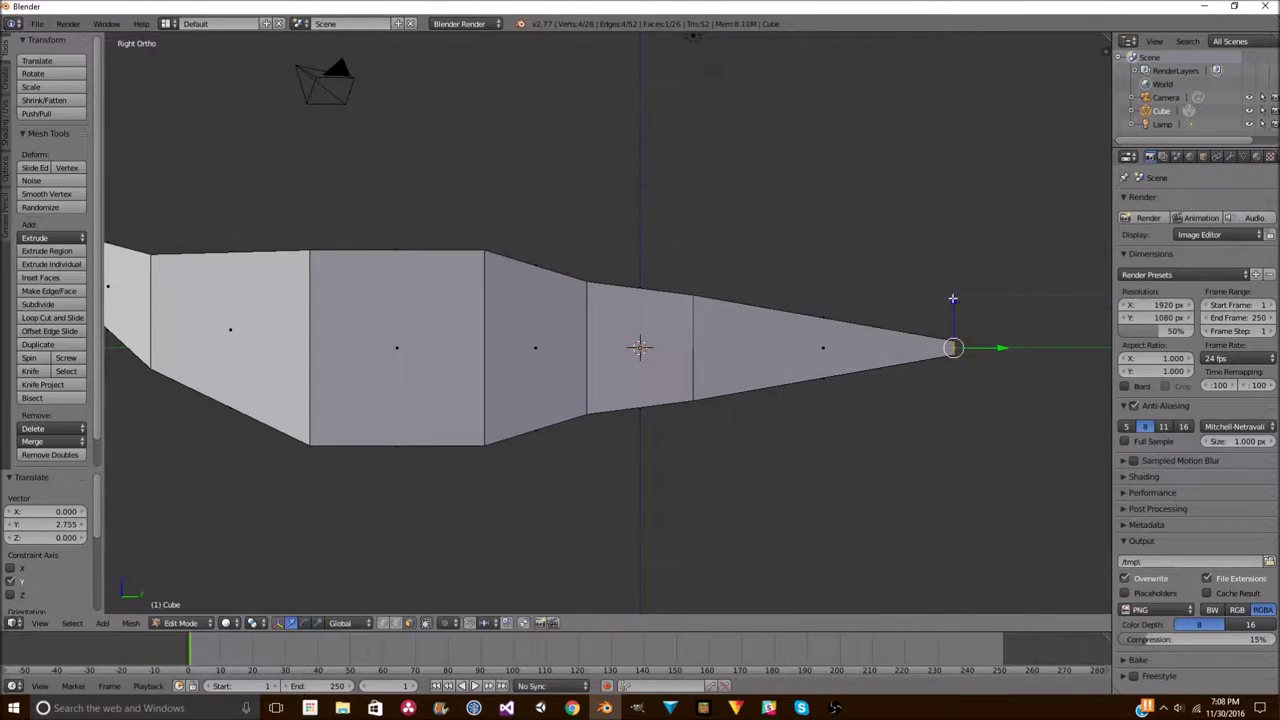
click(946, 349)
- Check front and side views, then extrude the left end face farther left
scroll(635, 419, down, 2)
middle_drag(635, 419, 604, 400)
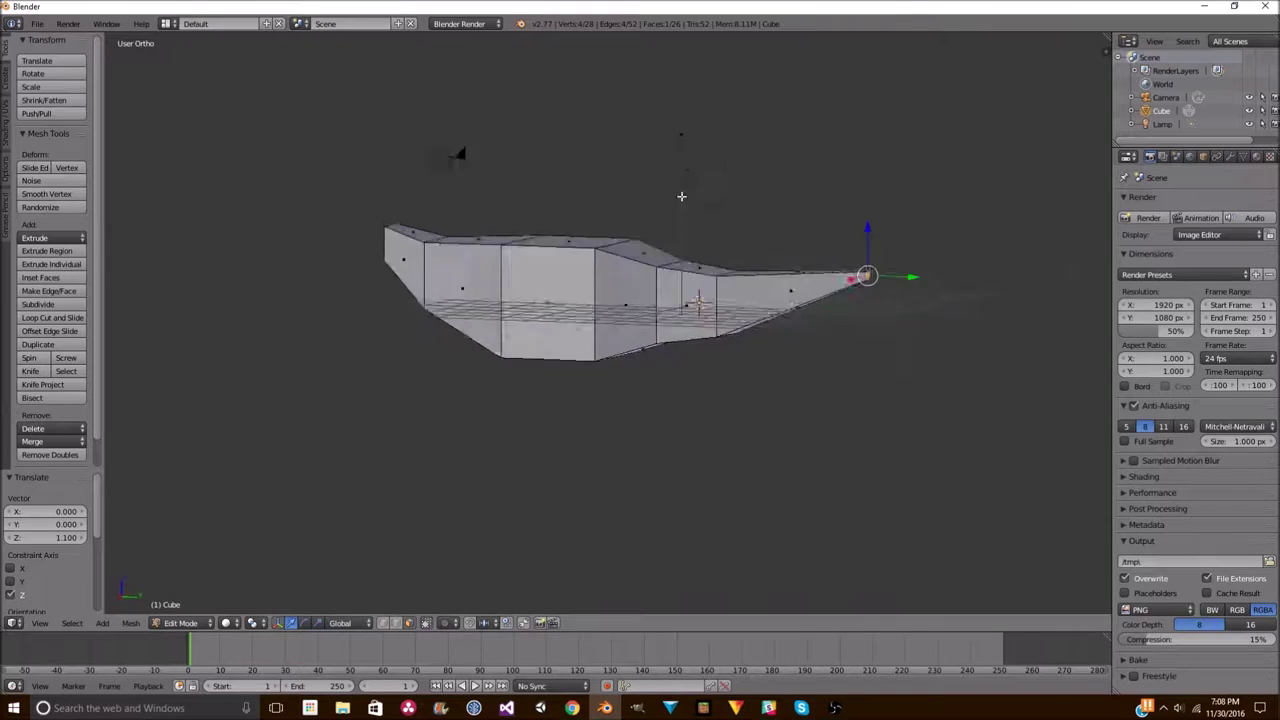
key(KP_1)
key(KP_3)
scroll(390, 200, up, 3)
right_click(384, 280)
key(e)
click(390, 193)
- Enlarge the left end face to a scale of 1.595
key(KP_1)
key(KP_3)
key(KP_1)
key(s)
click(544, 341)
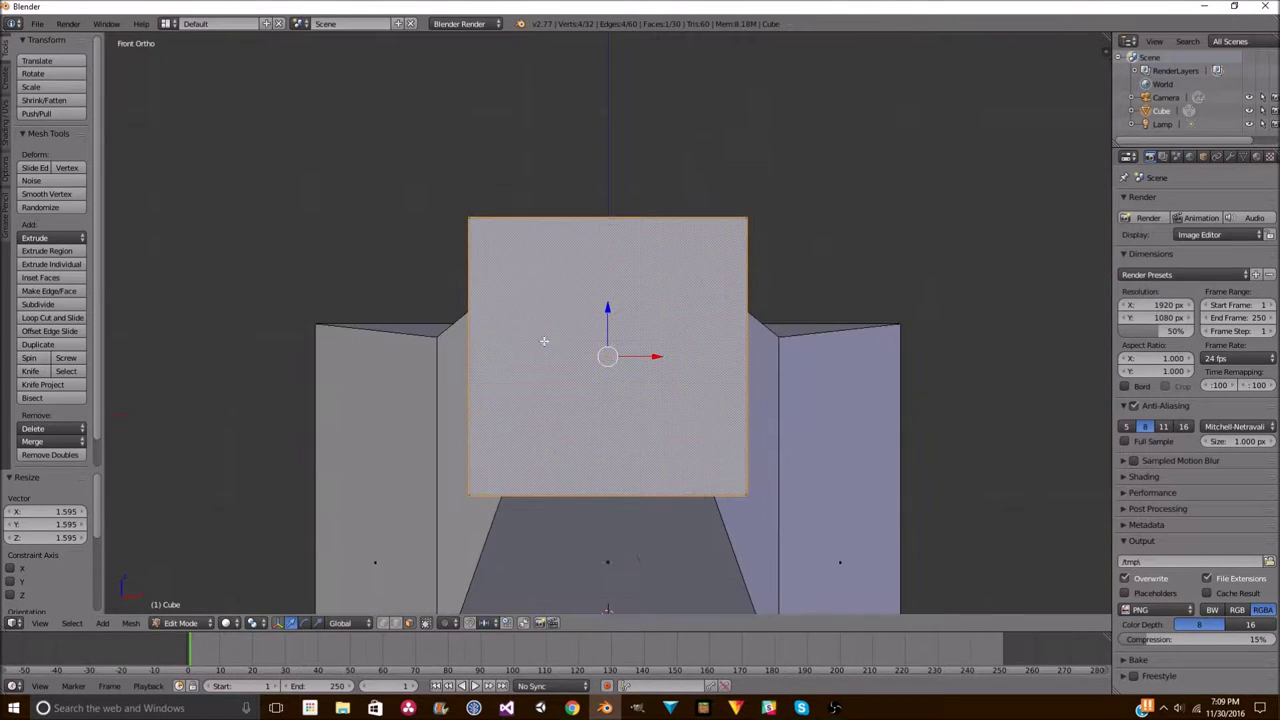
- Commit the knife cut at the neck end and extrude the end face leftward into a slanted face
key(Return)
key(KP_3)
key(e)
click(484, 296)
key(e)
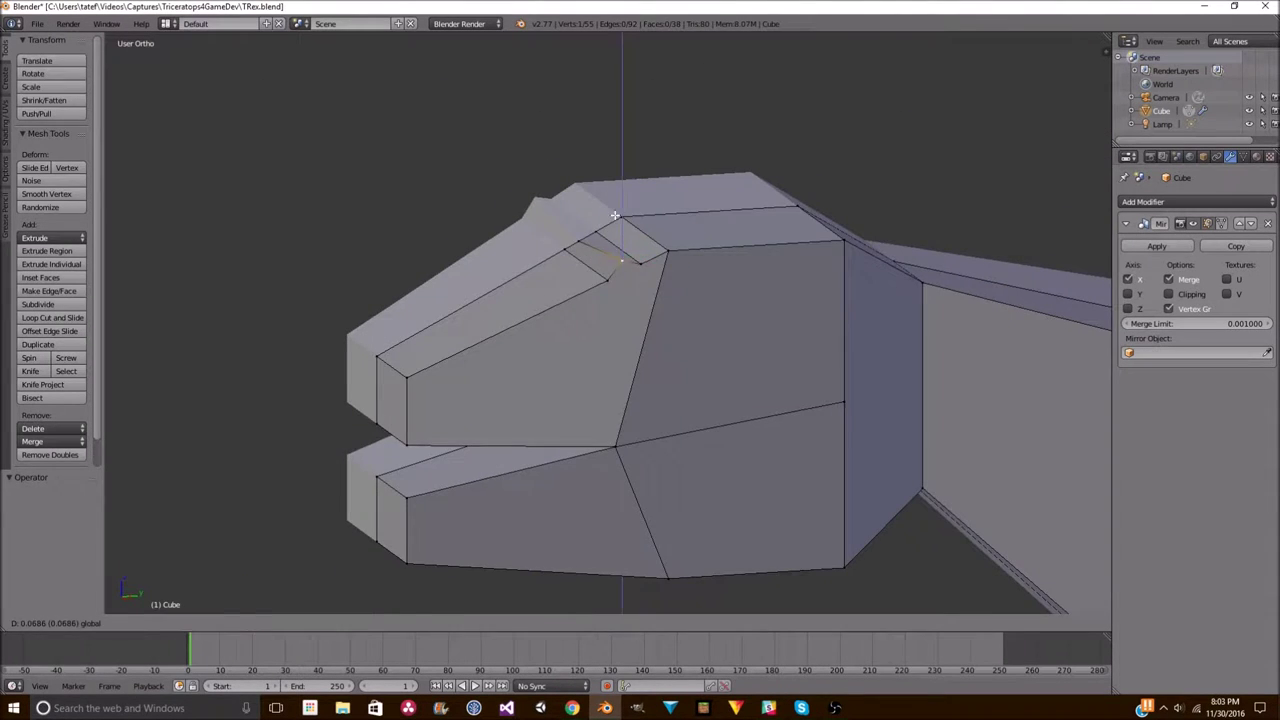
- Raise the selected head faces and knife-cut across the snout from the top view
click(615, 215)
mouse_move(630, 255)
middle_down()
mouse_move(649, 294)
mouse_move(614, 200)
mouse_move(700, 300)
middle_up()
key(KP_7)
scroll(686, 280, up, 5)
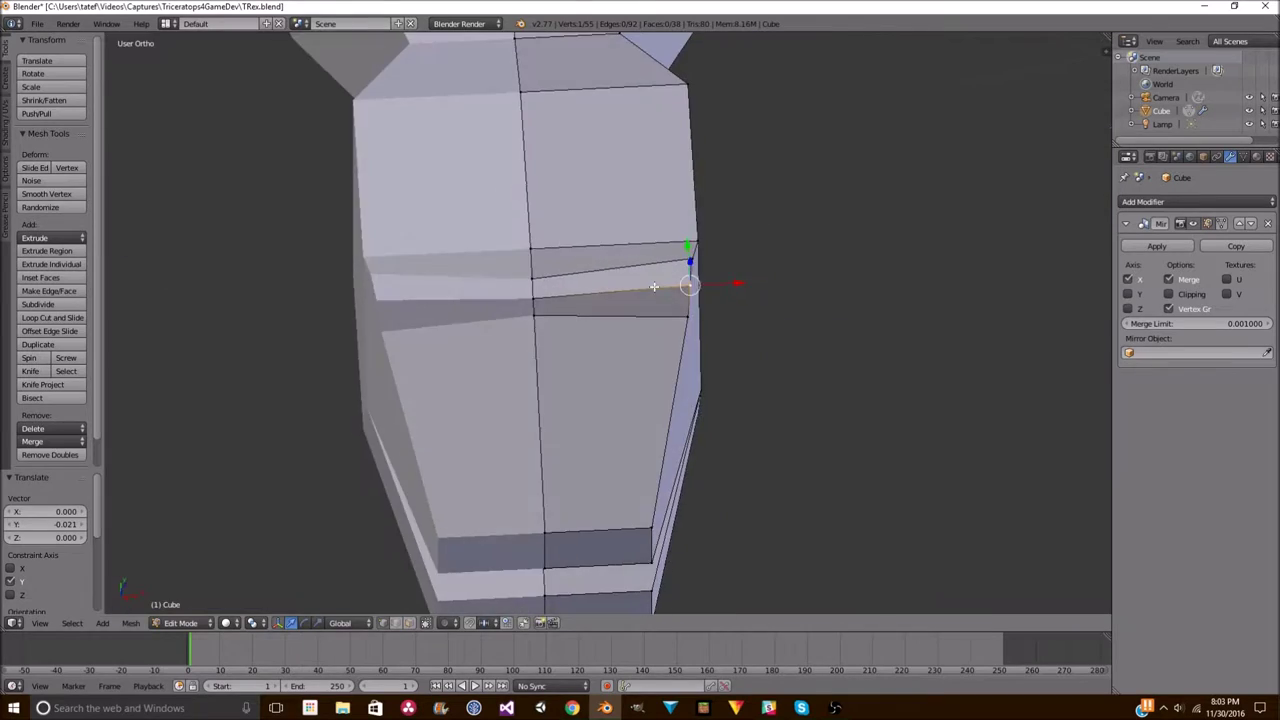
key(k)
key(Return)
- Flatten the small snout face along Z with a scale of 0
middle_drag(581, 297, 484, 187)
scroll(484, 187, down, 3)
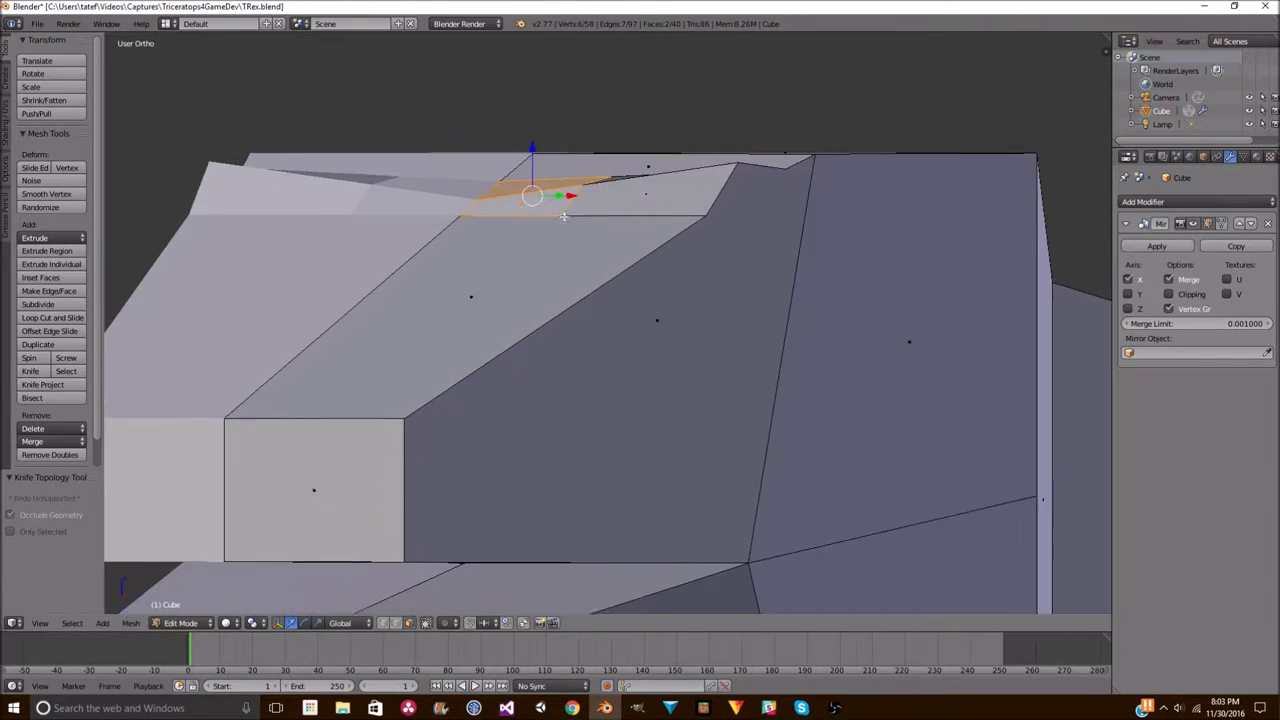
key(s)
key(z)
key(0)
key(Return)
key(Escape)
- Shift the selected head face slightly along the Y axis
mouse_move(601, 193)
middle_down()
mouse_move(629, 196)
mouse_move(614, 263)
middle_up()
key(Tab)
key(Tab)
mouse_move(649, 344)
middle_down()
mouse_move(560, 300)
mouse_move(450, 380)
mouse_move(583, 299)
mouse_move(608, 223)
mouse_move(609, 276)
mouse_move(700, 300)
middle_up()
key(g)
key(y)
key(Return)
- Raise the head face along Z, leaving its scale unchanged
key(g)
key(z)
key(Return)
key(s)
key(Escape)
key(Tab)
key(Tab)
- Add a loop cut around the snout
scroll(640, 290, down, 4)
scroll(640, 290, up, 3)
scroll(700, 300, down, 4)
scroll(738, 366, down, 1)
scroll(738, 366, up, 5)
scroll(738, 366, down, 4)
middle_drag(738, 366, 614, 419)
scroll(614, 419, up, 6)
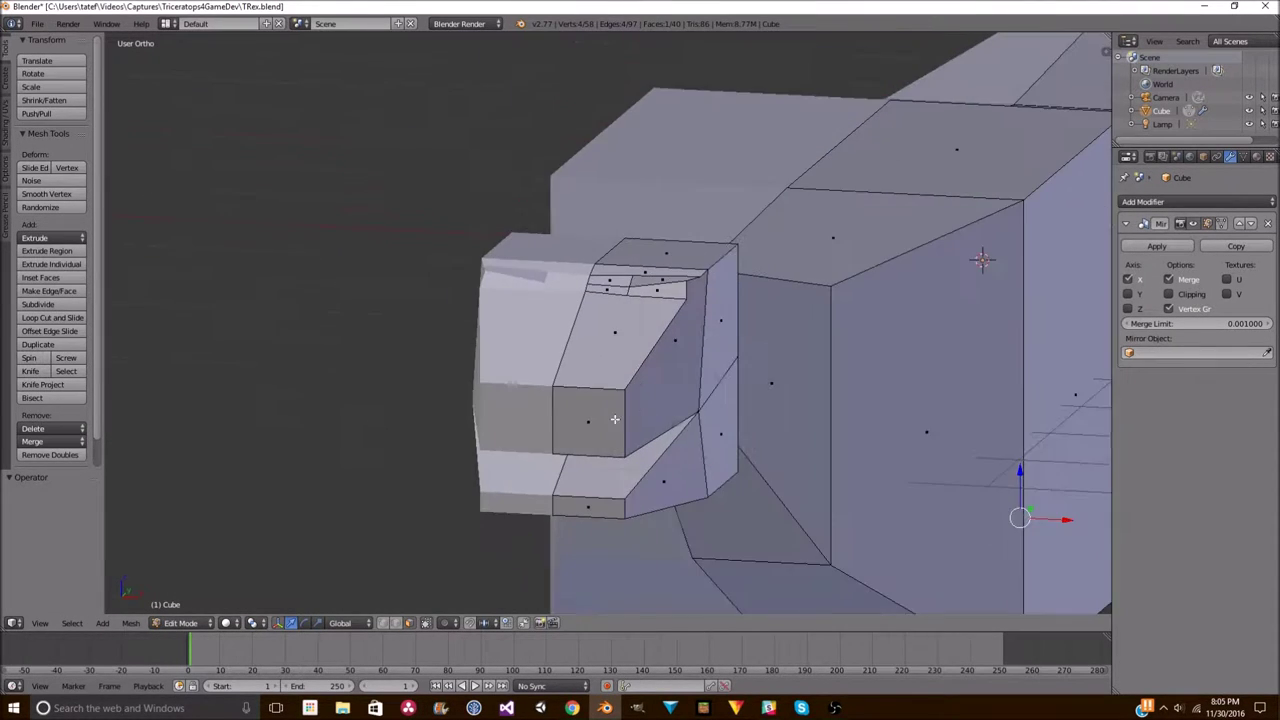
click(560, 448)
- Nudge the snout edge upward
middle_drag(560, 448, 367, 630)
click(650, 373)
mouse_move(650, 373)
middle_down()
mouse_move(643, 309)
mouse_move(684, 311)
middle_up()
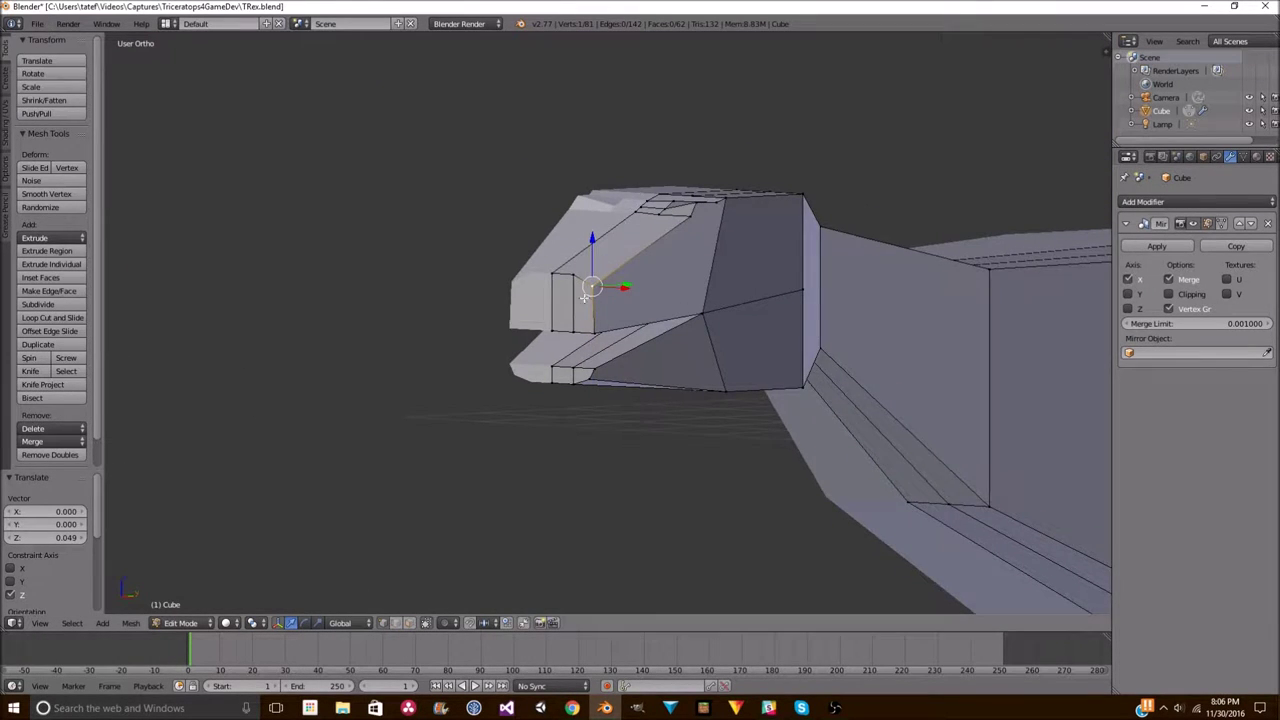
scroll(585, 297, down, 4)
middle_drag(585, 297, 623, 350)
scroll(623, 350, up, 5)
drag(258, 245, 305, 293)
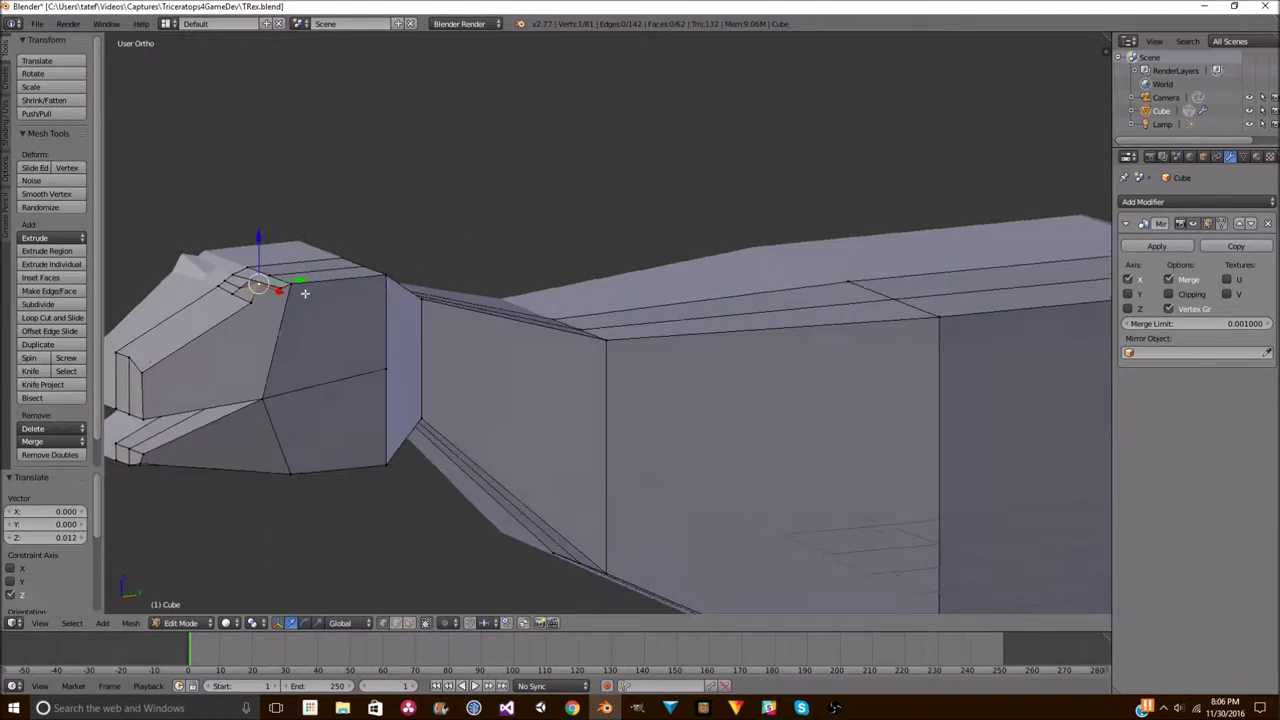
- Make a knife cut on the head in side view, then zoom out to the whole model
key(KP_3)
key(Return)
middle_drag(820, 215, 651, 337)
scroll(700, 300, down, 5)
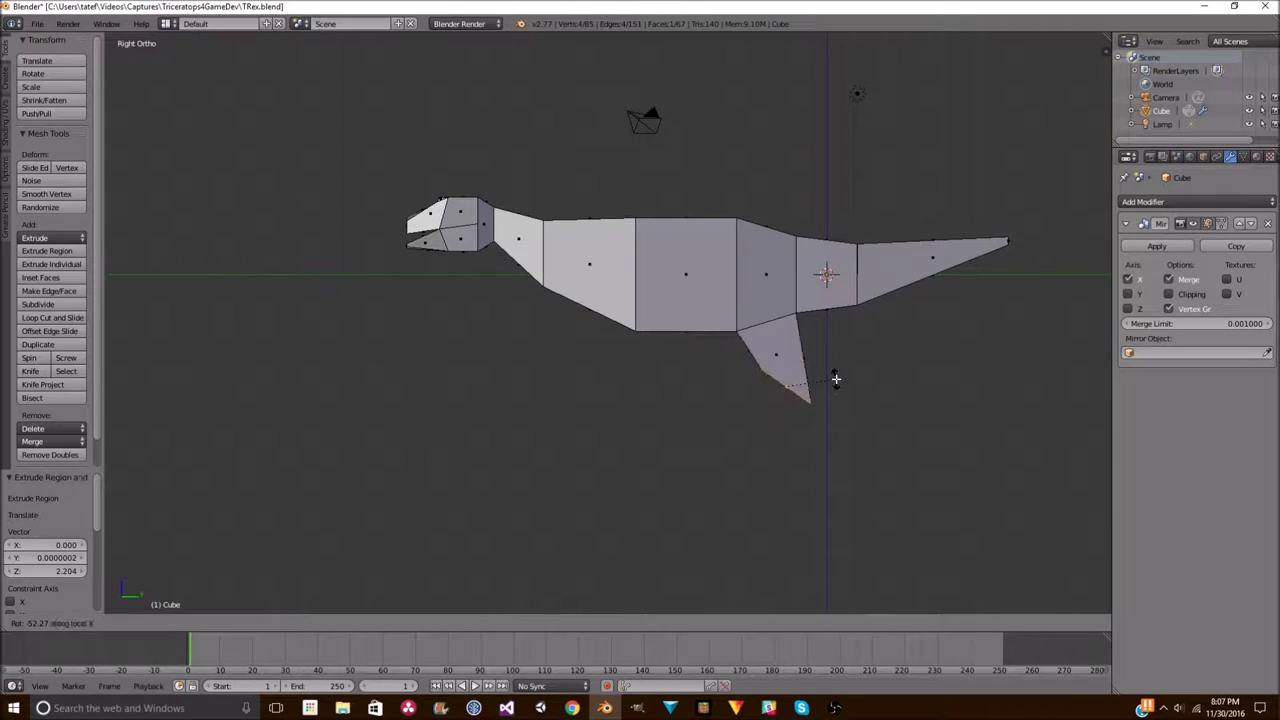
- Reposition the leg along Y and resize its bottom face
click(789, 403)
key(g)
key(y)
click(791, 397)
shift+middle_drag(791, 397, 748, 394)
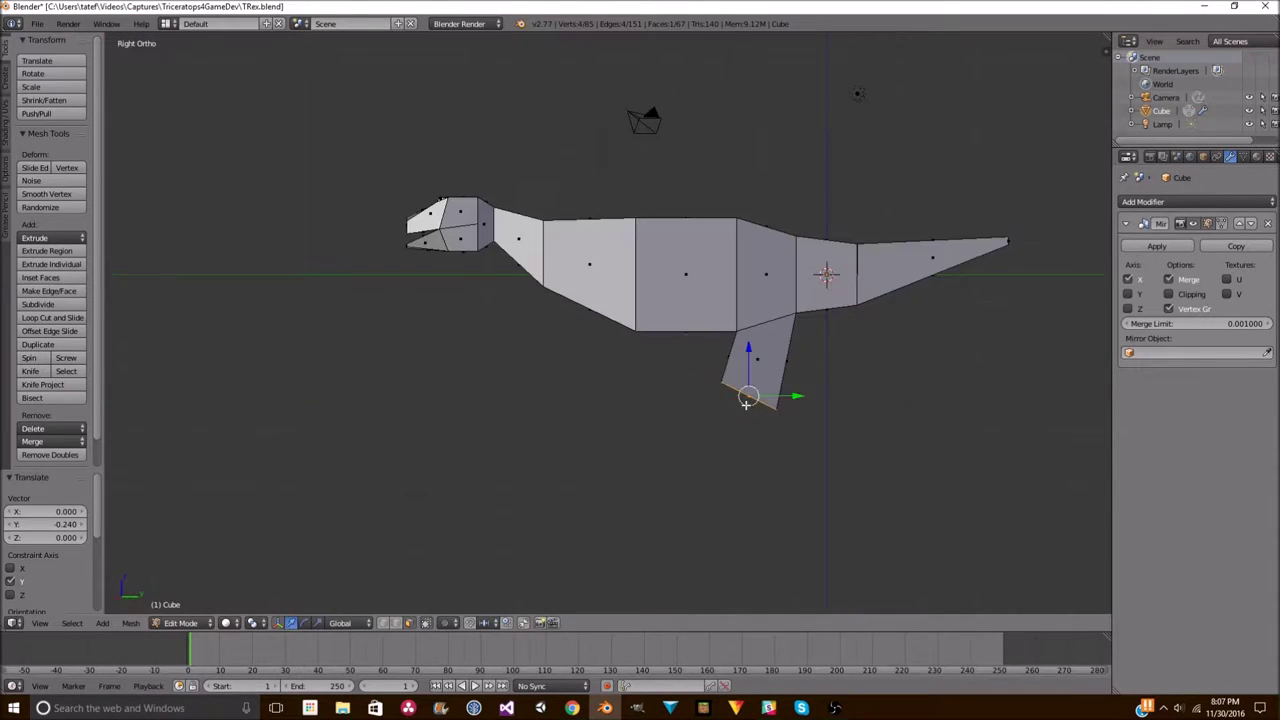
key(s)
click(789, 307)
- Extrude a lower leg segment down and flatten its base
key(e)
click(766, 330)
key(s)
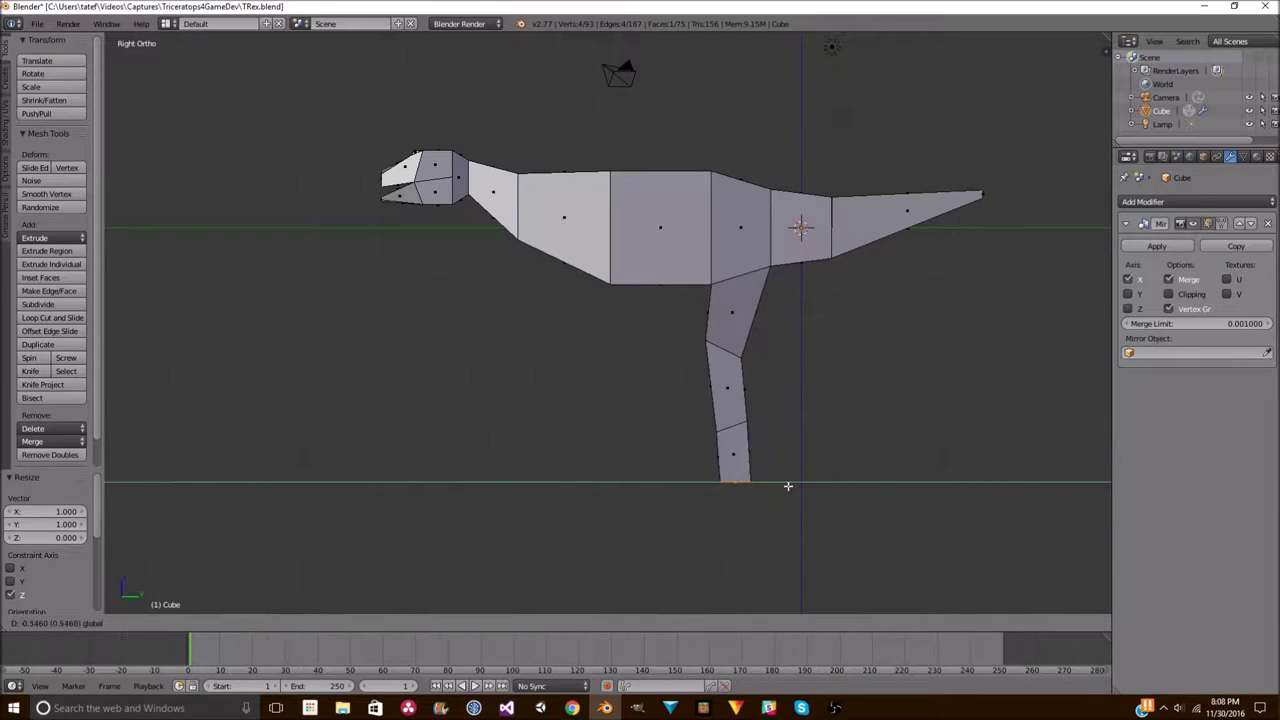
click(734, 427)
middle_drag(734, 427, 760, 400)
- In wireframe side view, box-select the head region, then deselect and check the front view
key(KP_3)
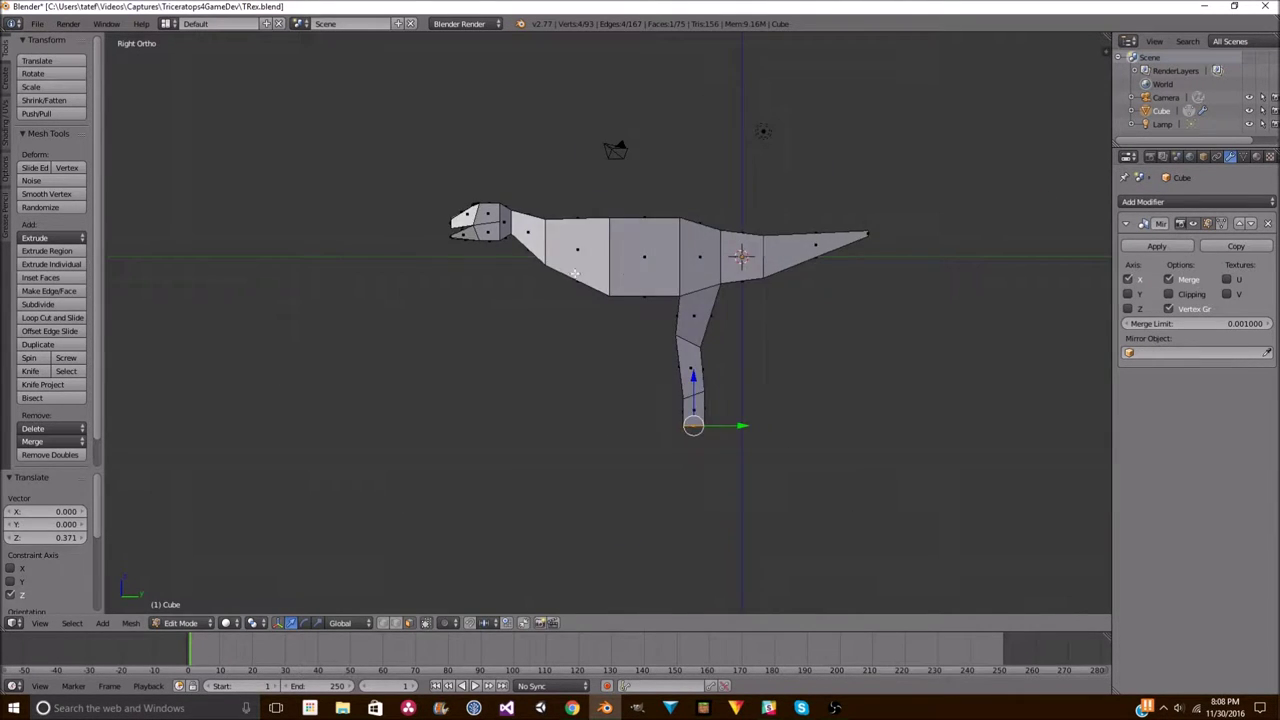
key(z)
key(b)
drag(371, 143, 586, 377)
key(a)
key(z)
key(KP_1)
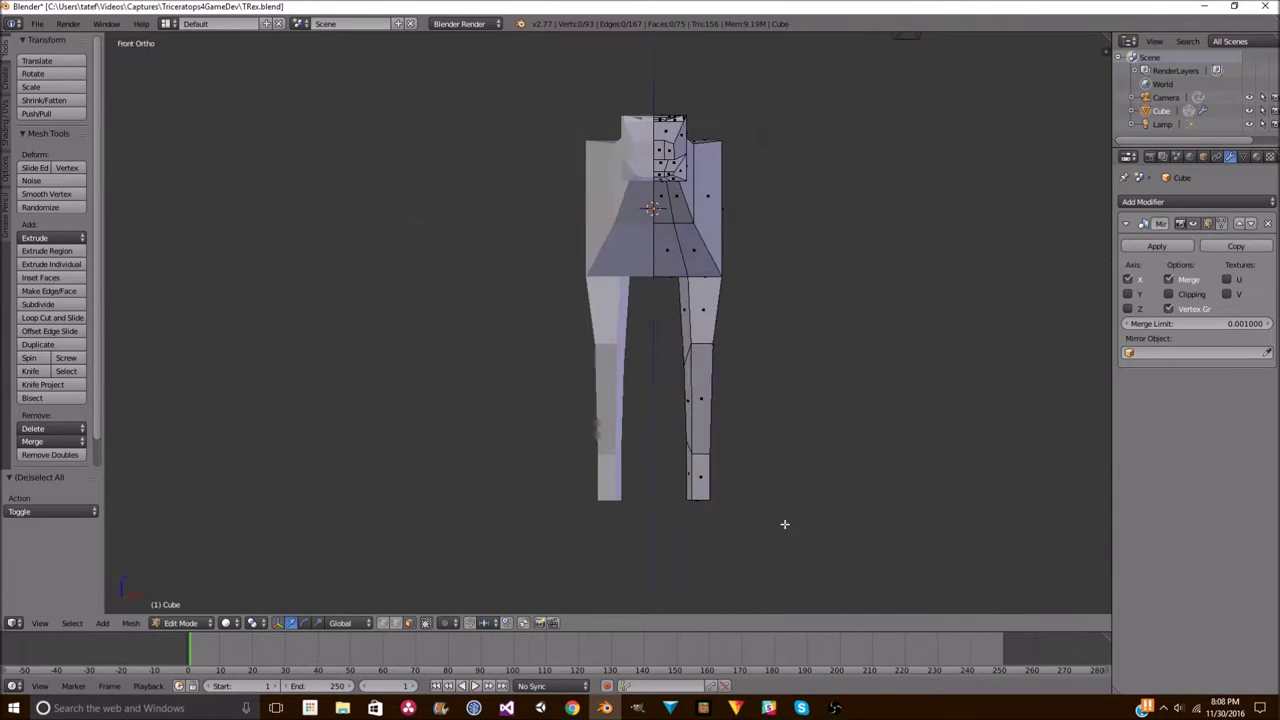
- Select the lower leg and knife-cut its front face to divide the foot front
key(z)
key(z)
middle_drag(734, 440, 749, 283)
key(KP_1)
scroll(743, 318, up, 3)
scroll(743, 318, up, 5)
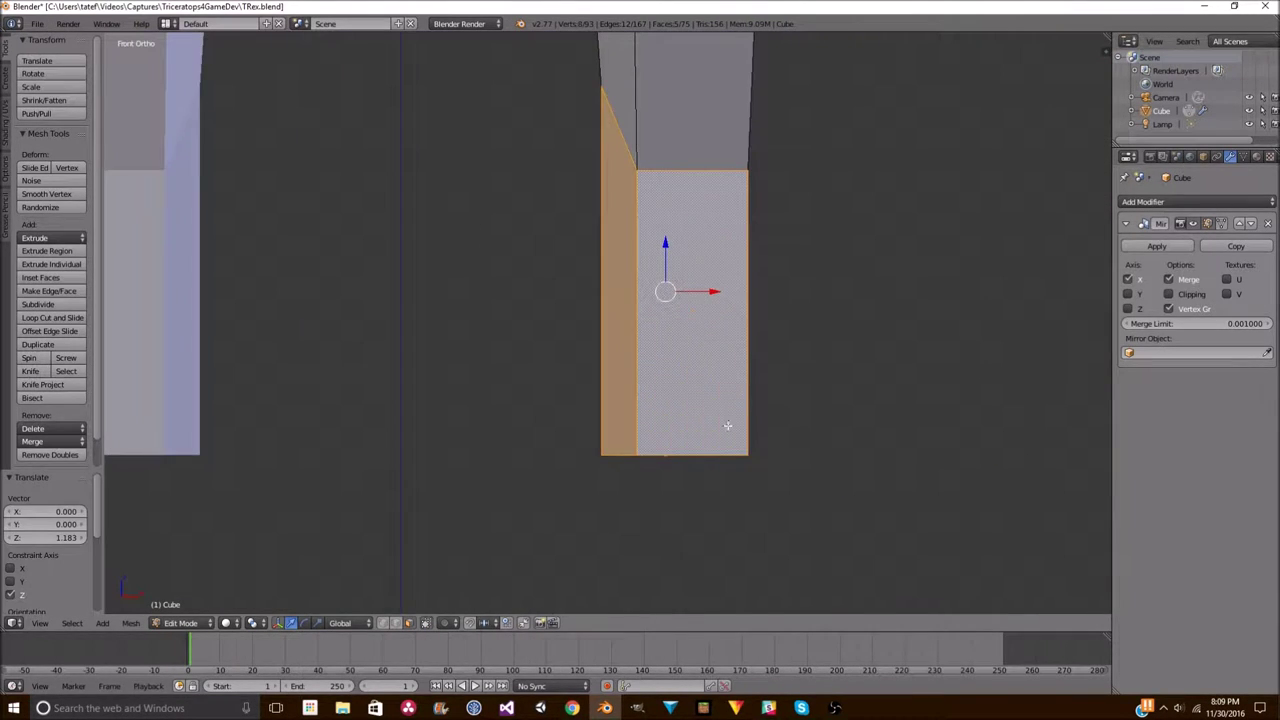
click(603, 396)
key(Return)
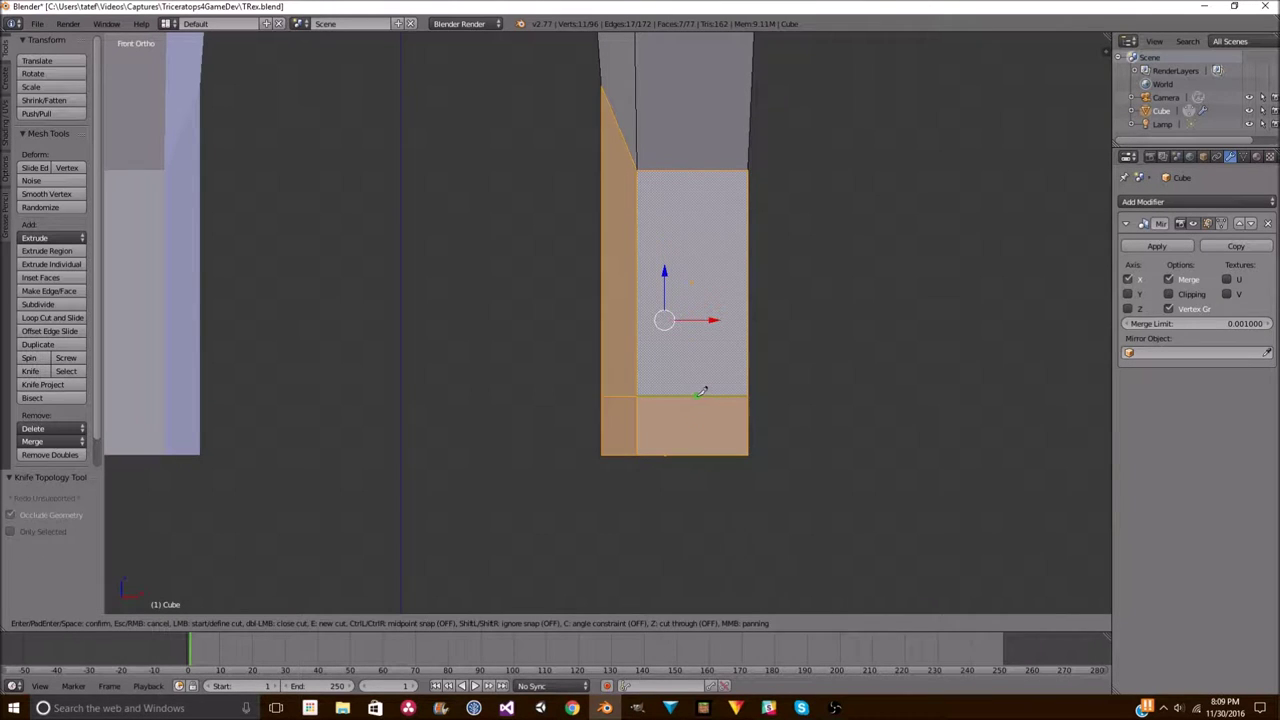
click(692, 455)
key(Return)
scroll(737, 429, down, 3)
middle_drag(737, 429, 504, 415)
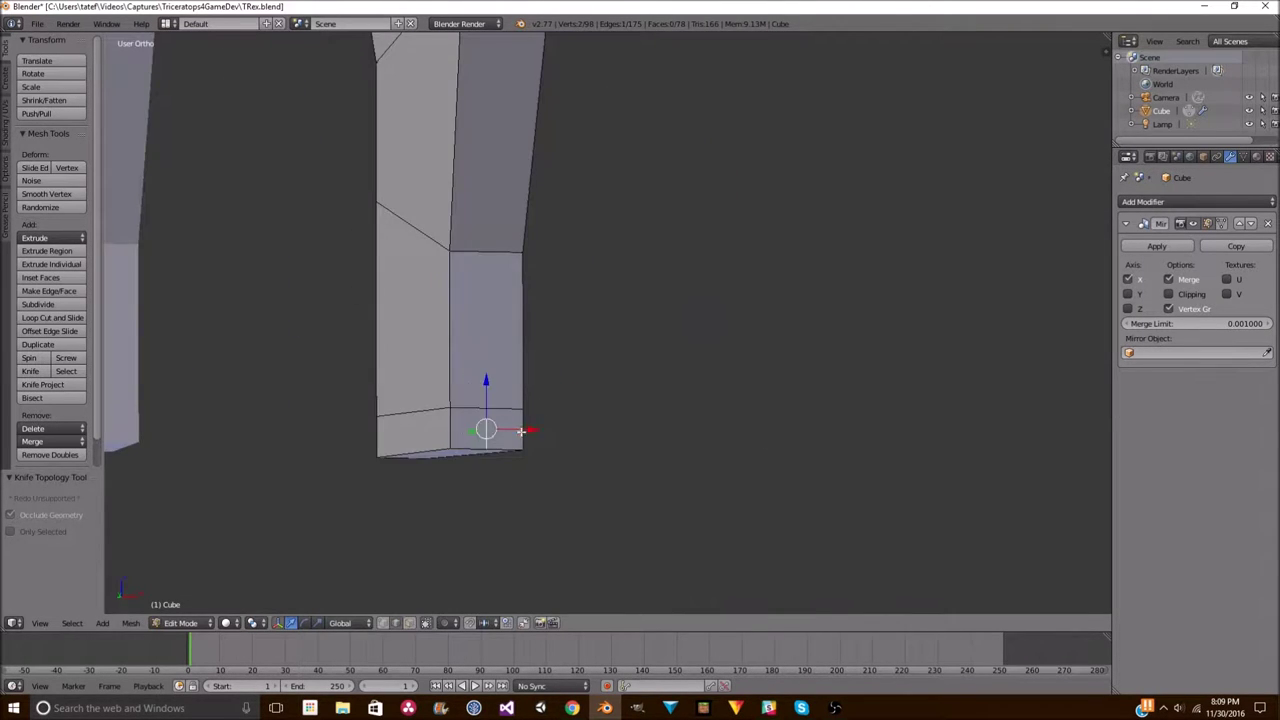
click(648, 436)
key(Return)
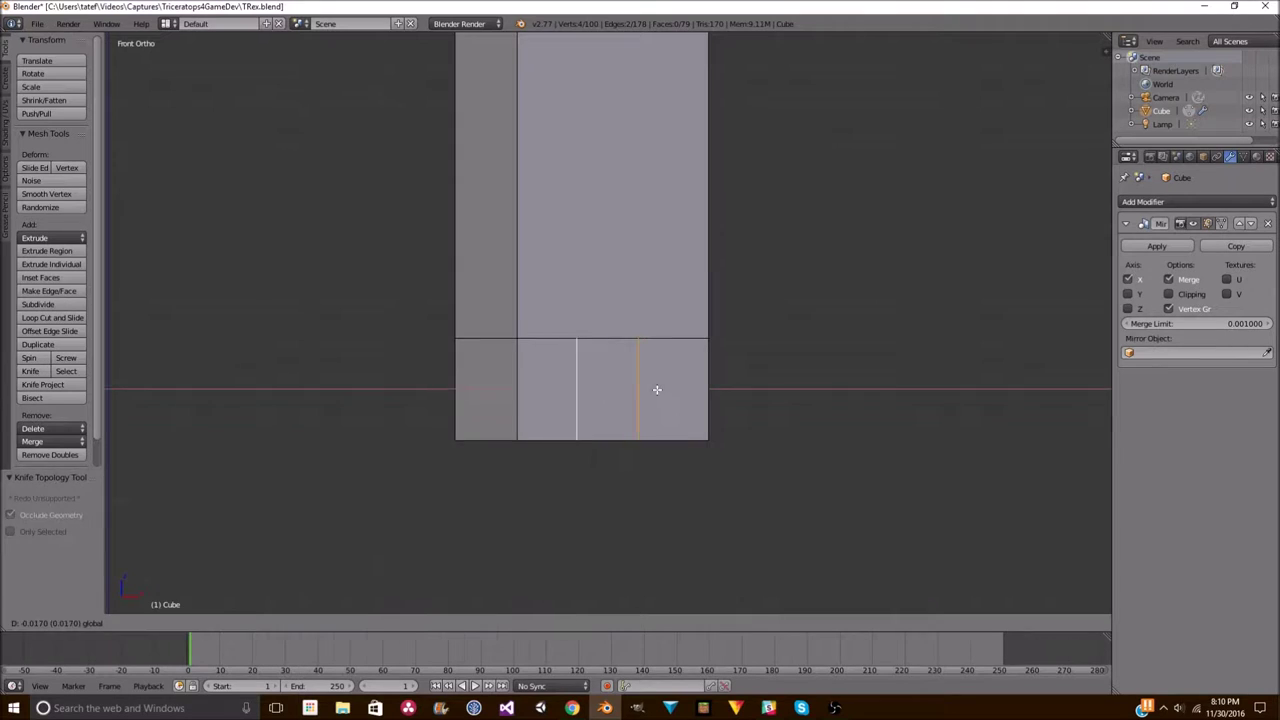
- Extrude and shrink small foot faces forward into toe sections
middle_drag(563, 406, 600, 337)
key(e)
click(565, 390)
key(s)
click(567, 389)
key(e)
key(z)
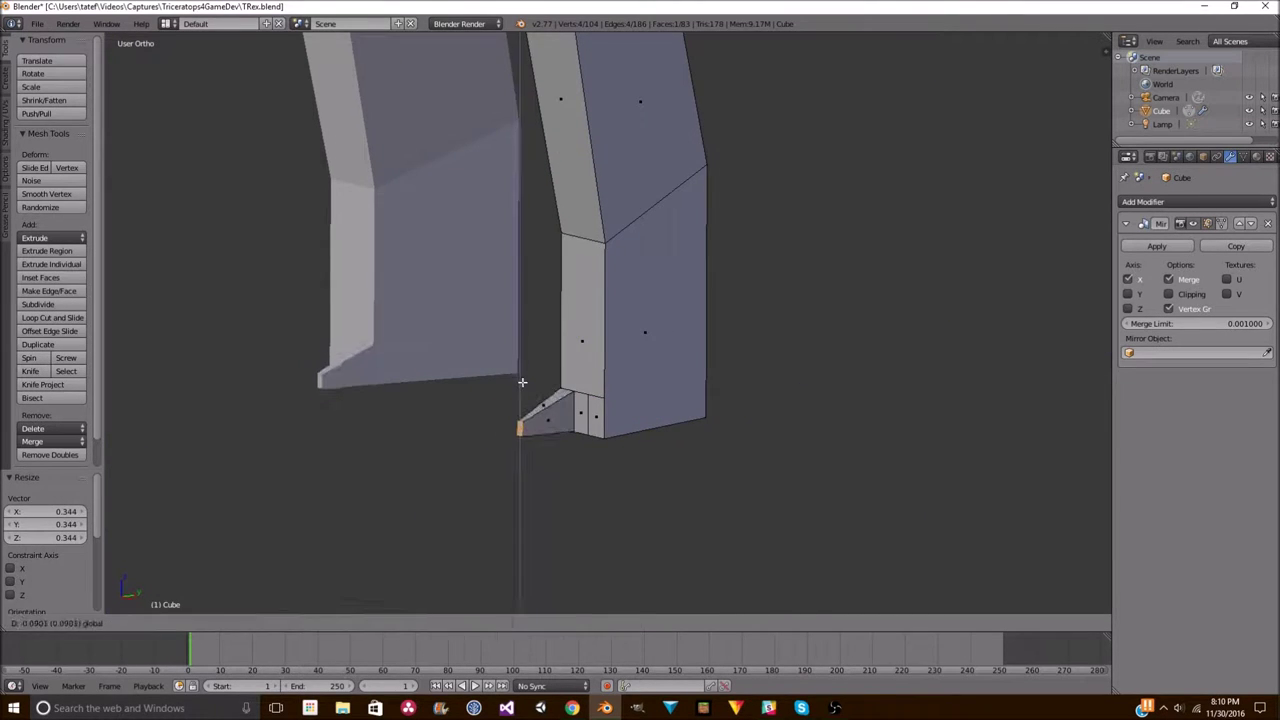
middle_drag(567, 389, 573, 385)
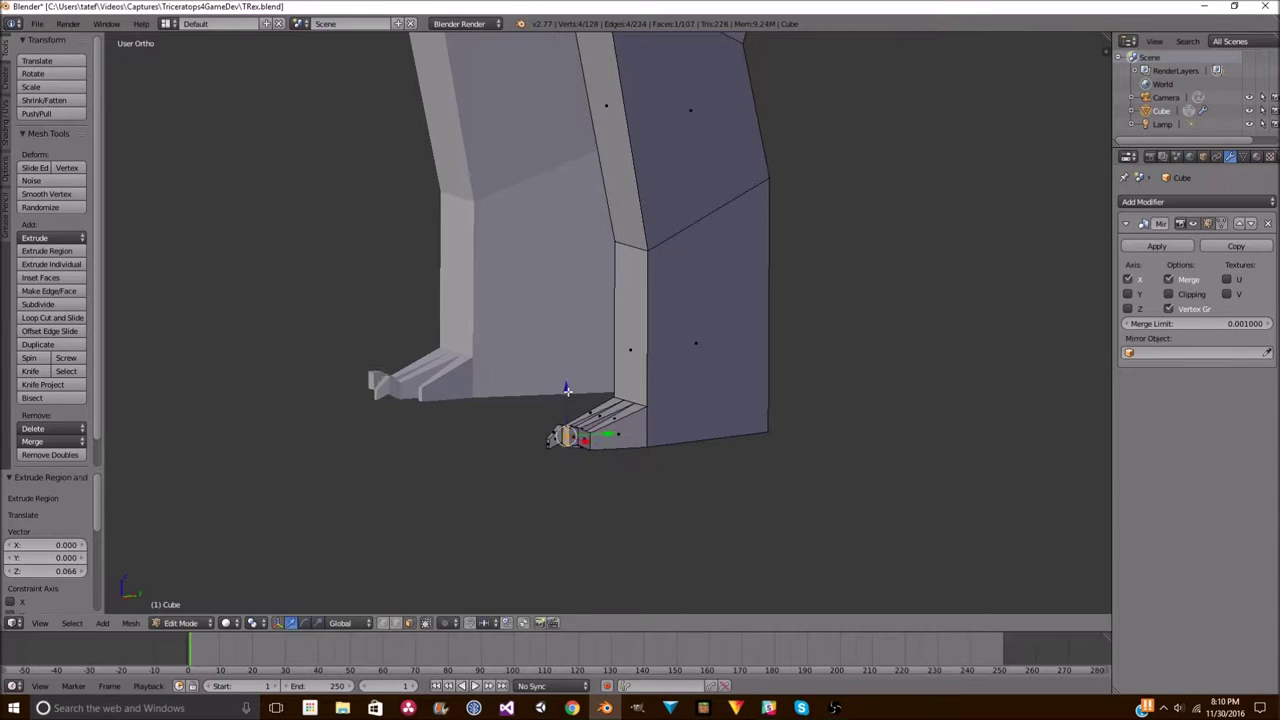
middle_drag(567, 389, 649, 400)
key(e)
key(y)
click(454, 433)
- Select the toe geometry and shift it sideways 0.042 along X
key(Tab)
key(Tab)
middle_drag(497, 440, 871, 443)
key(z)
key(b)
drag(453, 437, 519, 497)
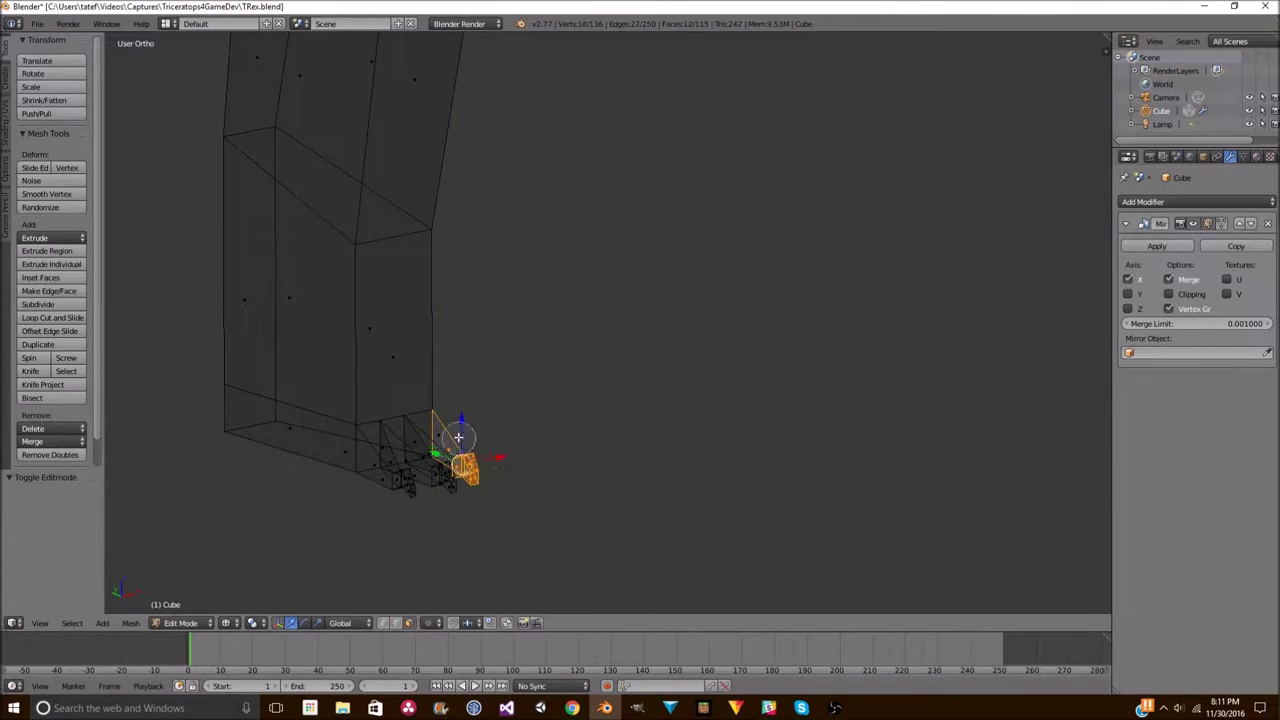
key(z)
middle_drag(537, 463, 783, 529)
key(g)
key(x)
click(663, 391)
scroll(606, 301, up, 3)
middle_drag(606, 301, 857, 403)
- Add knife cuts on the toe and along the foot to shape the claws
key(KP_3)
scroll(397, 447, up, 3)
key(k)
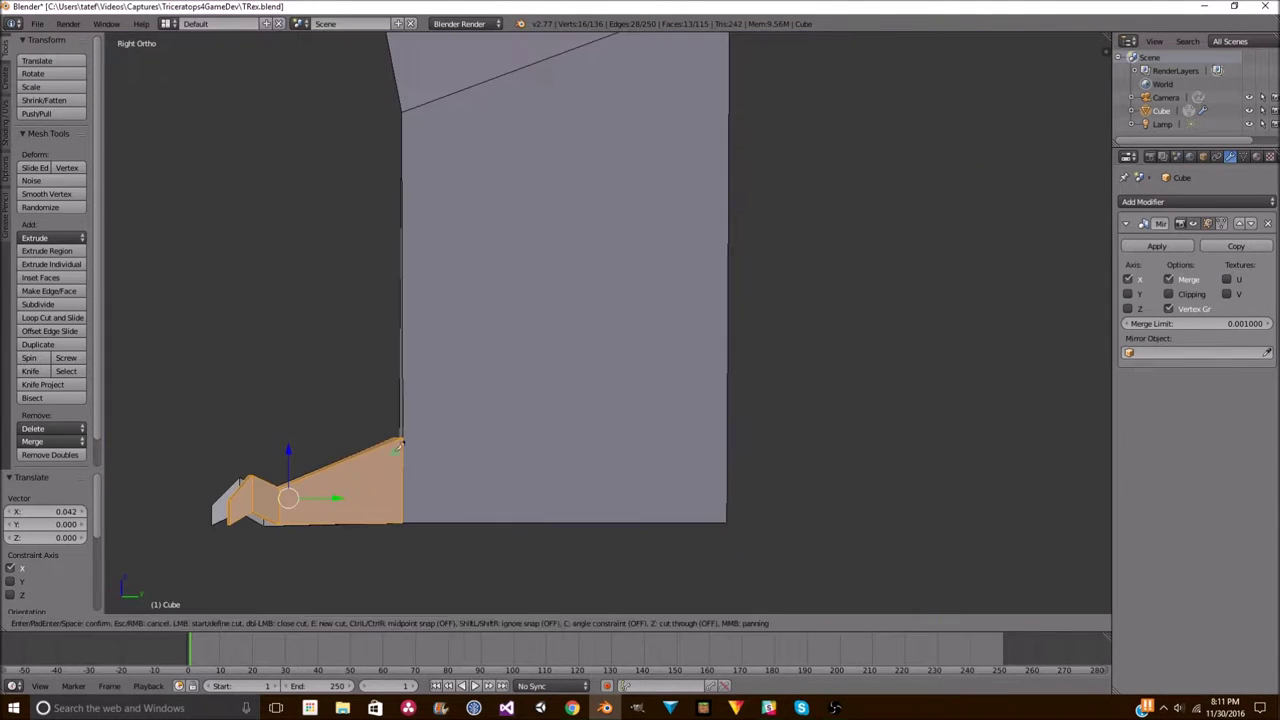
click(729, 437)
key(Return)
middle_drag(729, 437, 543, 443)
key(k)
mouse_move(796, 457)
middle_down()
mouse_move(863, 469)
mouse_move(646, 420)
mouse_move(651, 366)
middle_up()
key(k)
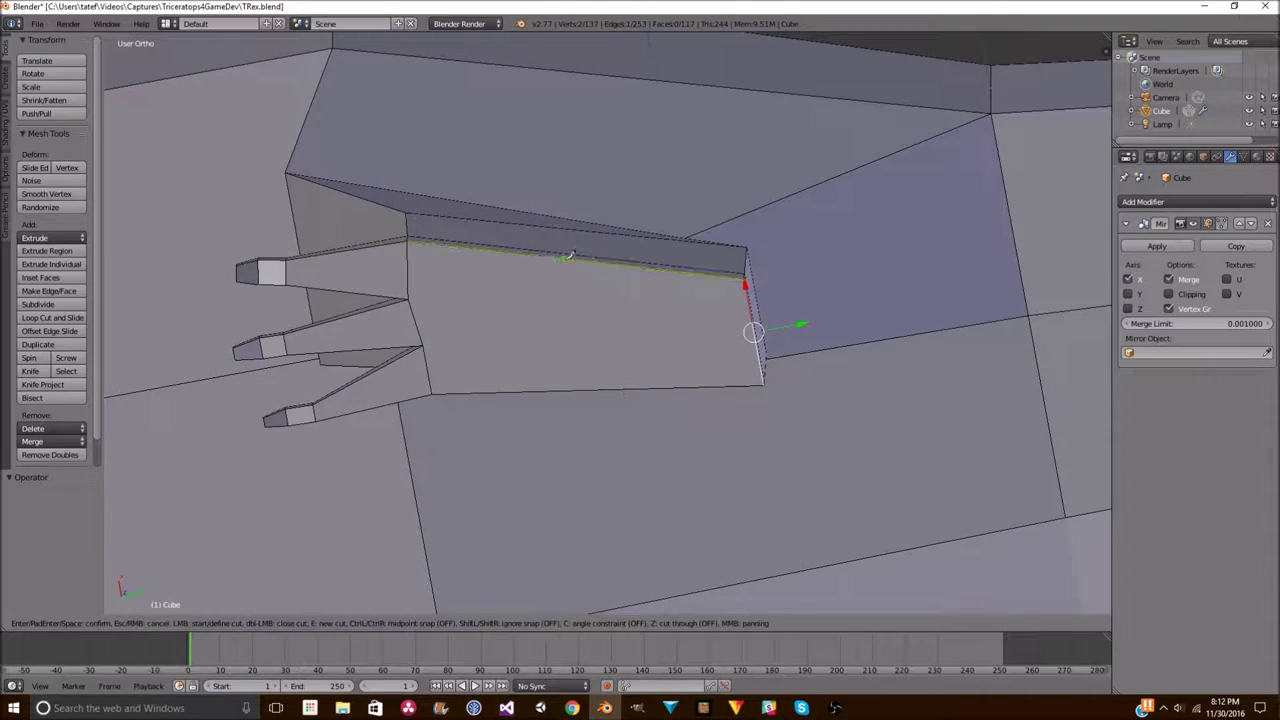
key(Return)
middle_drag(670, 385, 629, 377)
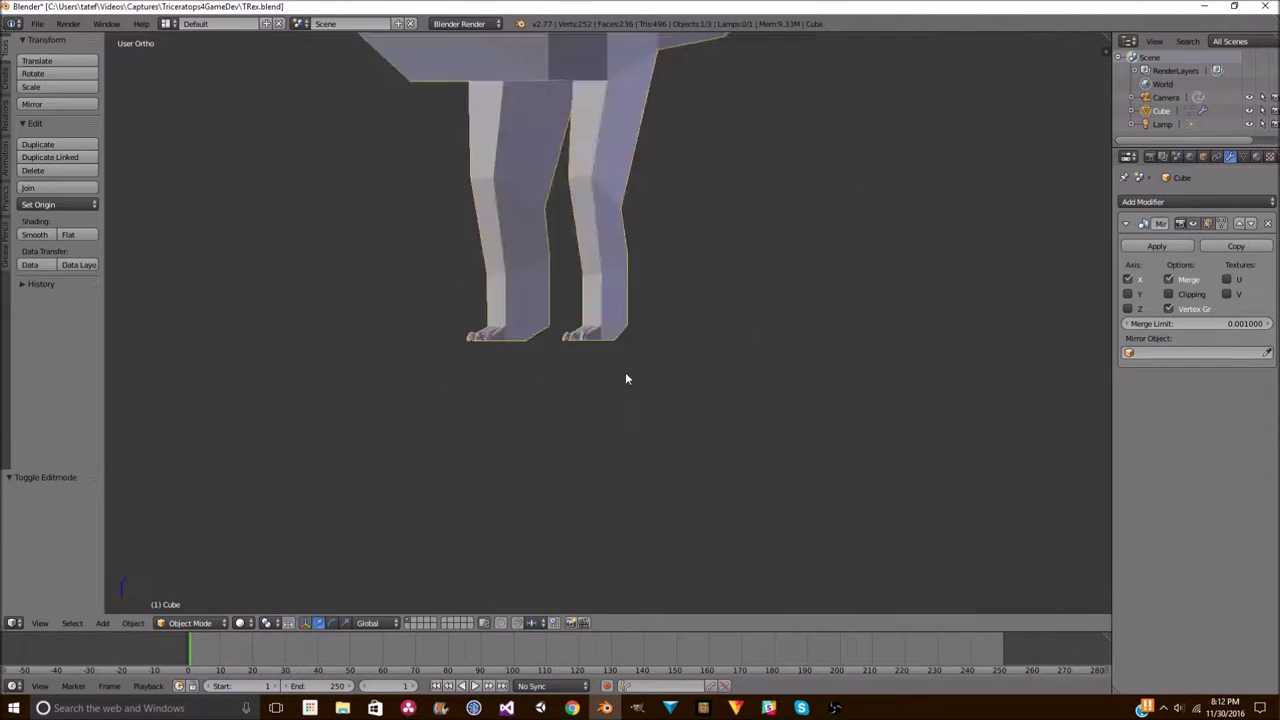
- Inspect the whole T-Rex in Object Mode from a front three-quarter view
scroll(925, 380, up, 3)
scroll(925, 380, down, 5)
key(Tab)
mouse_move(610, 302)
middle_down()
mouse_move(596, 186)
mouse_move(735, 227)
mouse_move(748, 314)
mouse_move(895, 380)
middle_up()
scroll(735, 227, up, 5)
scroll(851, 363, down, 2)
- Knife a thin strip of edges along the front of the lower jaw
key(Tab)
key(KP_3)
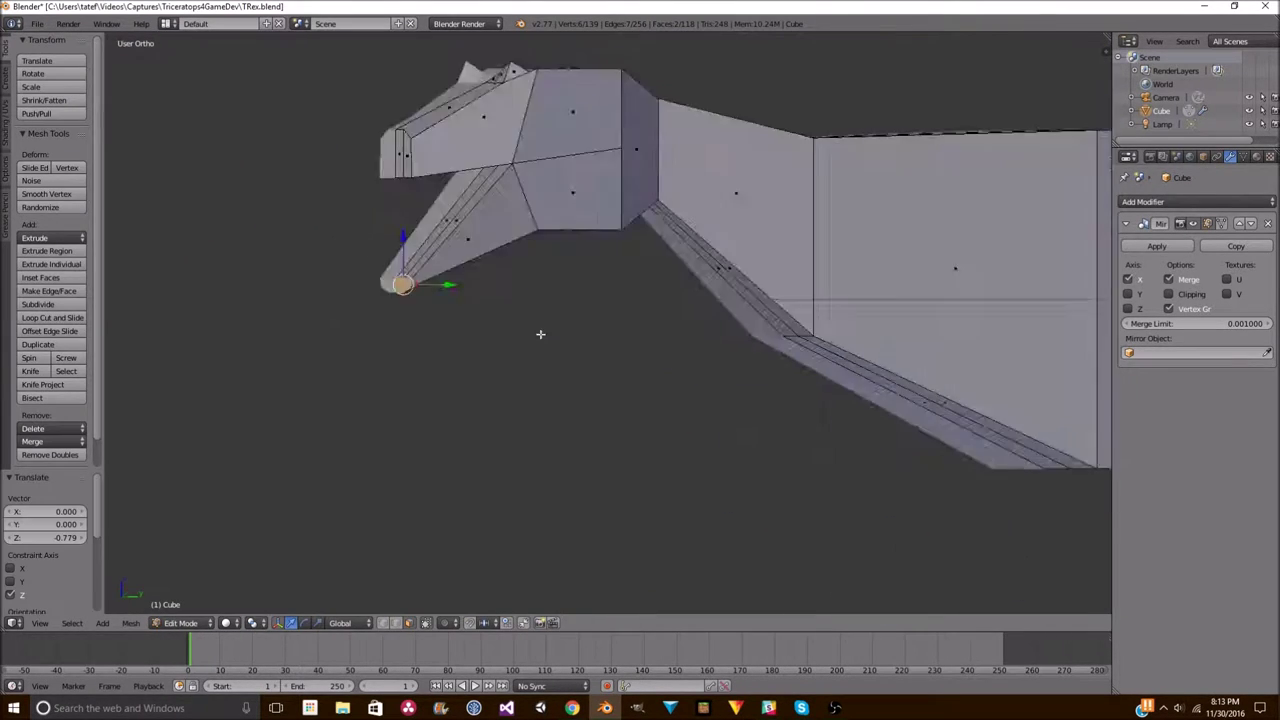
scroll(295, 230, up, 2)
middle_drag(295, 230, 409, 286)
scroll(594, 265, up, 3)
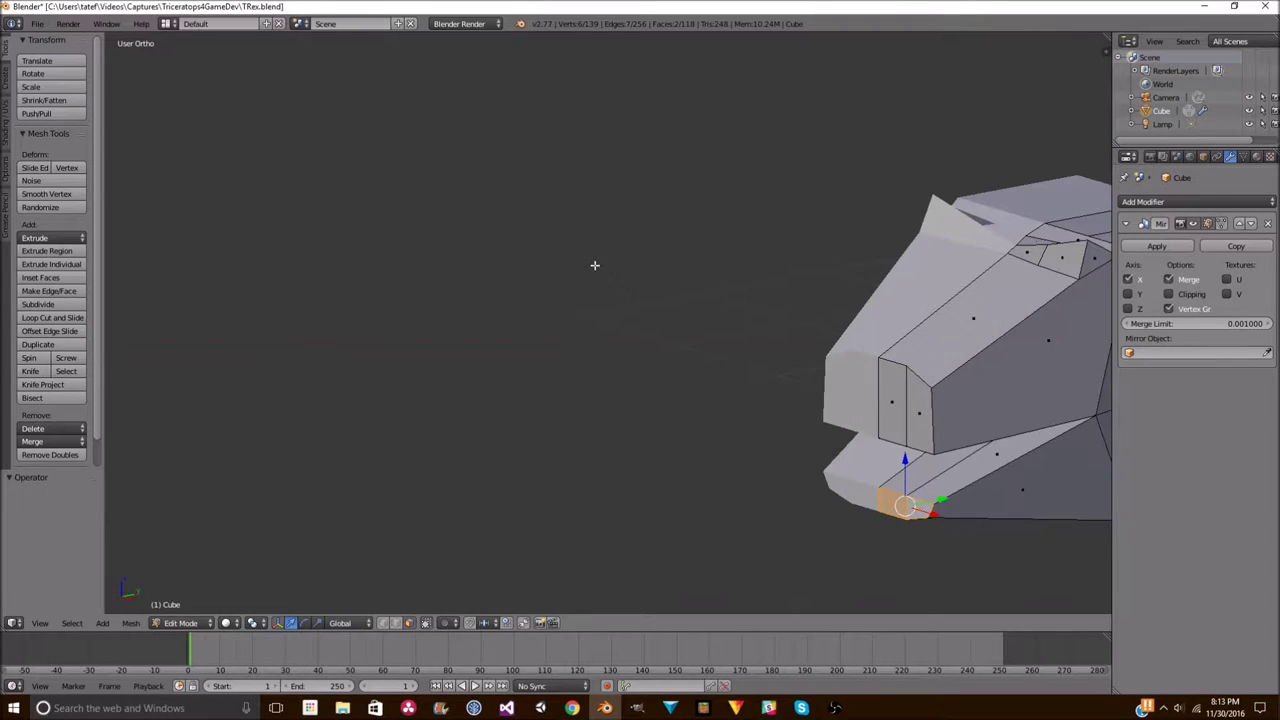
key(KP_1)
key(k)
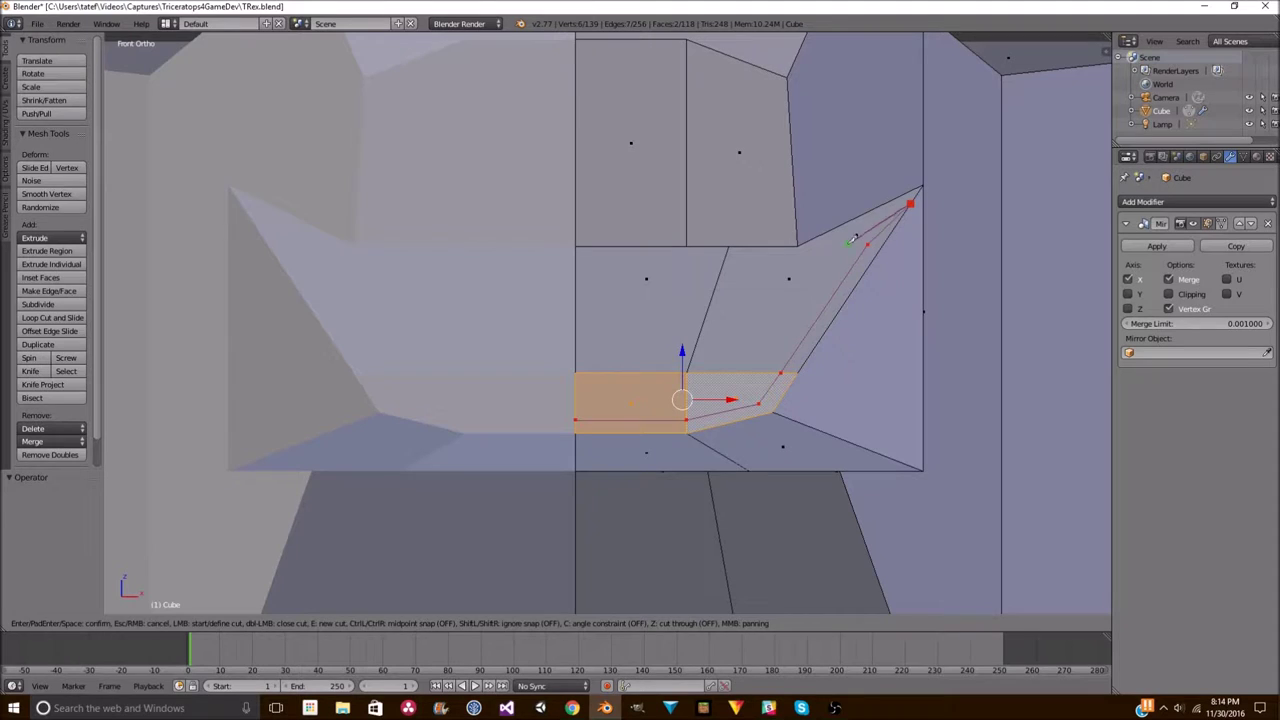
key(k)
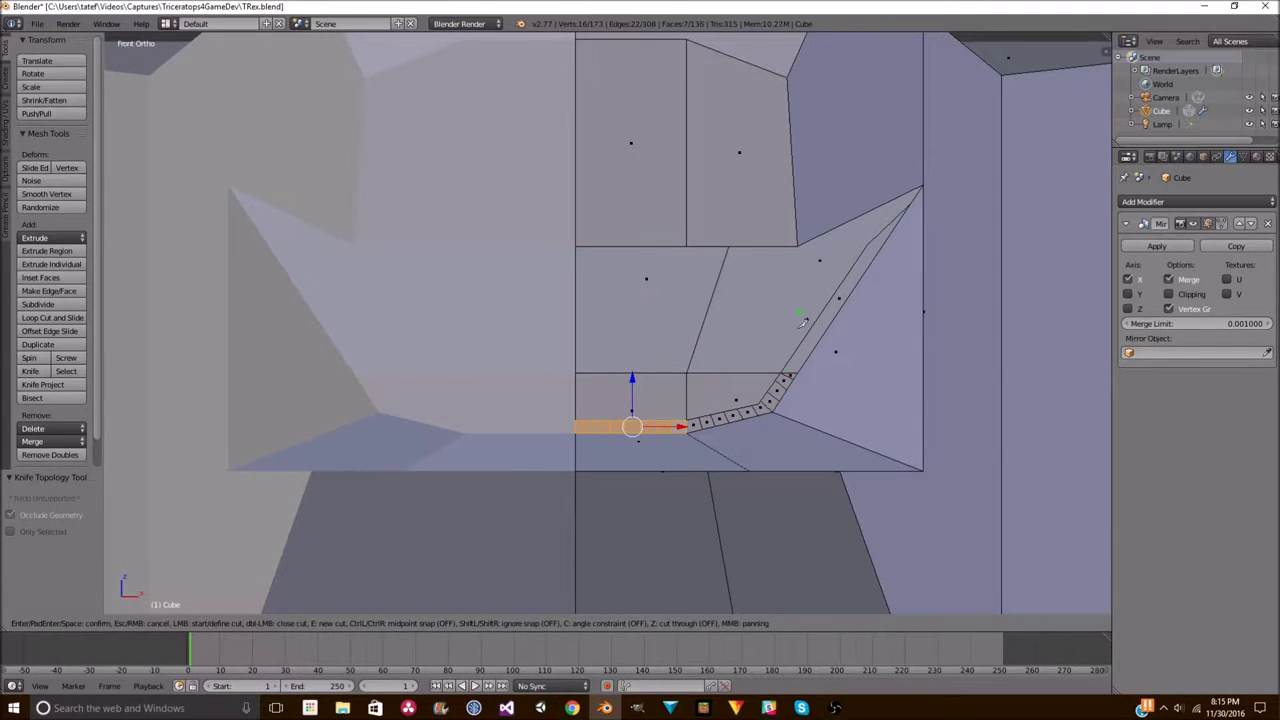
key(Return)
- Extrude one snout face out slightly, then return to Object Mode
scroll(808, 363, down, 3)
mouse_move(808, 363)
middle_down()
mouse_move(291, 357)
mouse_move(720, 369)
middle_up()
scroll(720, 369, up, 4)
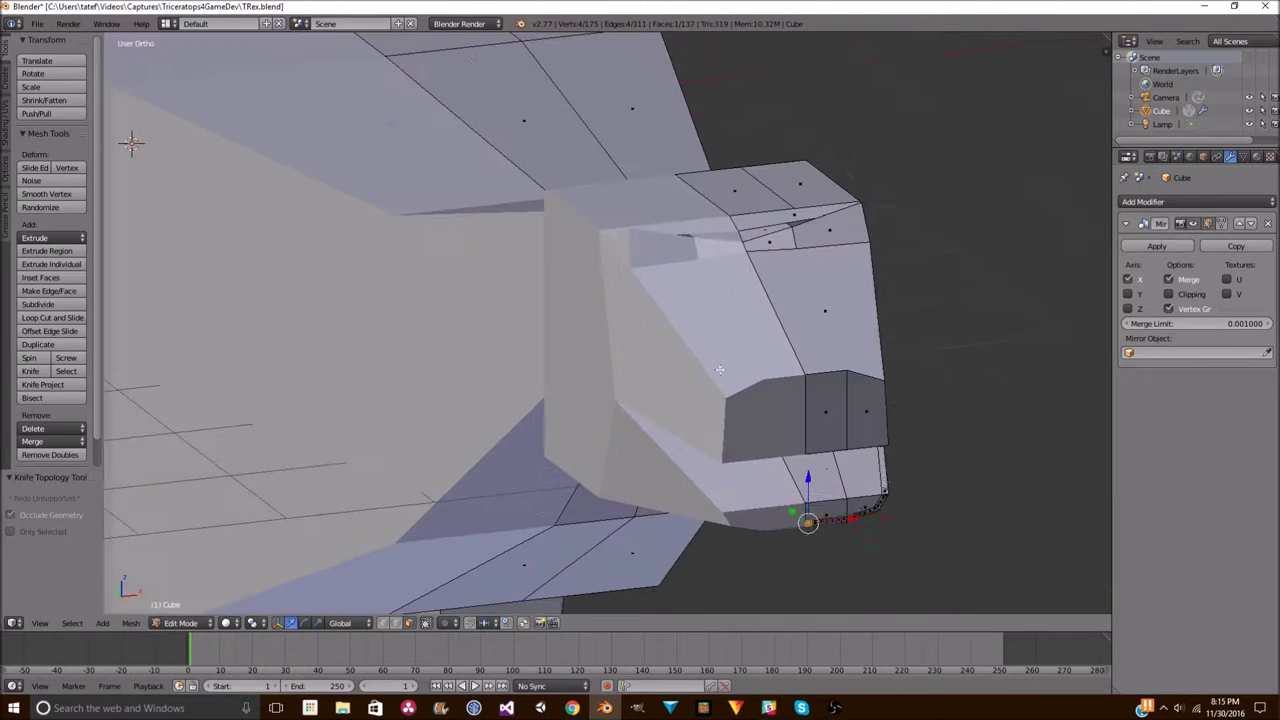
key(ctrl+z)
middle_drag(884, 484, 700, 400)
scroll(682, 370, up, 3)
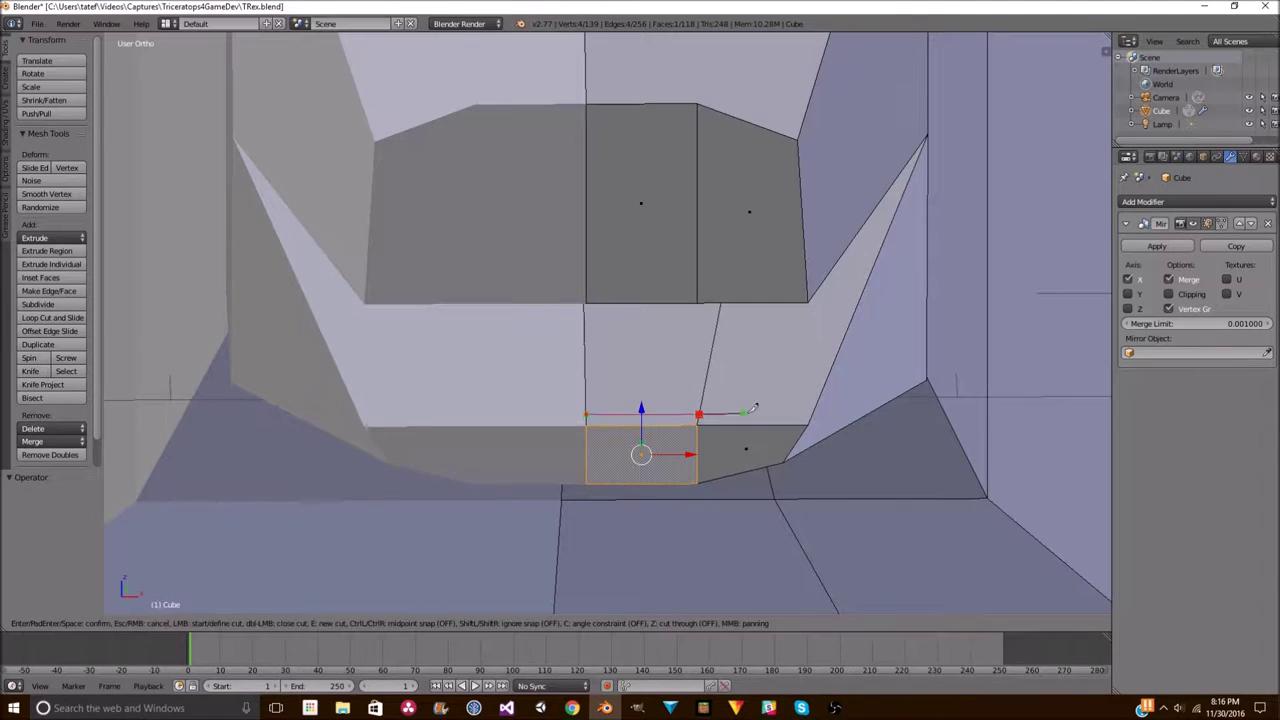
scroll(800, 357, down, 3)
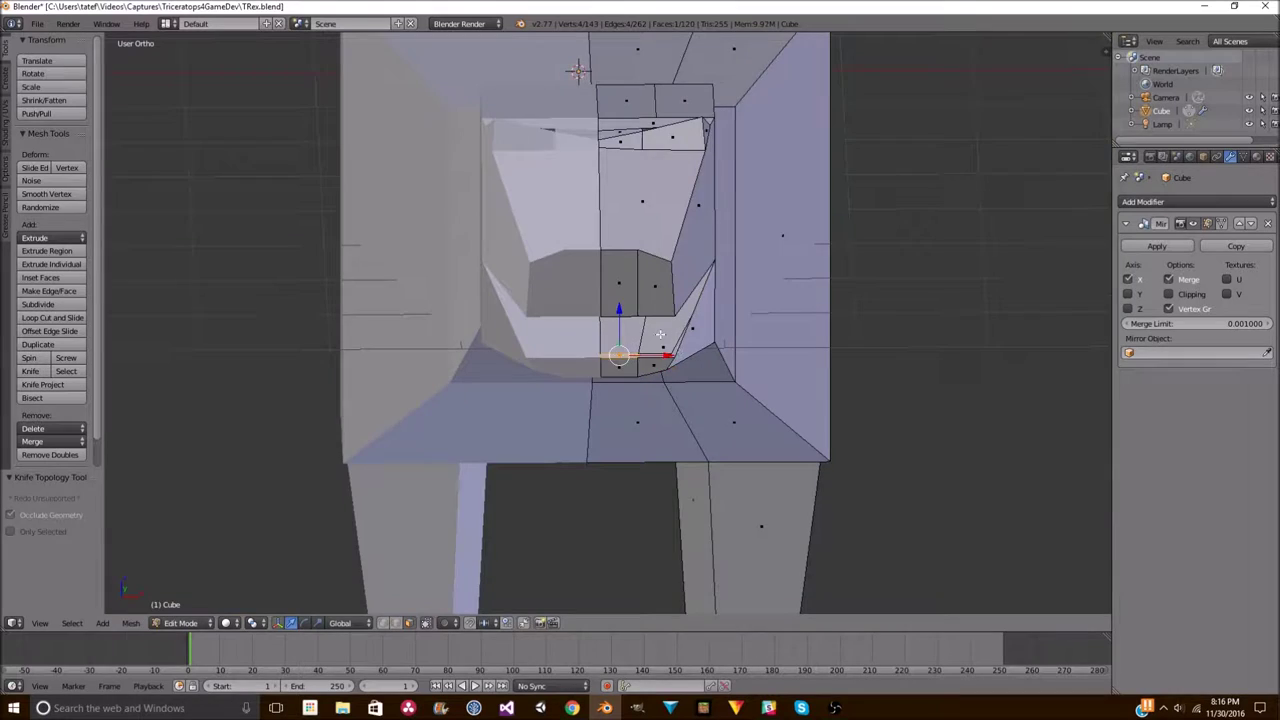
middle_drag(800, 357, 515, 377)
scroll(515, 377, up, 3)
key(e)
click(515, 377)
scroll(811, 404, down, 3)
mouse_move(811, 404)
middle_down()
mouse_move(463, 293)
mouse_move(634, 399)
mouse_move(809, 329)
mouse_move(651, 289)
middle_up()
scroll(463, 293, up, 4)
key(Tab)
key(Tab)
scroll(809, 329, down, 3)
scroll(388, 279, up, 4)
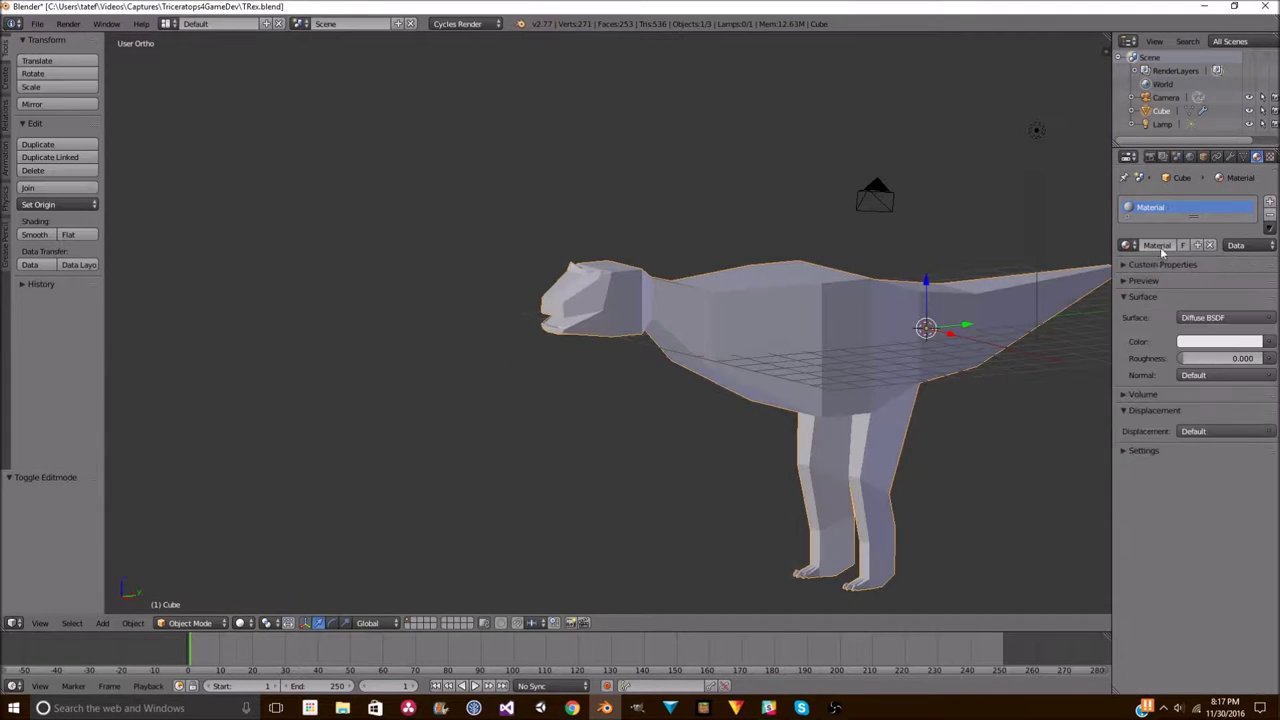
- Raise the mouth-corner edge 0.03 along Z and check the head in rendered shading
click(239, 623)
click(258, 527)
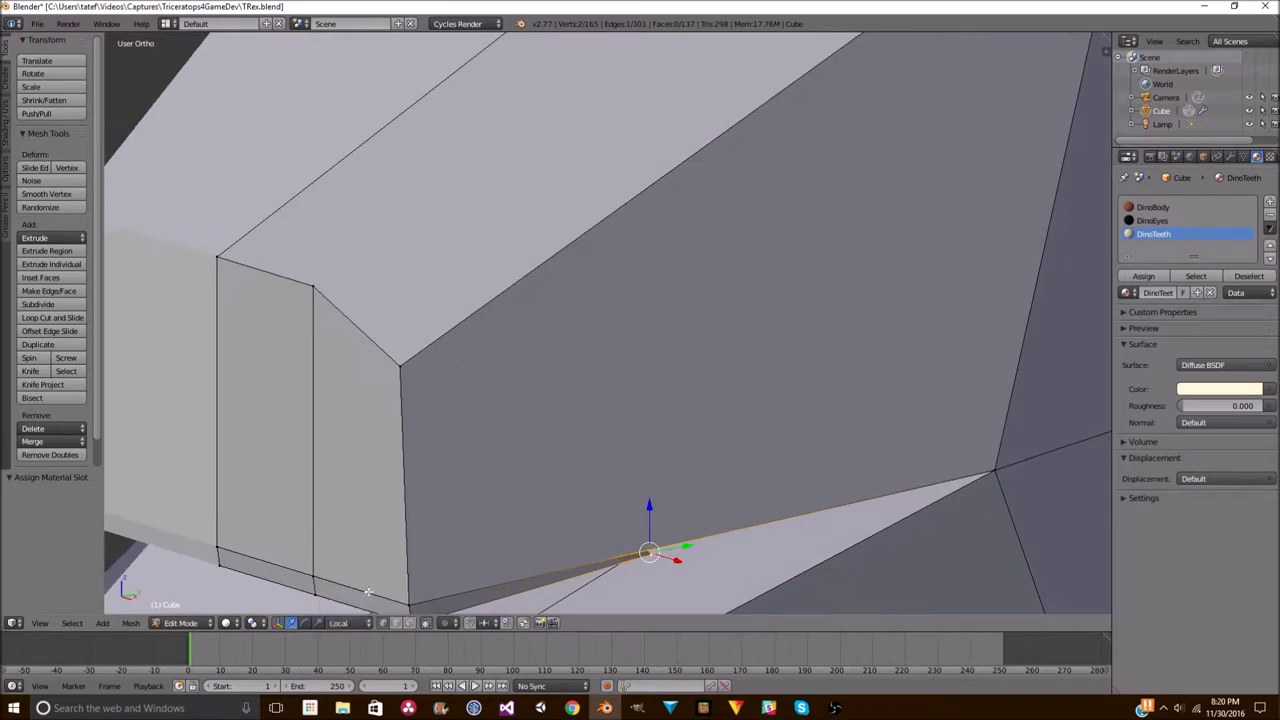
key(g)
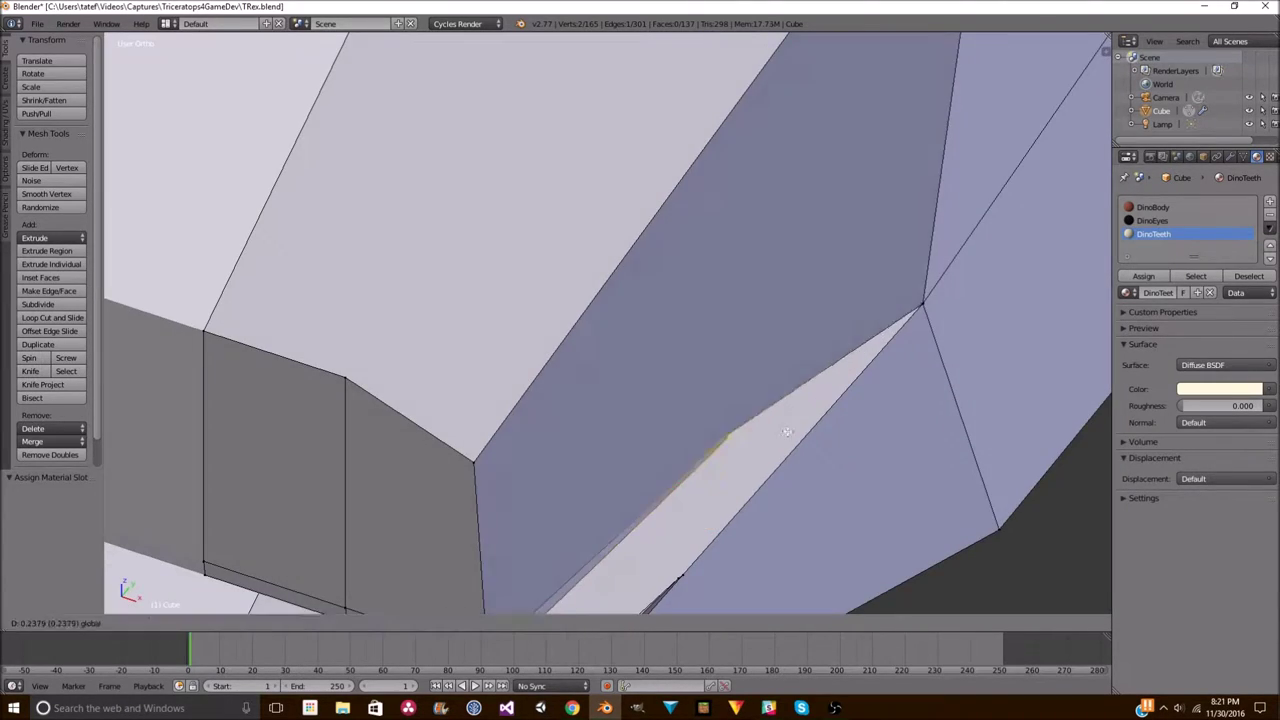
key(z)
click(787, 432)
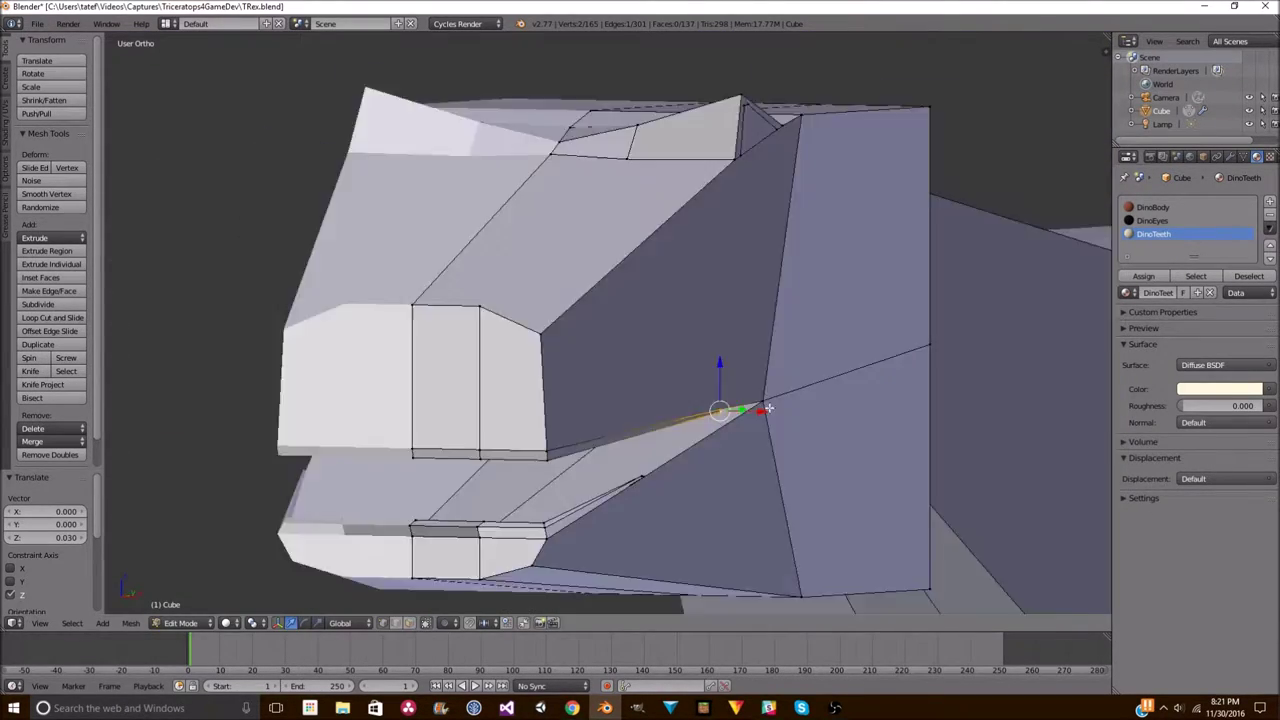
key(shift+z)
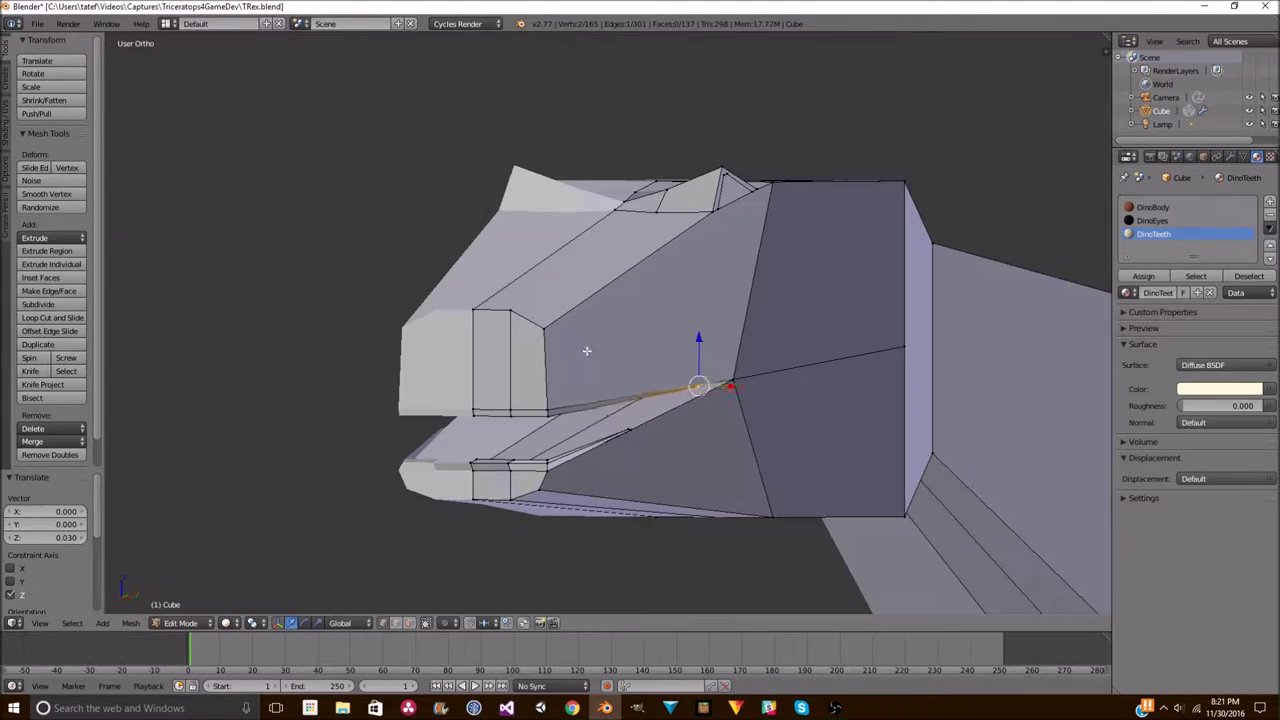
key(KP_Decimal)
- Knife a new face into the head ridge, give it a new material, and colour DinoBody R 0.24 G 0.04 B 0.021
key(k)
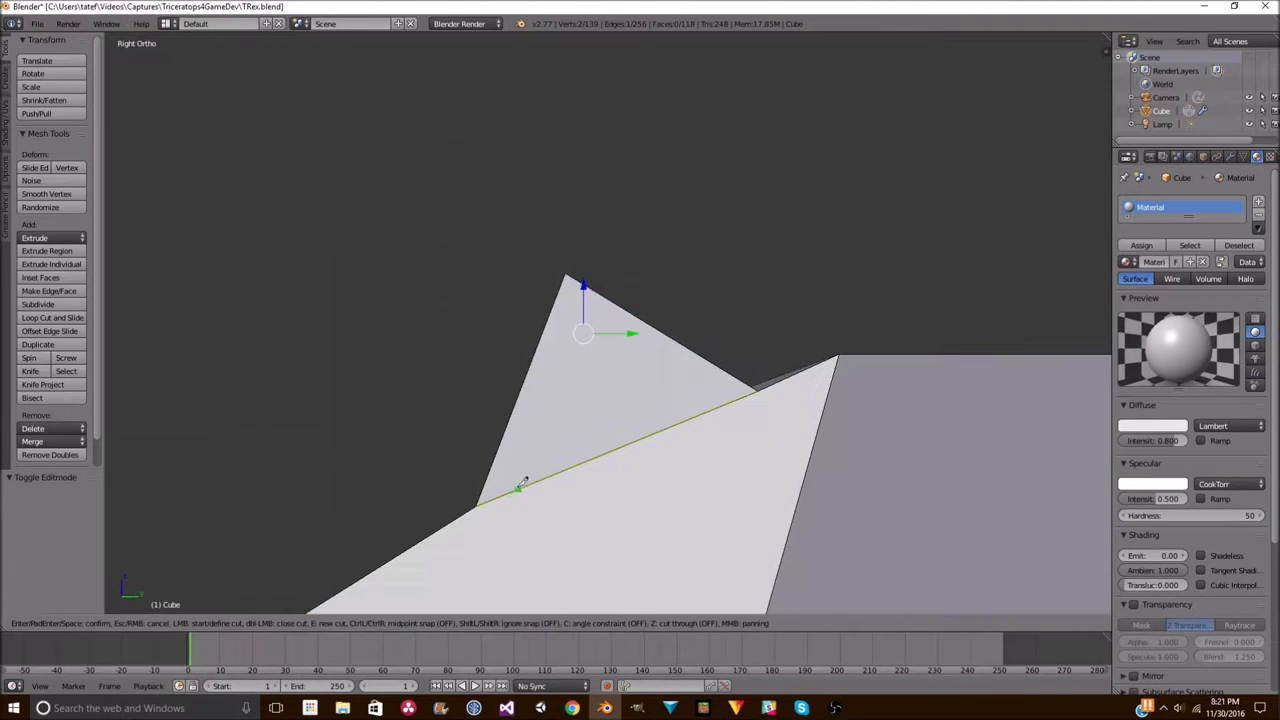
key(Return)
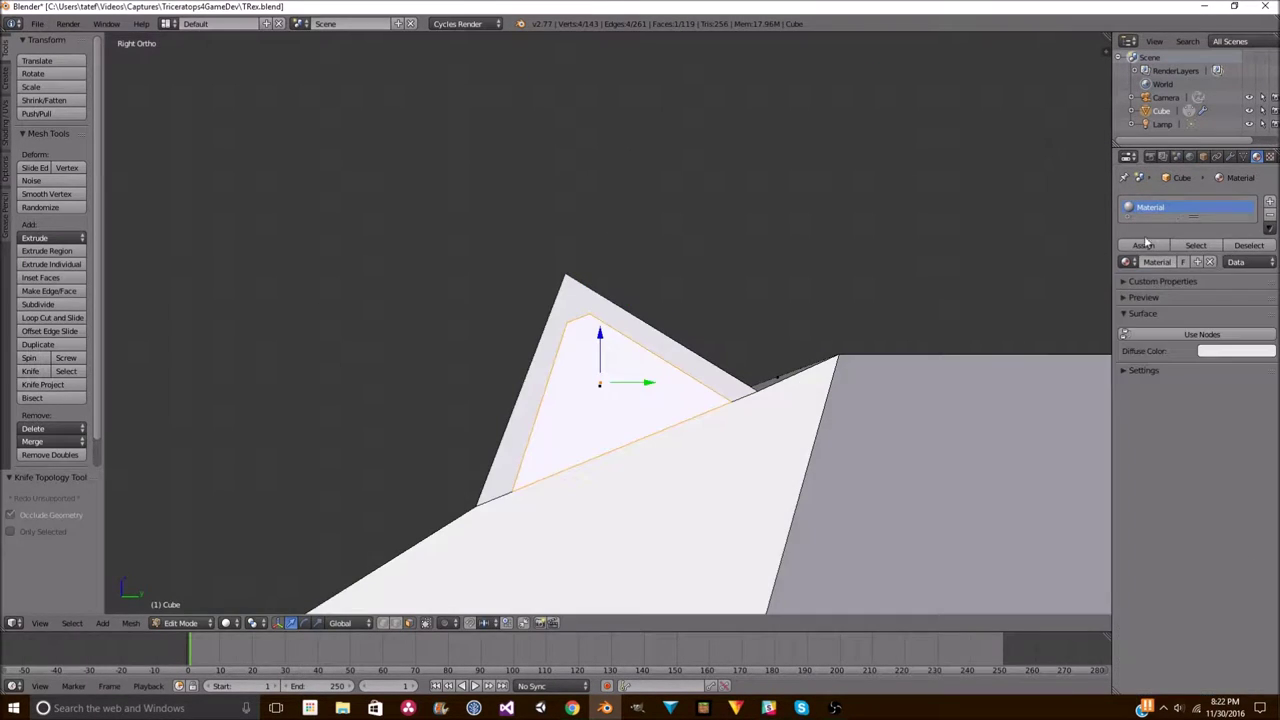
click(1269, 201)
click(1158, 292)
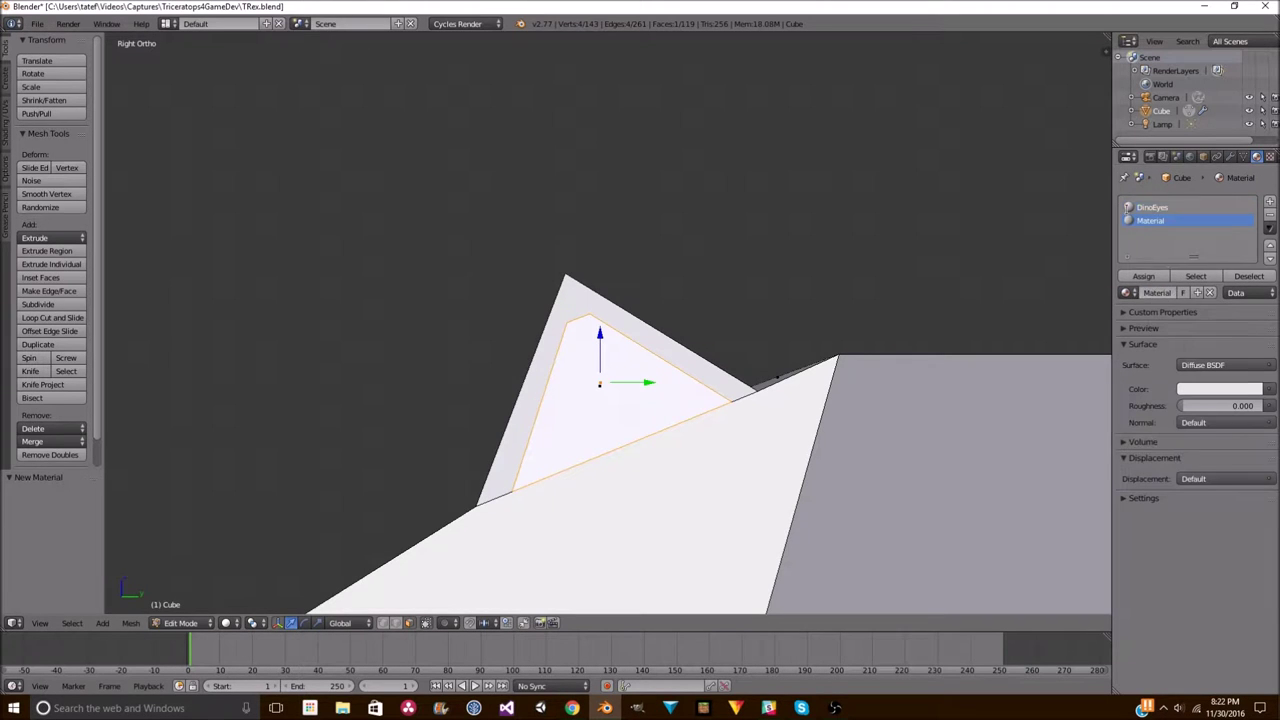
click(1219, 389)
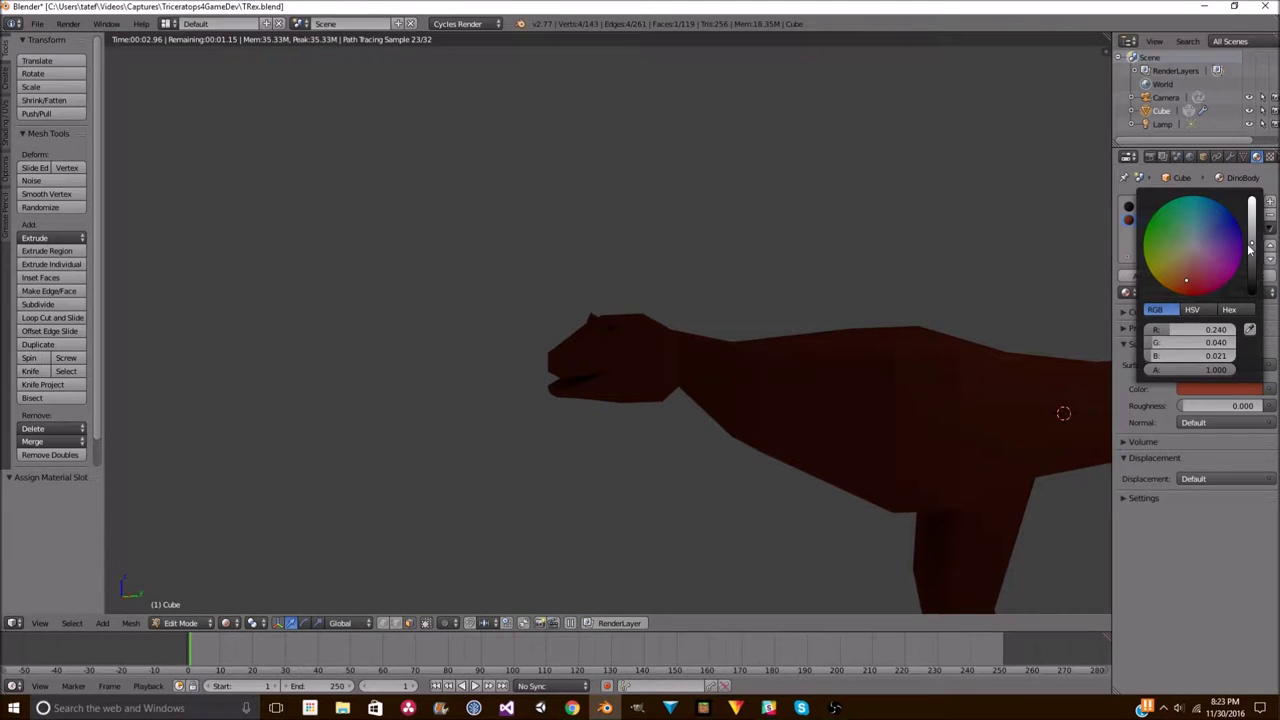
- Return to solid shading and view the head from the top for a jaw cut
key(shift+z)
mouse_move(617, 437)
middle_down()
mouse_move(714, 334)
mouse_move(584, 377)
middle_up()
key(KP_7)
key(k)
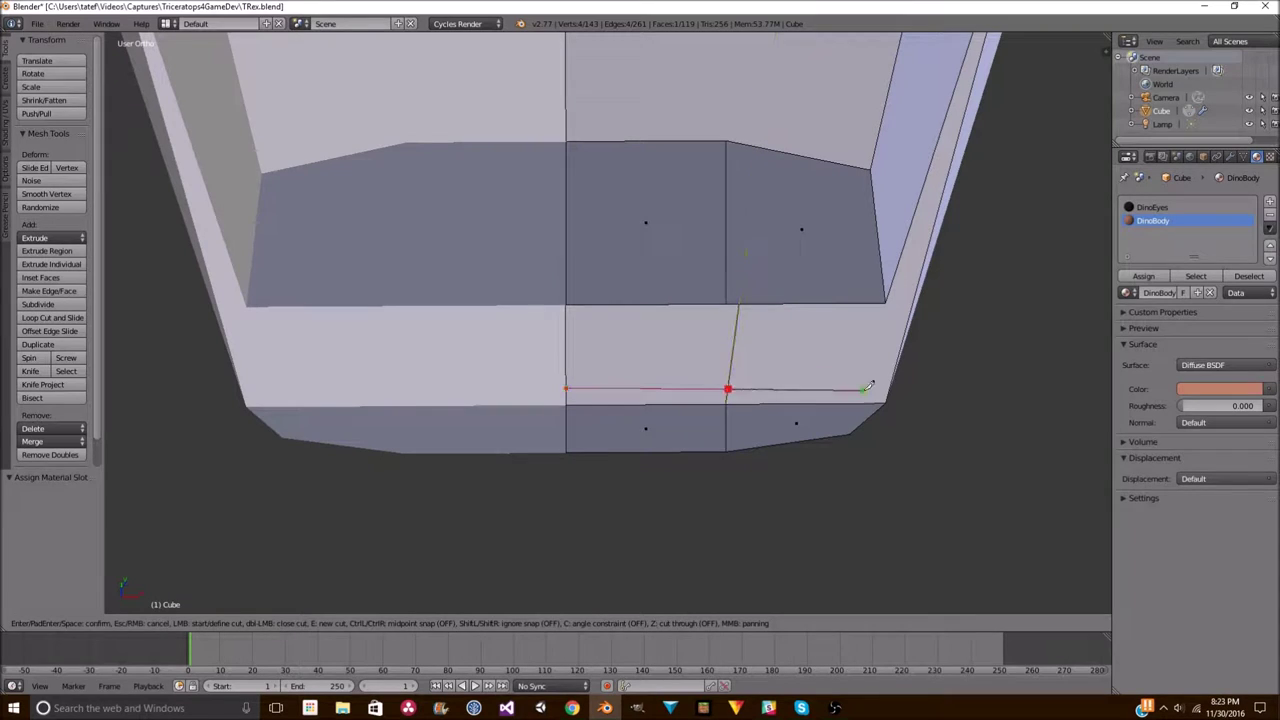
- Knife a strip along the jaw edge and assign DinoTeeth to those faces
click(889, 389)
key(Return)
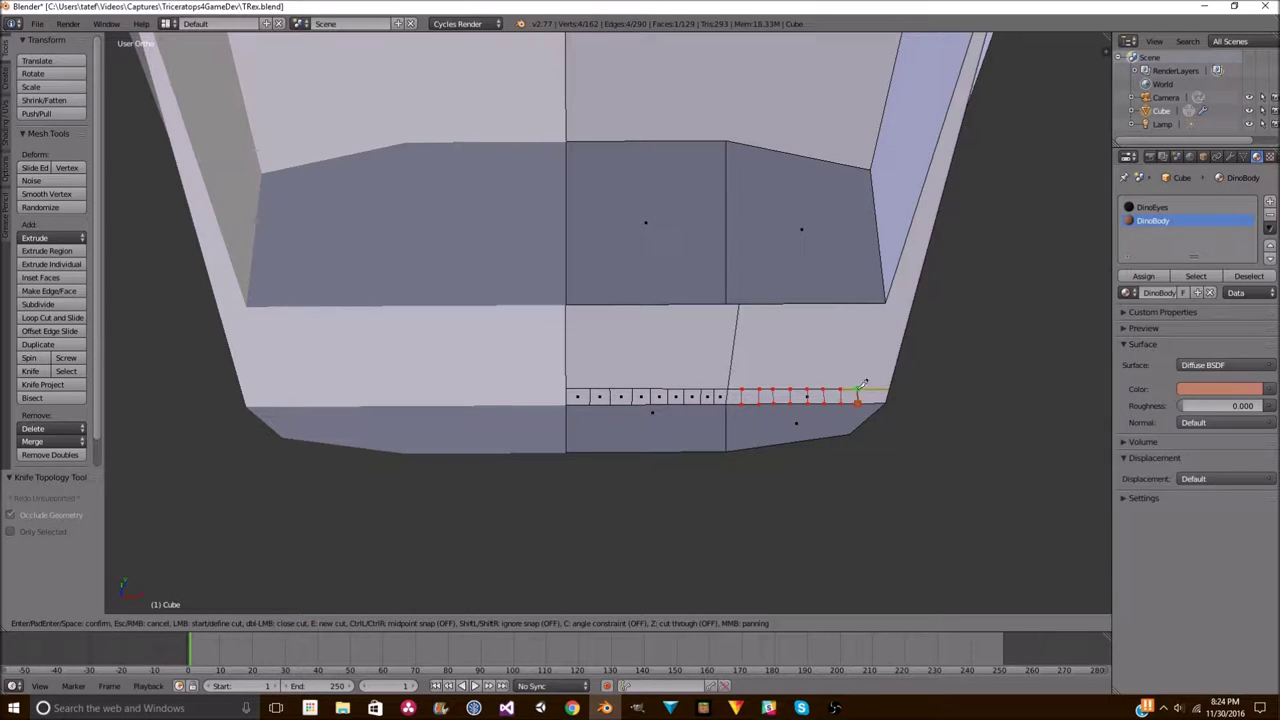
click(1152, 291)
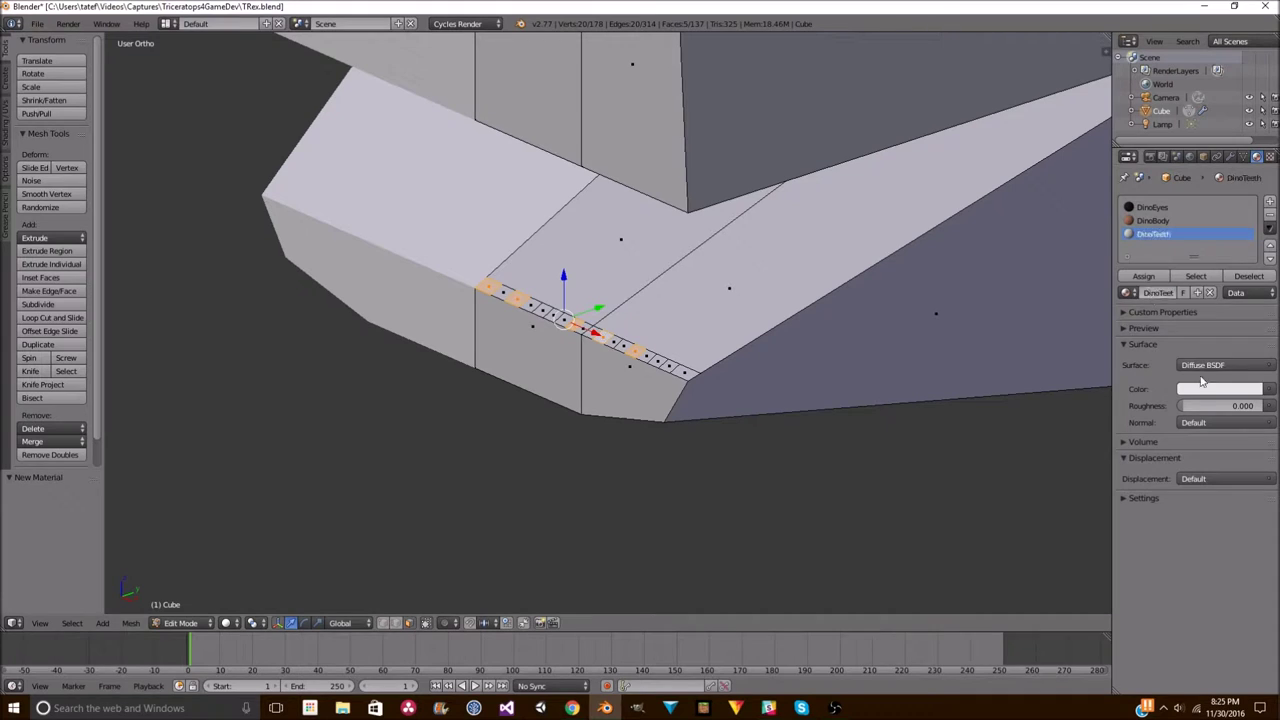
click(1152, 220)
key(ctrl+z)
key(ctrl+z)
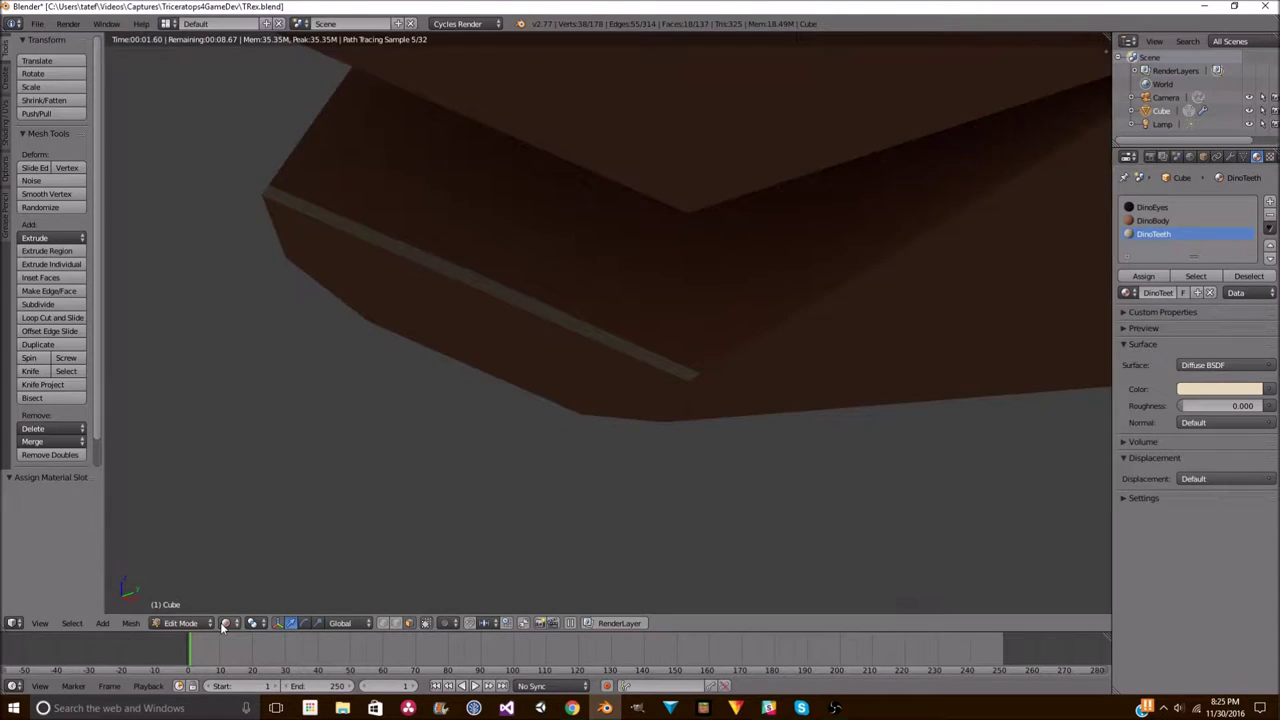
key(ctrl+z)
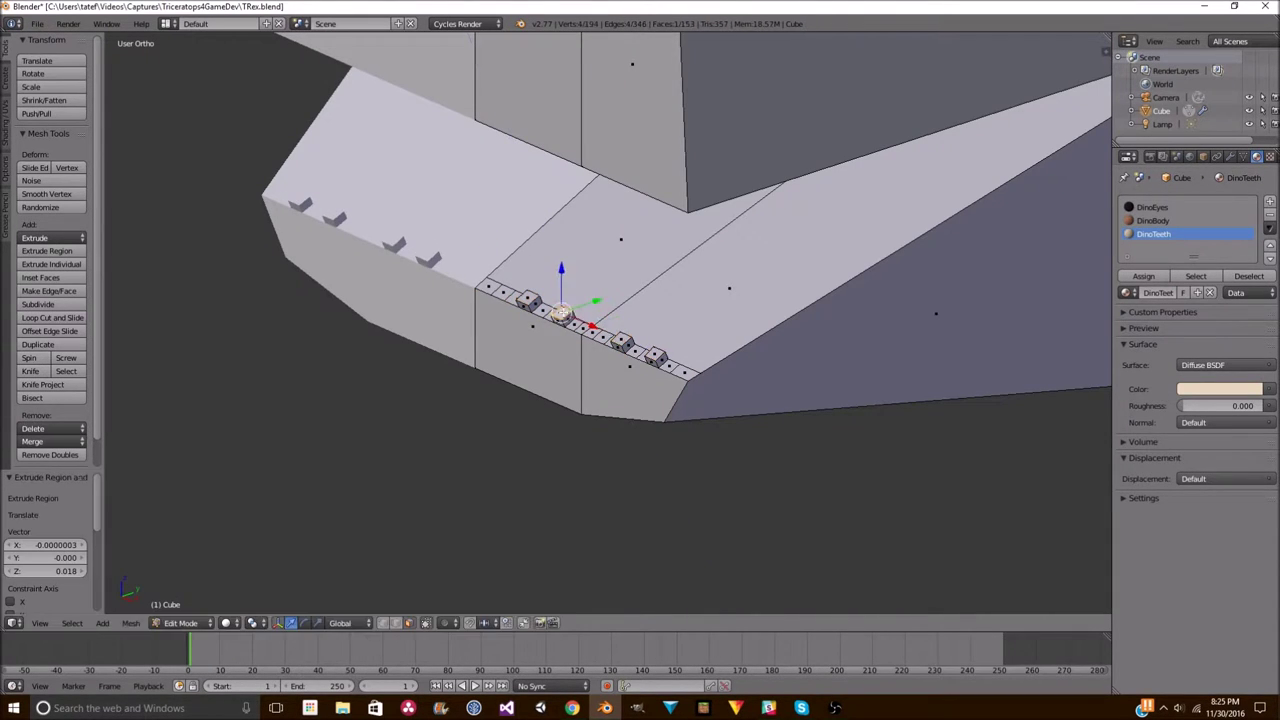
- Shrink the tooth faces, extrude them upward, and taper the tips
click(563, 313)
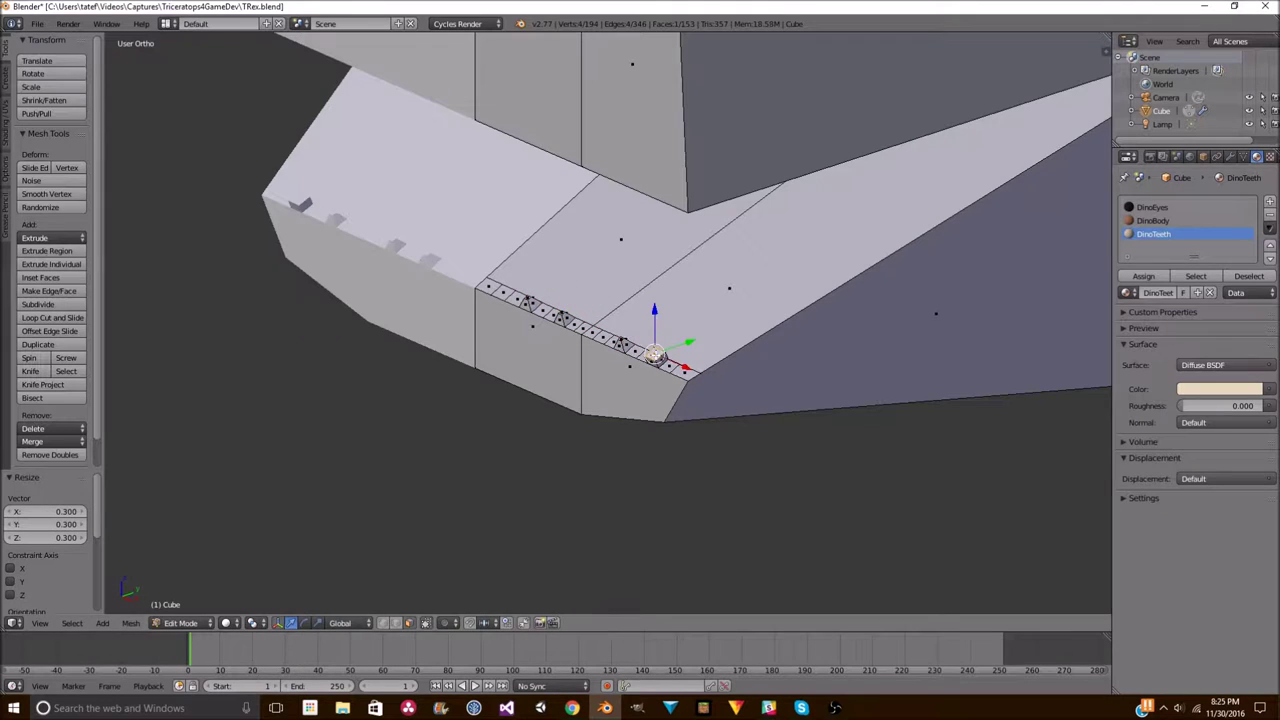
key(e)
click(503, 289)
key(s)
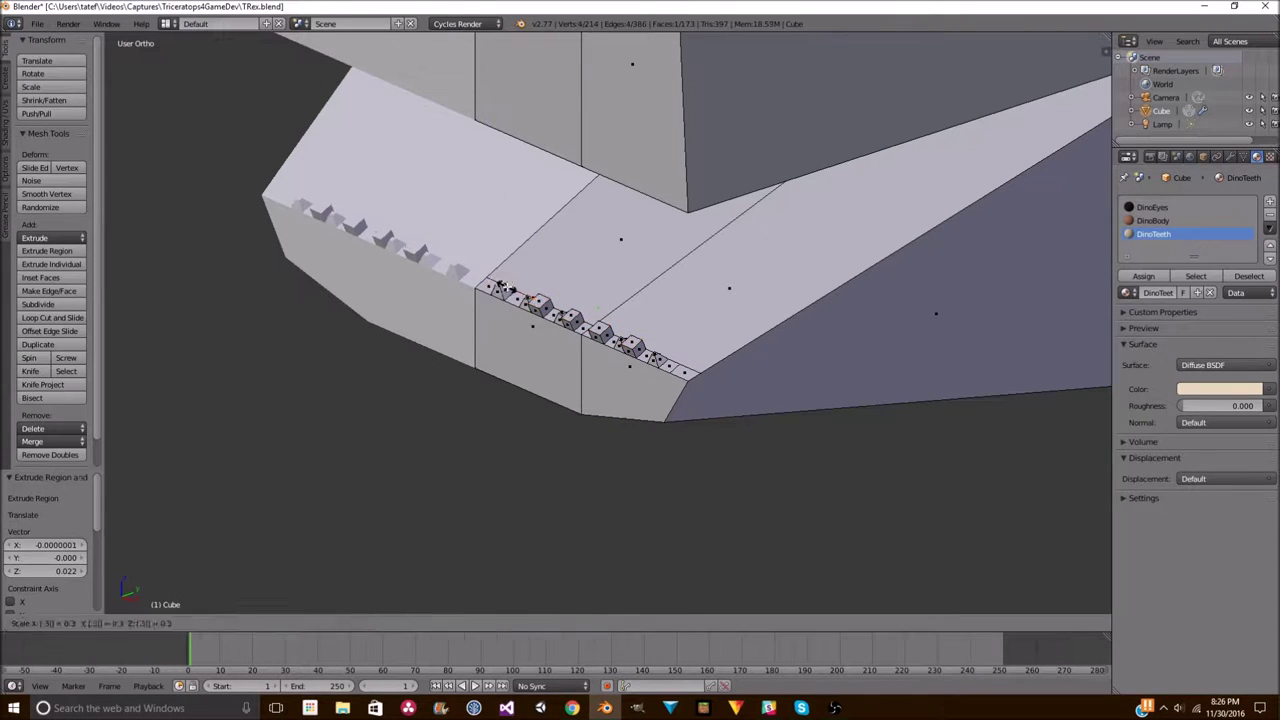
key(shift+z)
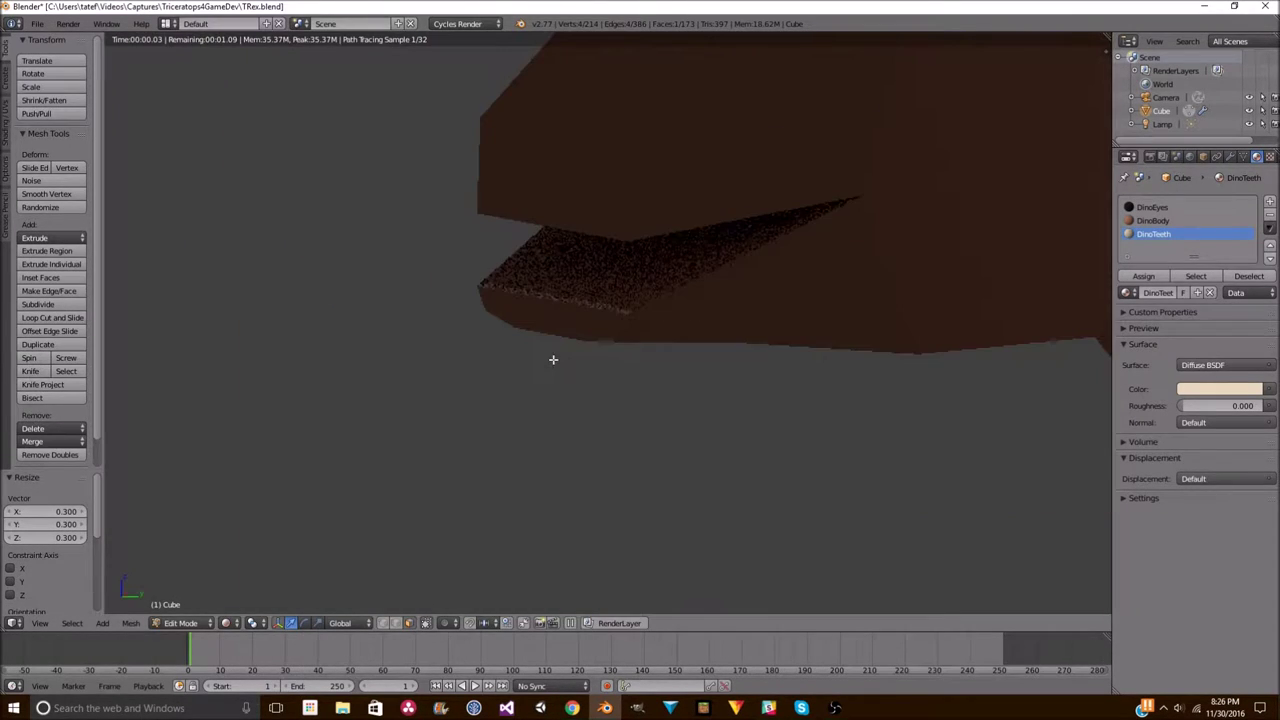
key(shift+z)
key(KP_1)
key(ctrl+KP_Add)
key(ctrl+KP_Add)
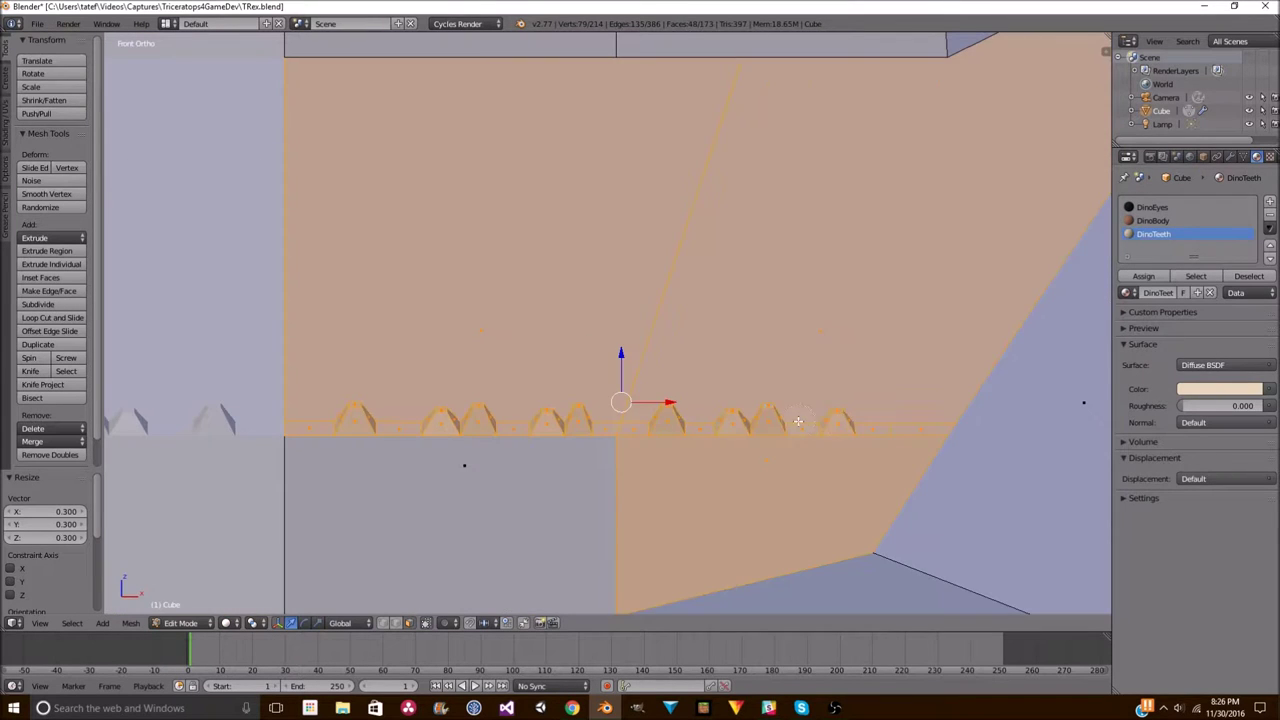
key(ctrl+KP_Subtract)
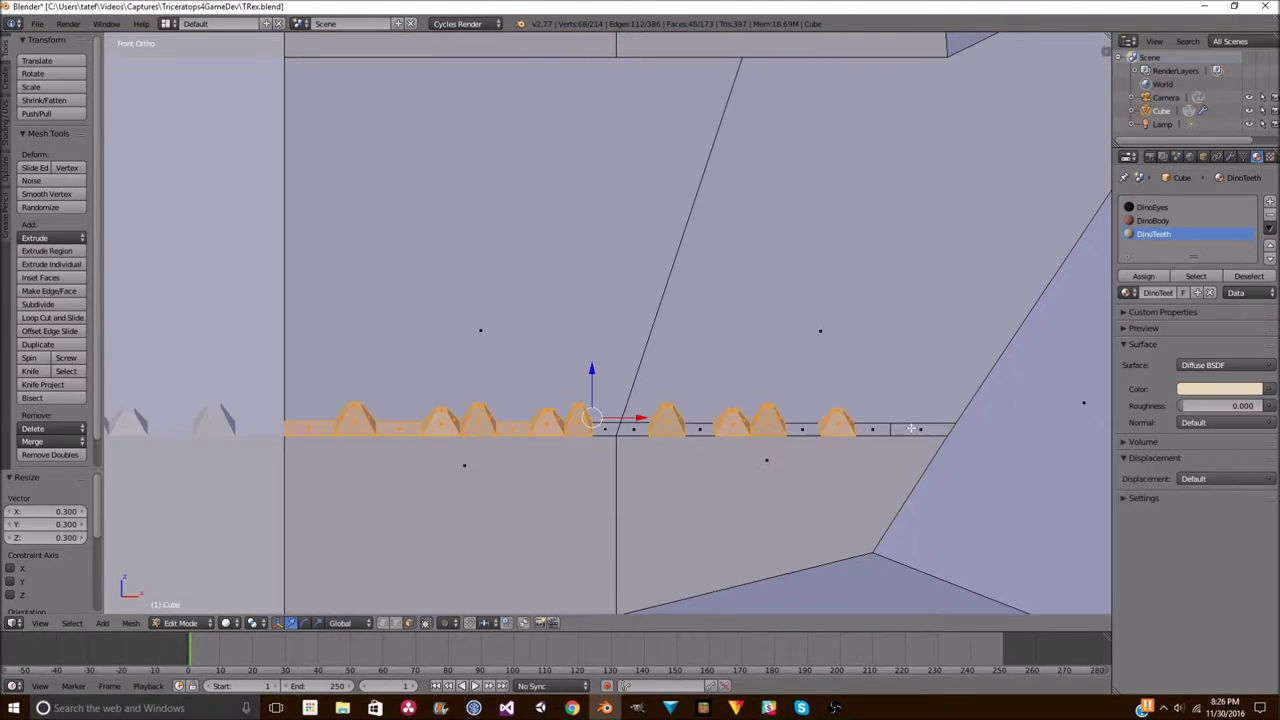
- Stretch the teeth taller along Z and lift them 0.018
key(s)
key(z)
click(634, 334)
key(g)
key(z)
click(600, 346)
middle_drag(600, 346, 319, 462)
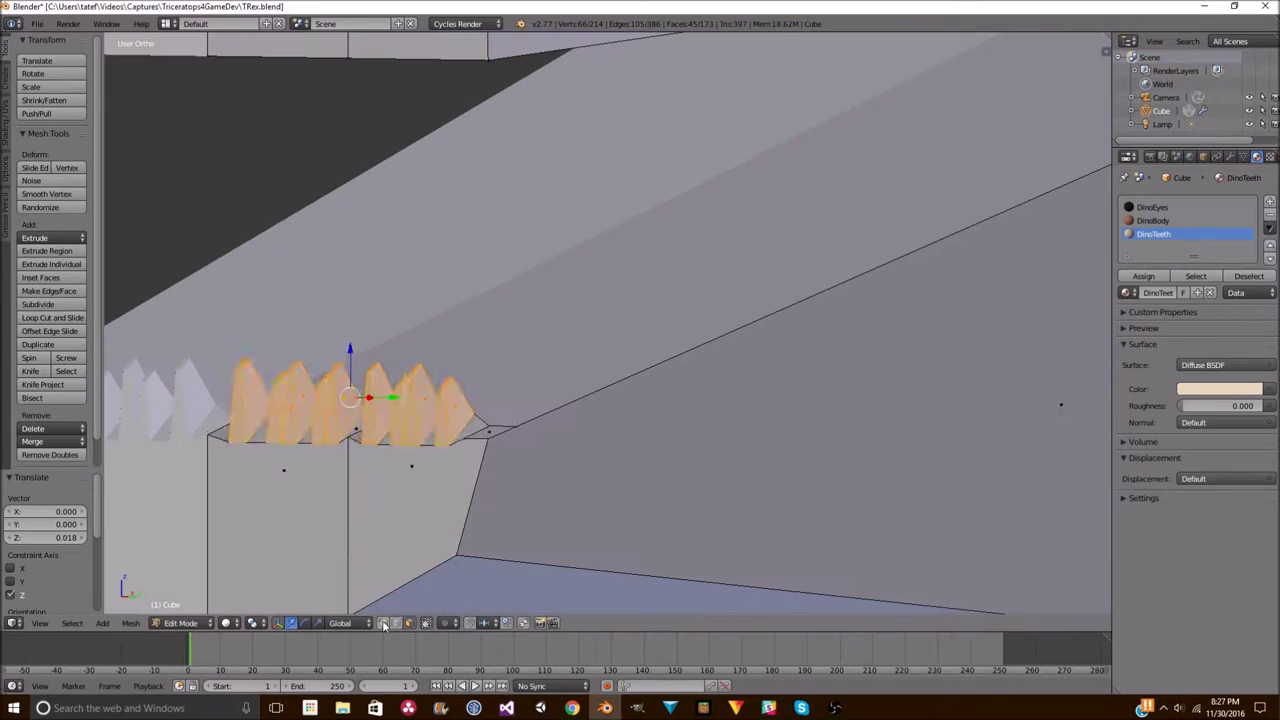
- Select the remaining tooth, assign it DinoTeeth, and check it in rendered shading
key(shift+z)
key(shift+z)
middle_drag(371, 400, 614, 534)
key(KP_3)
key(a)
key(z)
key(l)
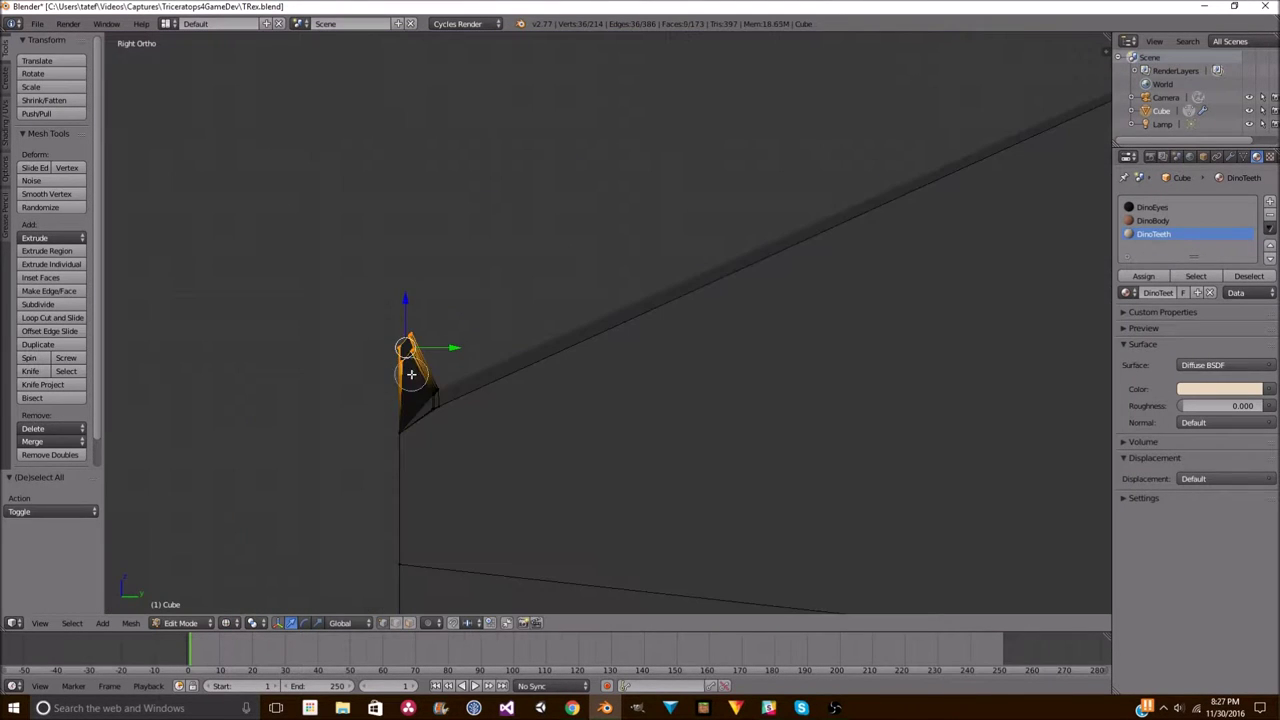
click(1150, 276)
key(shift+z)
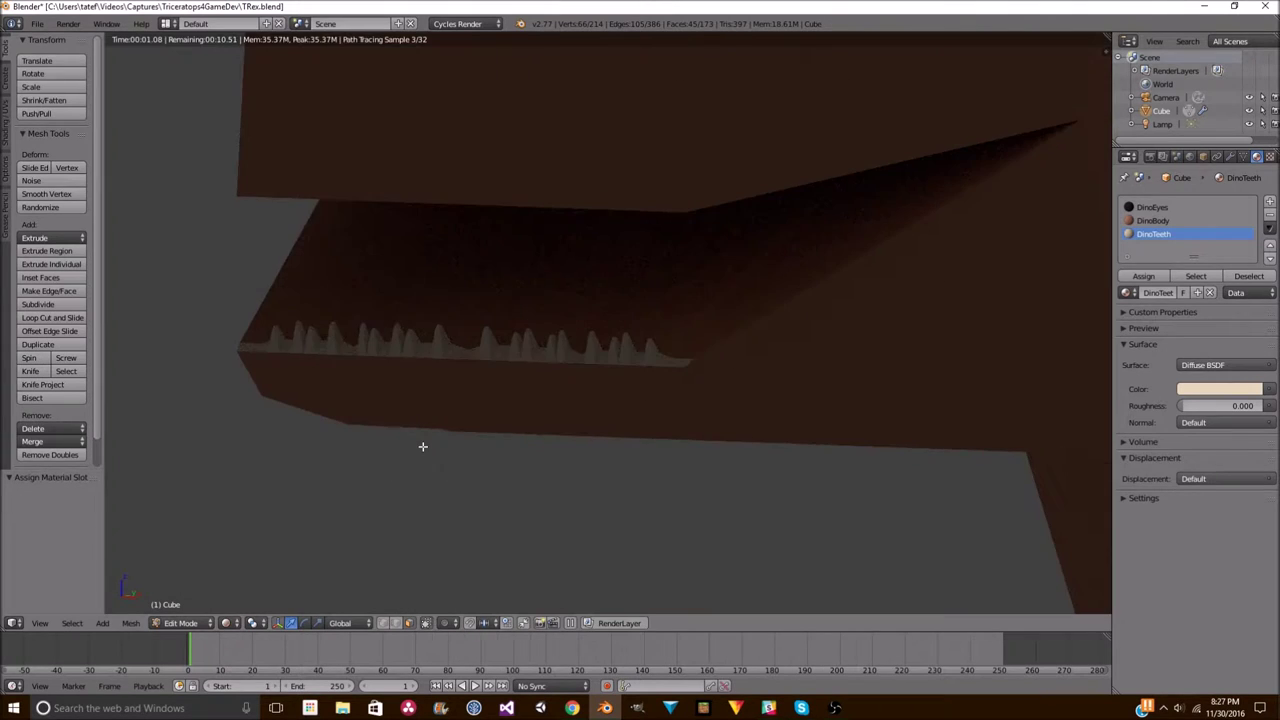
key(shift+z)
middle_drag(422, 446, 445, 479)
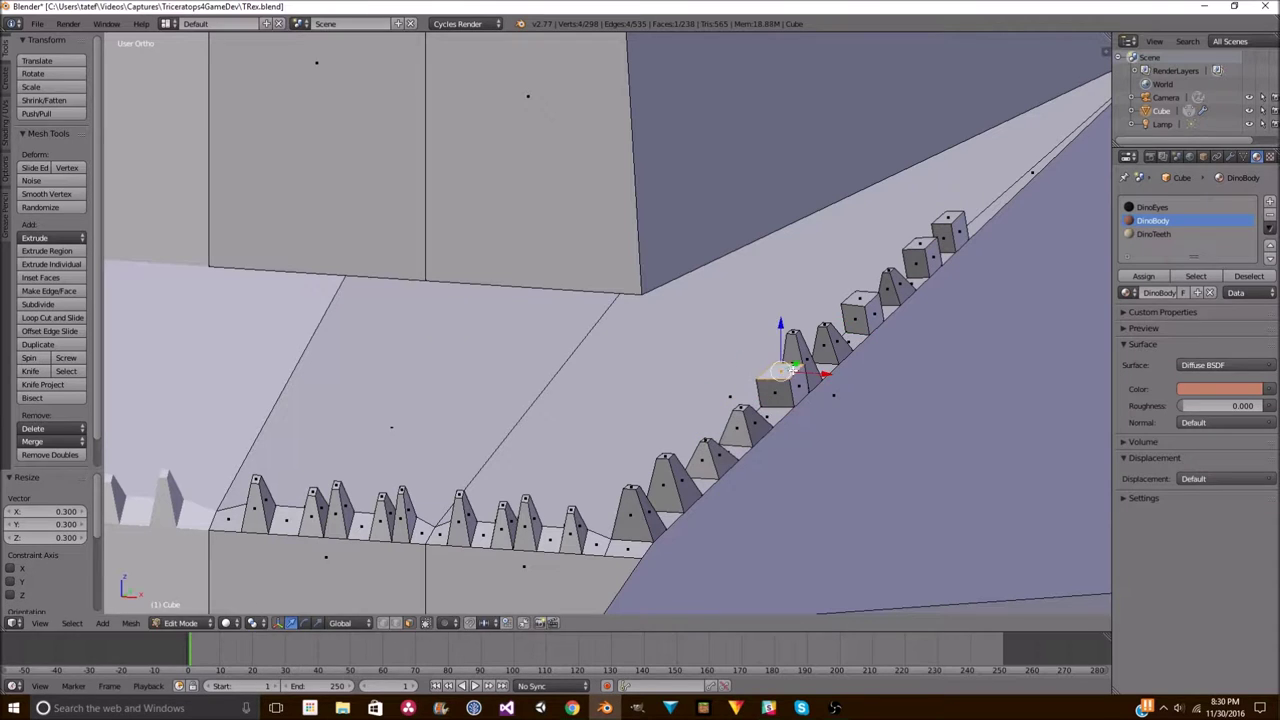
- Knife-cut the upper jaw into a strip of small faces for more teeth
key(KP_3)
key(a)
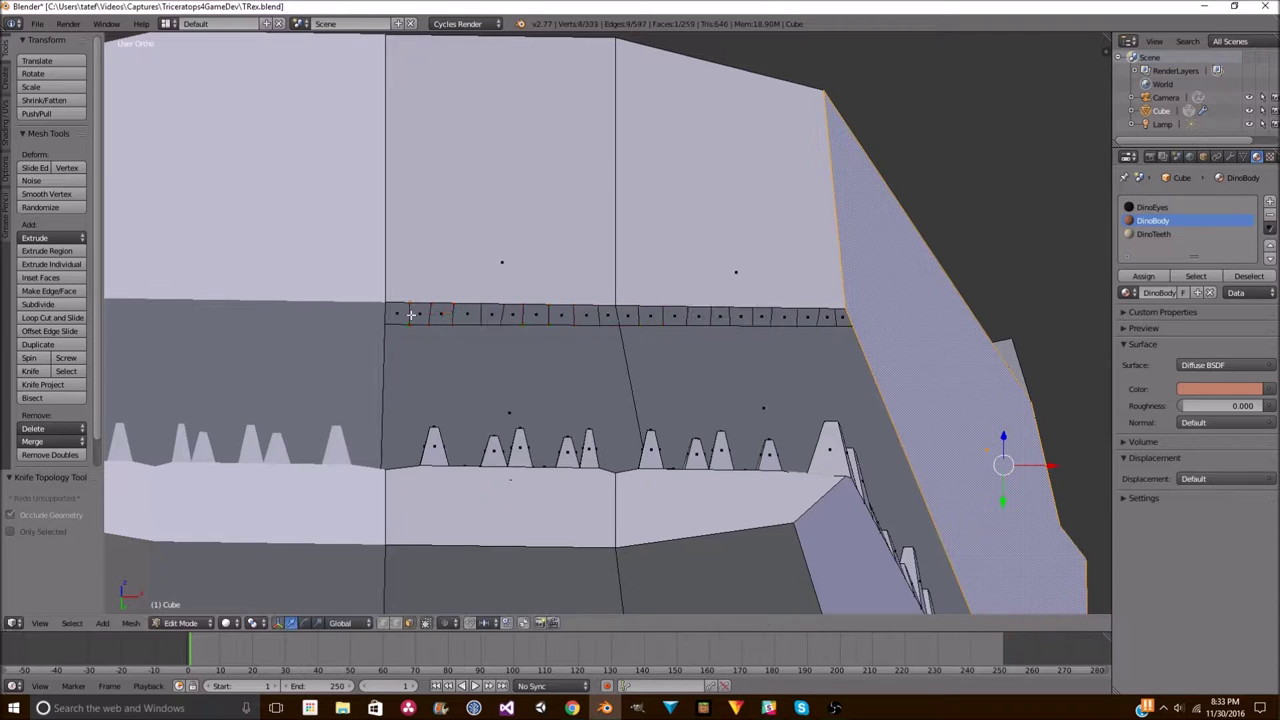
key(Return)
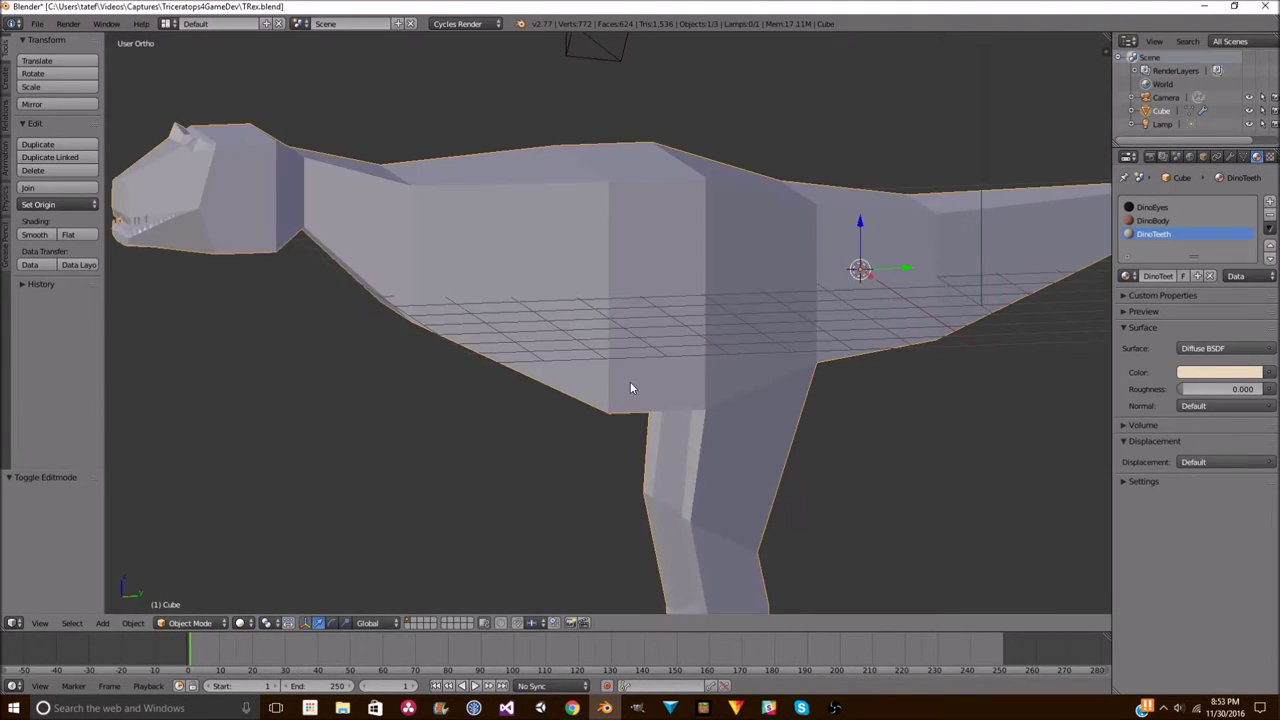
- Extrude the arm's end face and knife-cut it into separate finger faces
scroll(406, 262, up, 3)
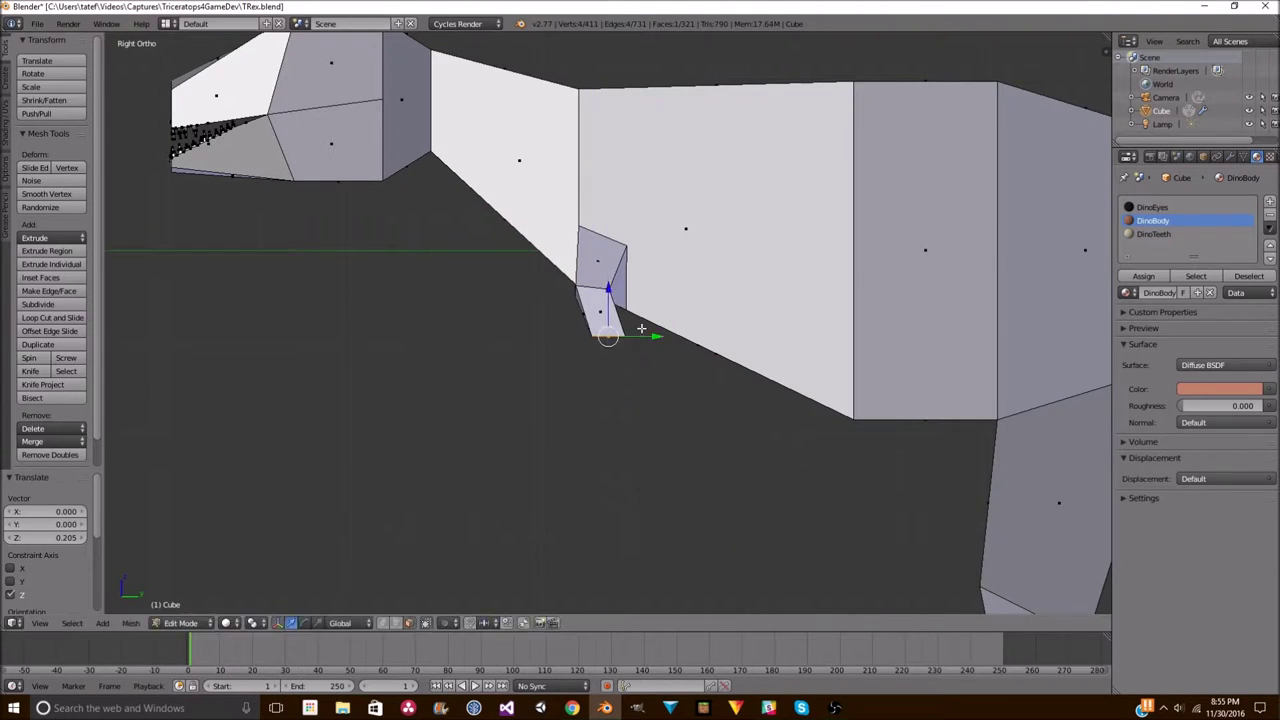
key(e)
click(550, 344)
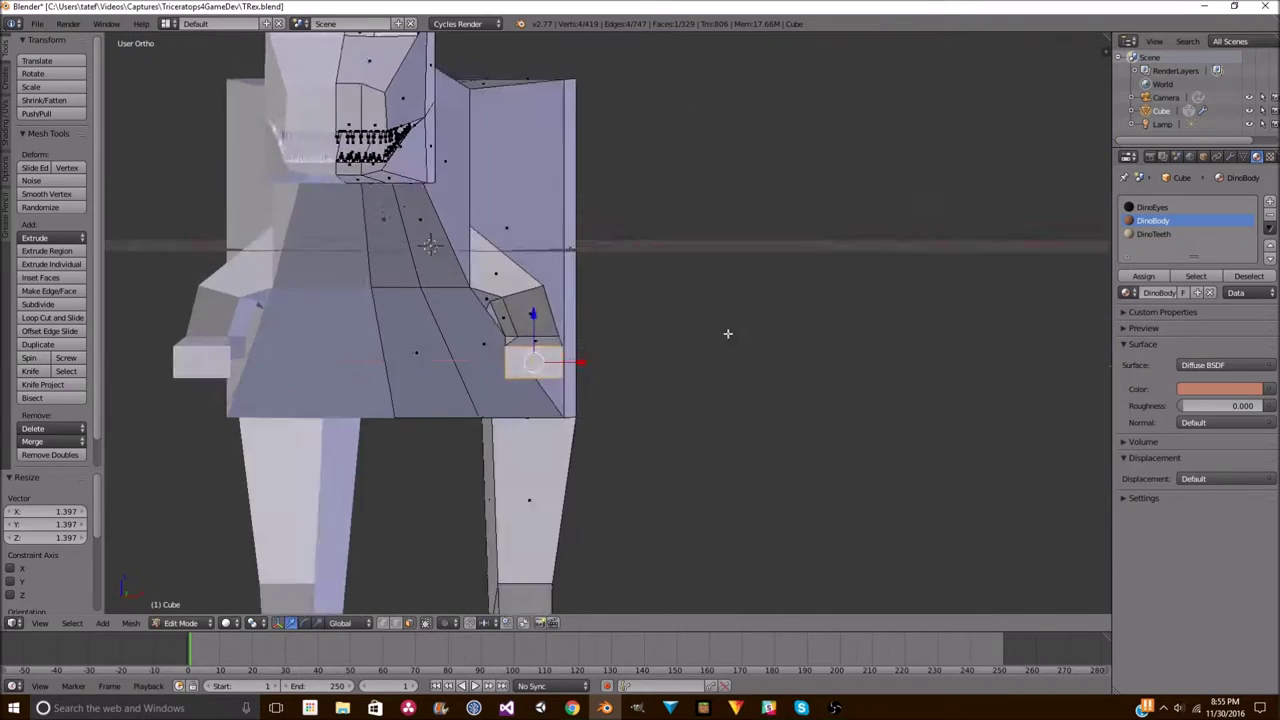
key(KP_1)
key(KP_Decimal)
key(k)
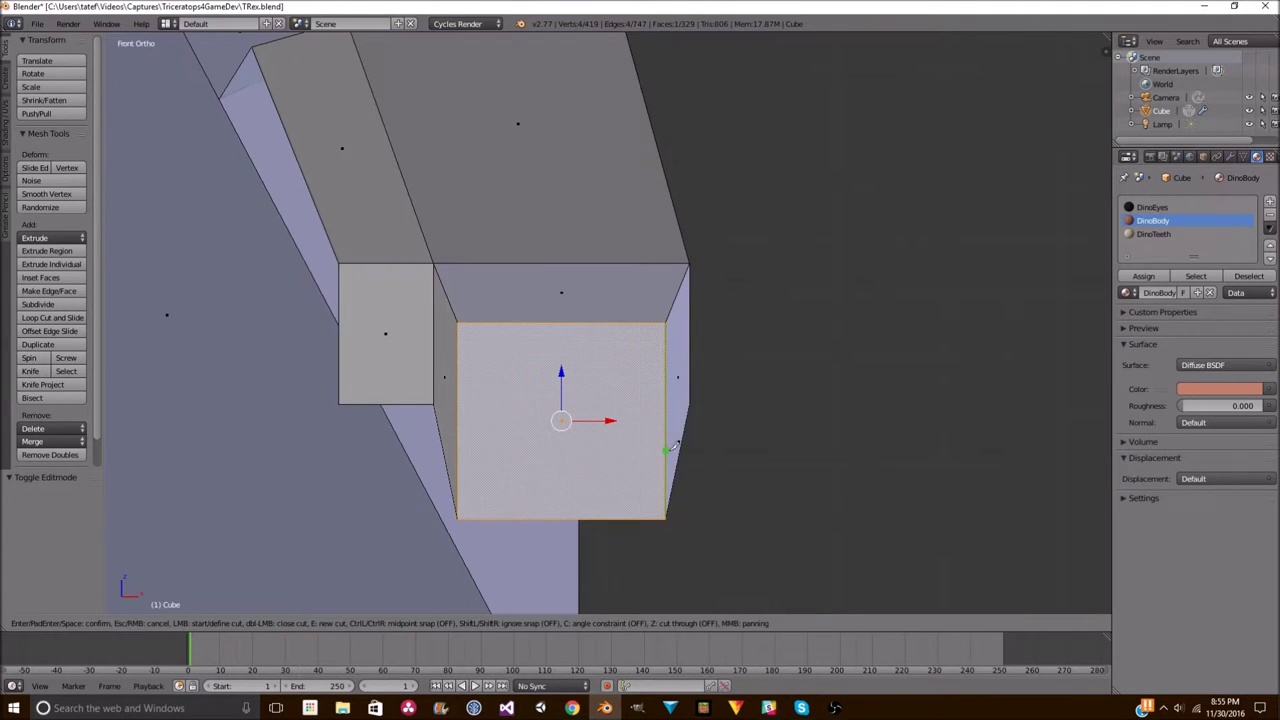
key(Return)
key(k)
click(523, 456)
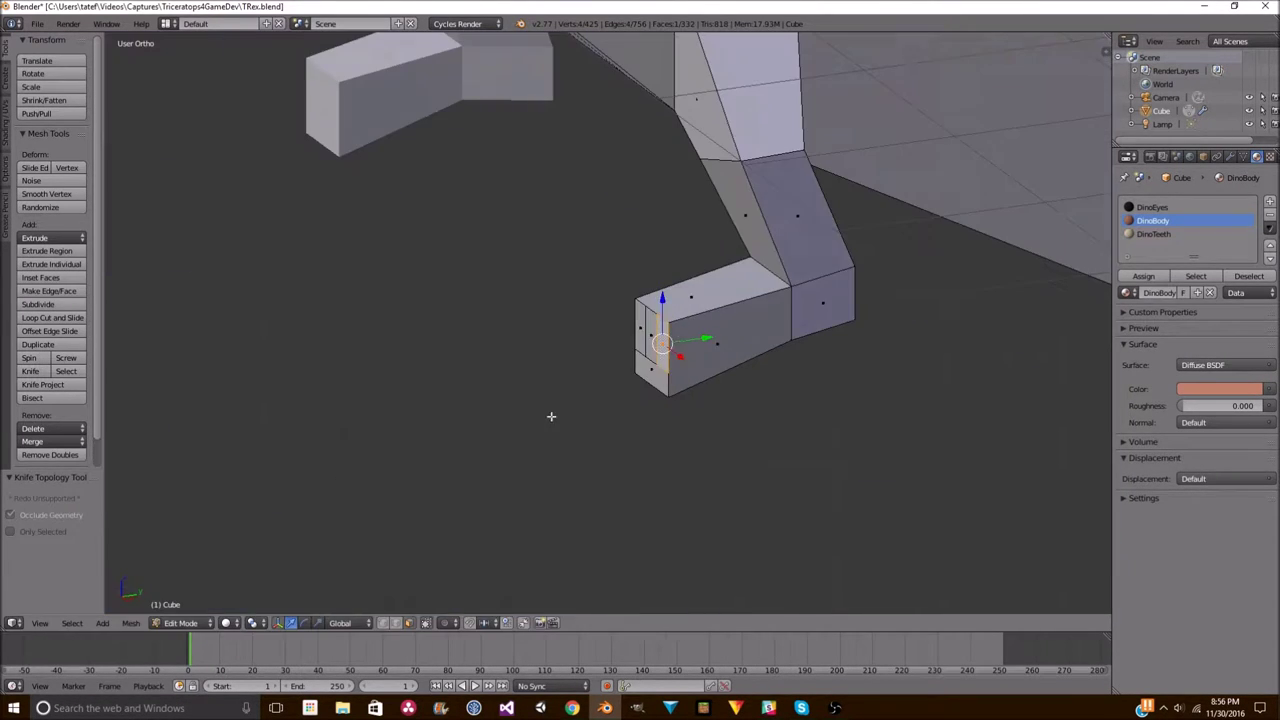
- Extrude a finger face outward and taper its tip into a claw
key(e)
click(595, 318)
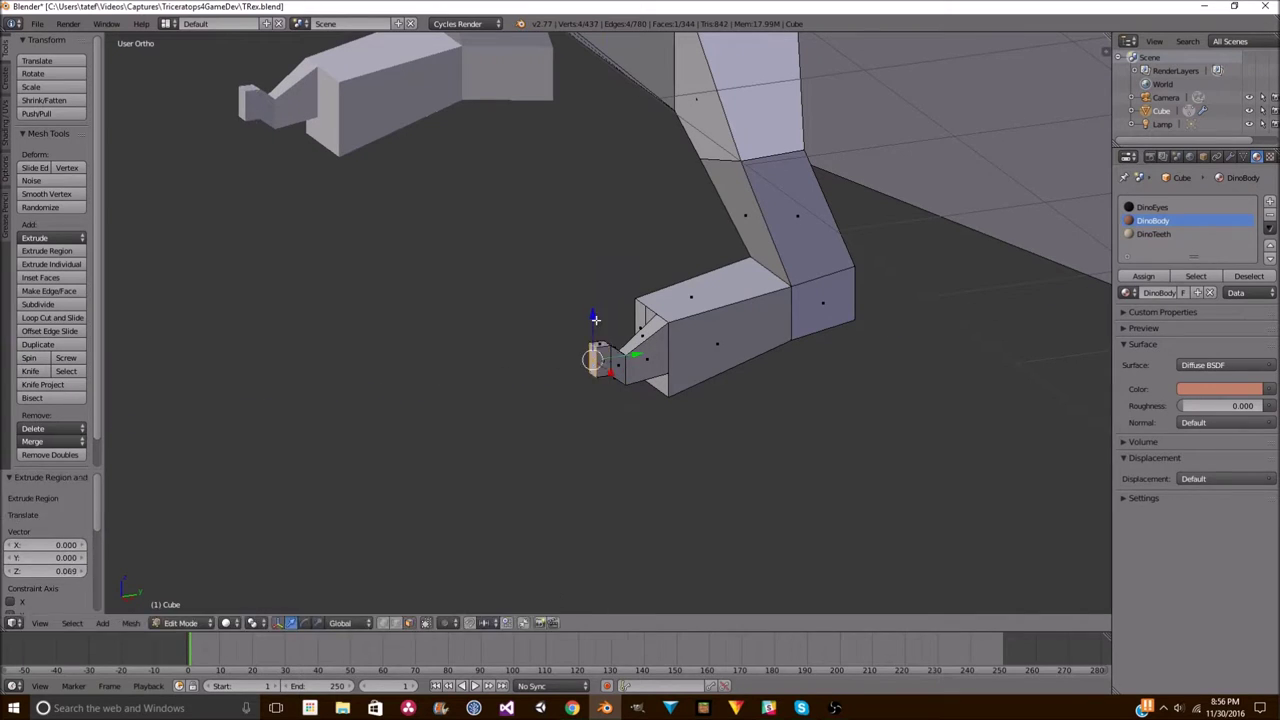
key(g)
key(z)
key(z)
click(624, 336)
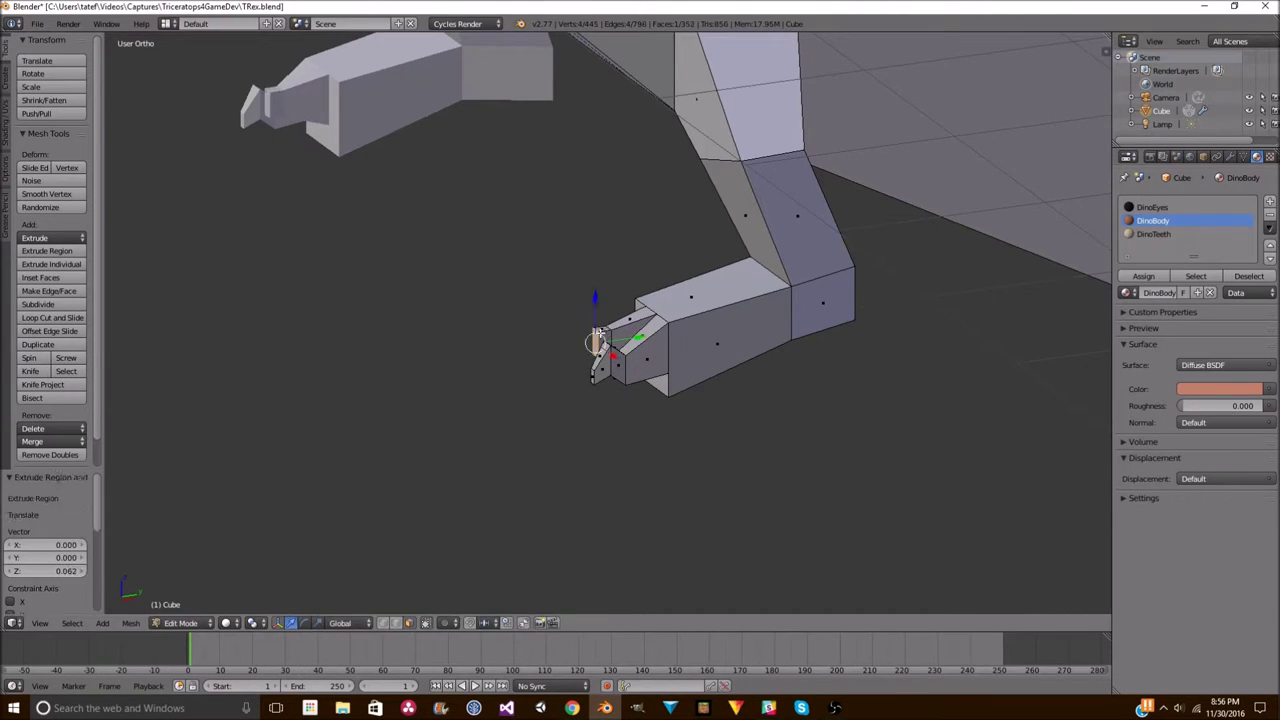
middle_drag(580, 297, 672, 266)
- Move the finger tips along the Y axis to shape the claws
key(g)
key(y)
click(610, 300)
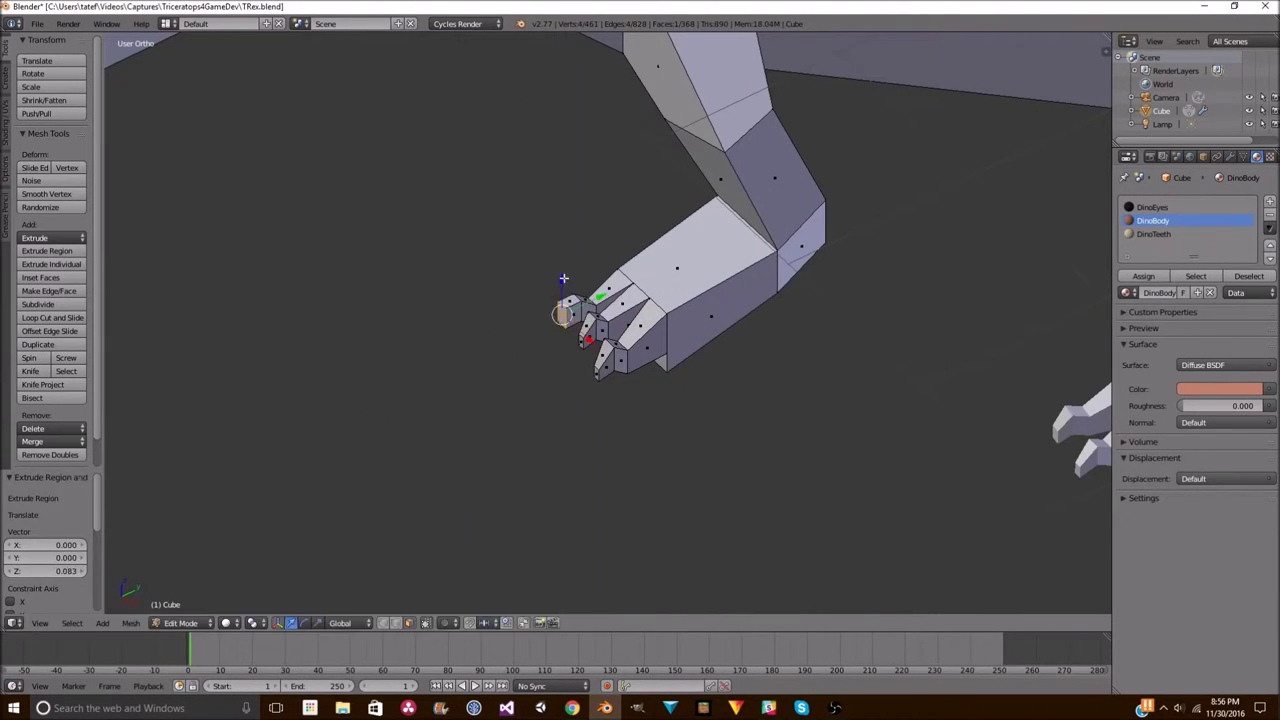
middle_drag(610, 300, 523, 329)
key(g)
key(y)
click(523, 329)
- Leave Edit Mode and preview the whole dinosaur in rendered shading
scroll(740, 364, down, 5)
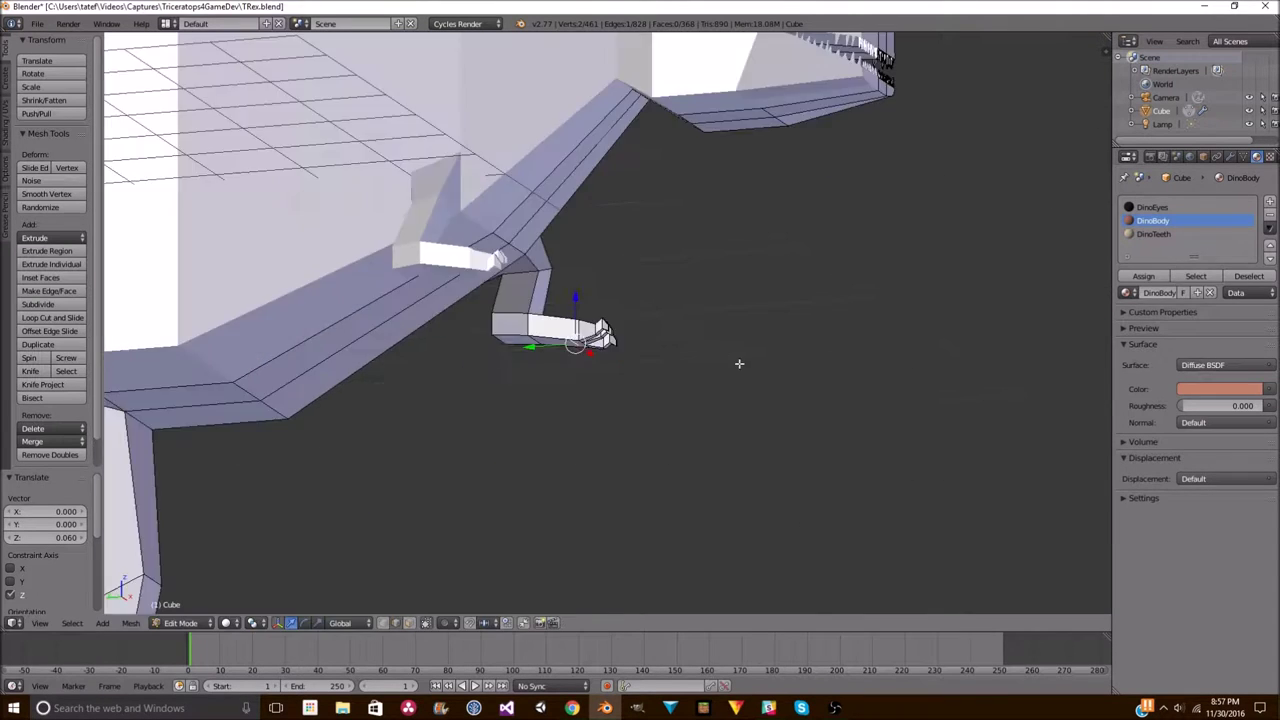
key(Tab)
scroll(717, 397, down, 4)
middle_drag(717, 397, 598, 404)
key(shift+z)
key(shift+z)
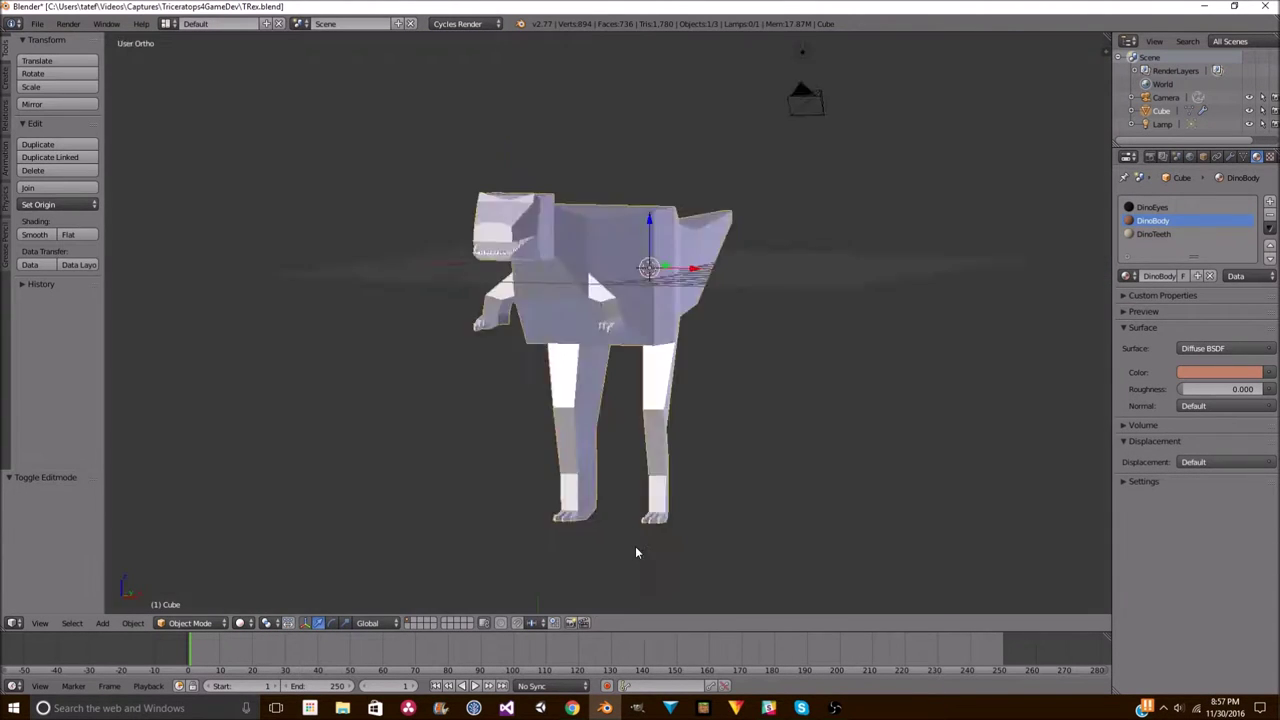
- Rename the duplicated teeth material to DinoTeeth
scroll(626, 548, up, 5)
key(Tab)
key(KP_7)
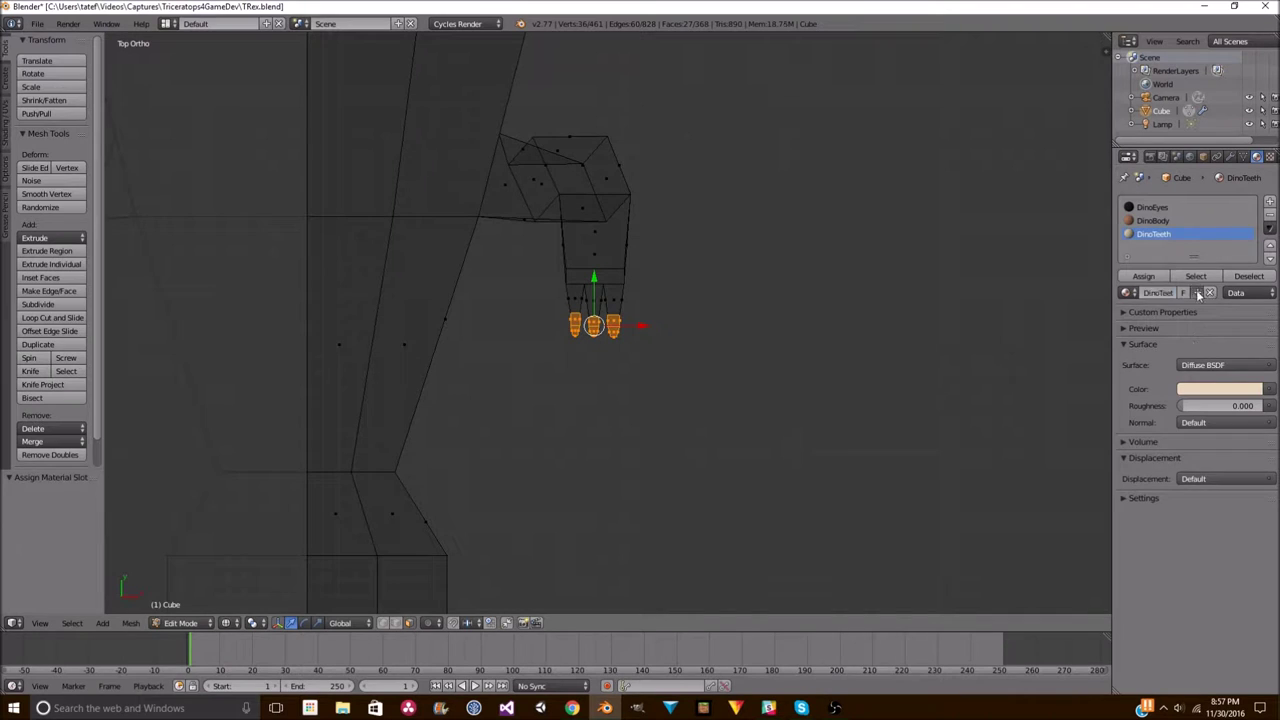
key(BackSpace)
key(BackSpace)
key(BackSpace)
key(Return)
- Assign the DinoTeeth material to the selected finger and toe claws
key(Tab)
key(shift+z)
key(shift+z)
key(Tab)
scroll(480, 489, up, 3)
click(1143, 276)
- Inspect the leg and toe claws from the side in rendered shading
key(KP_3)
scroll(751, 383, down, 3)
scroll(729, 383, up, 4)
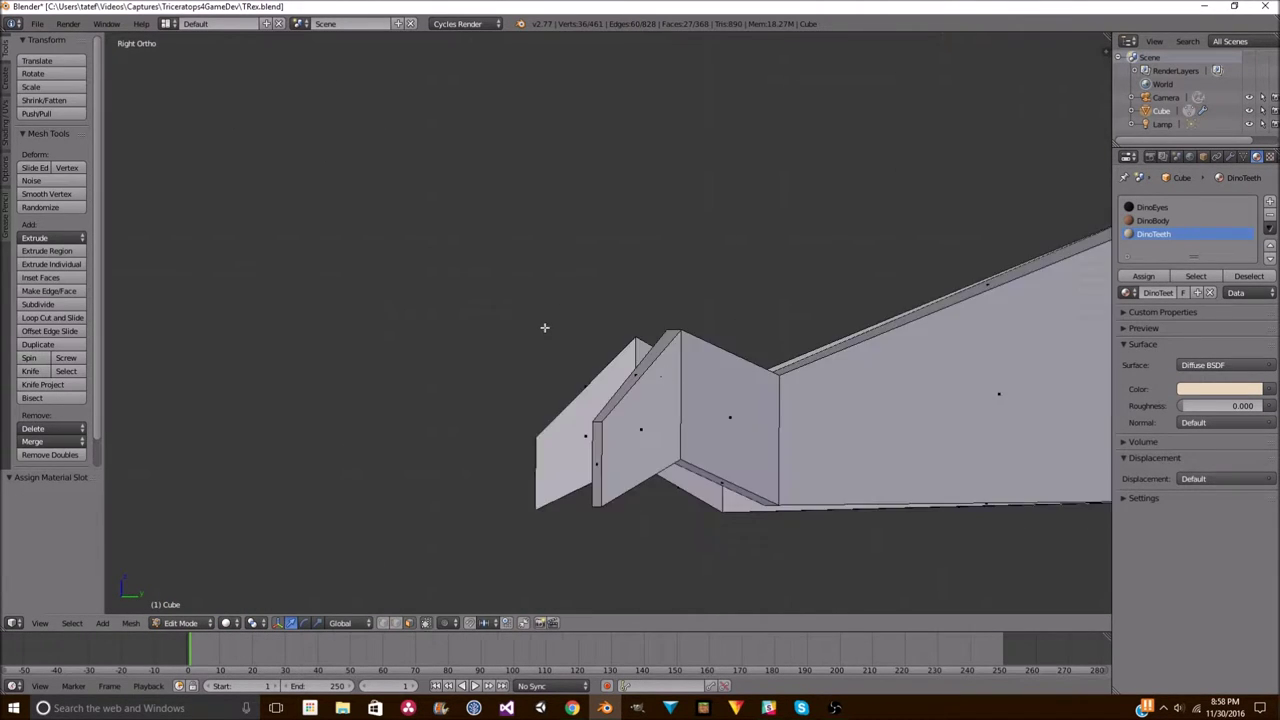
scroll(717, 553, down, 3)
middle_drag(594, 286, 608, 282)
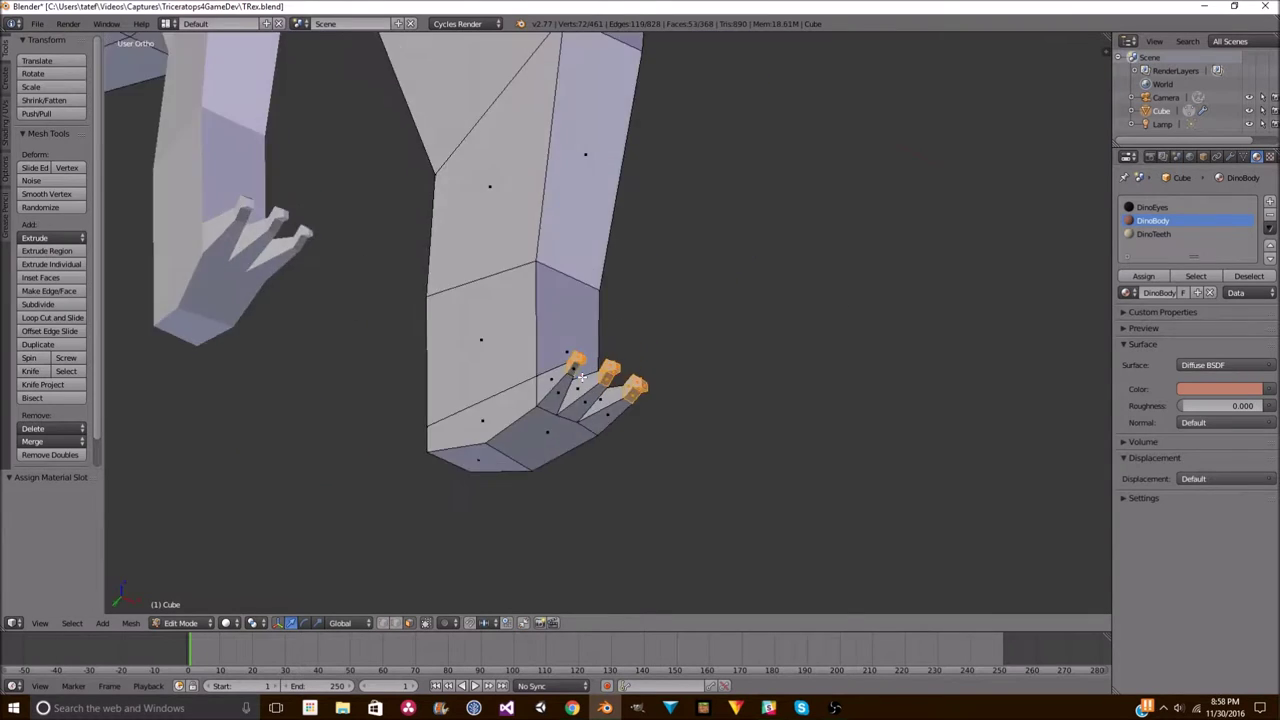
scroll(608, 282, up, 2)
key(shift+z)
scroll(464, 415, down, 5)
key(shift+z)
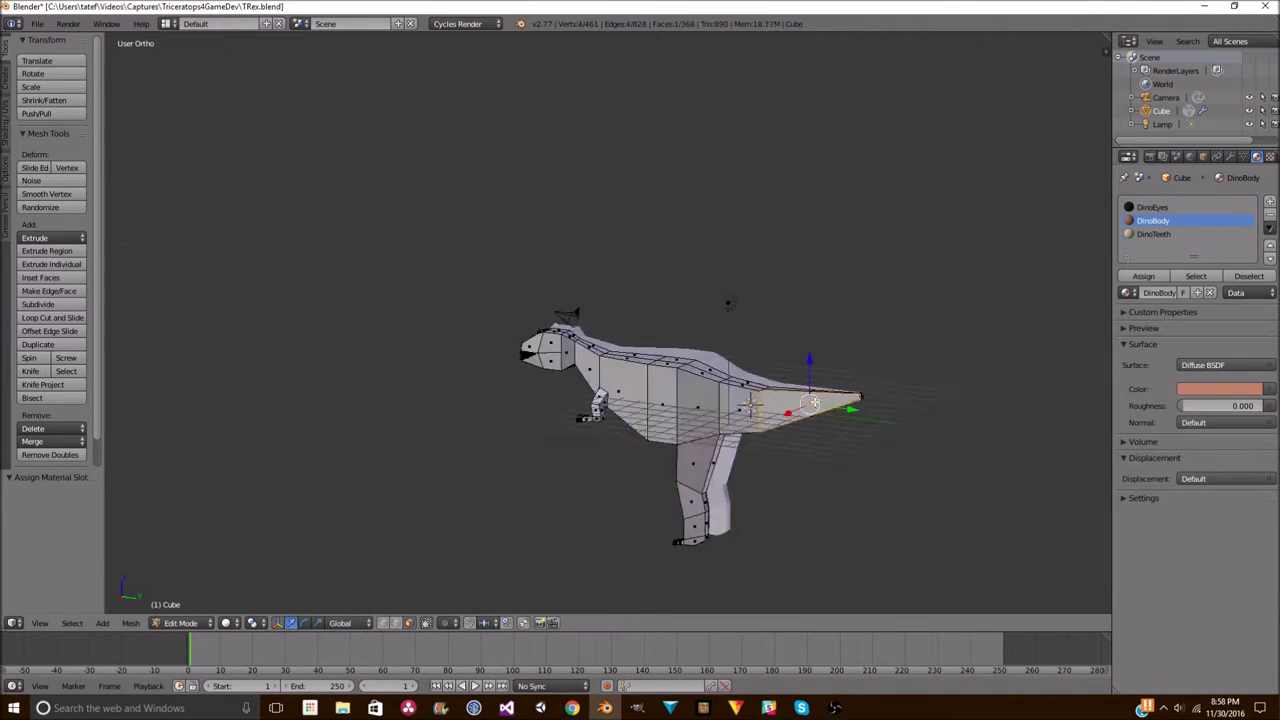
- Extrude the tail tip face and scale it down into a narrower tip
key(KP_Decimal)
right_click(433, 455)
key(e)
middle_drag(571, 463, 526, 346)
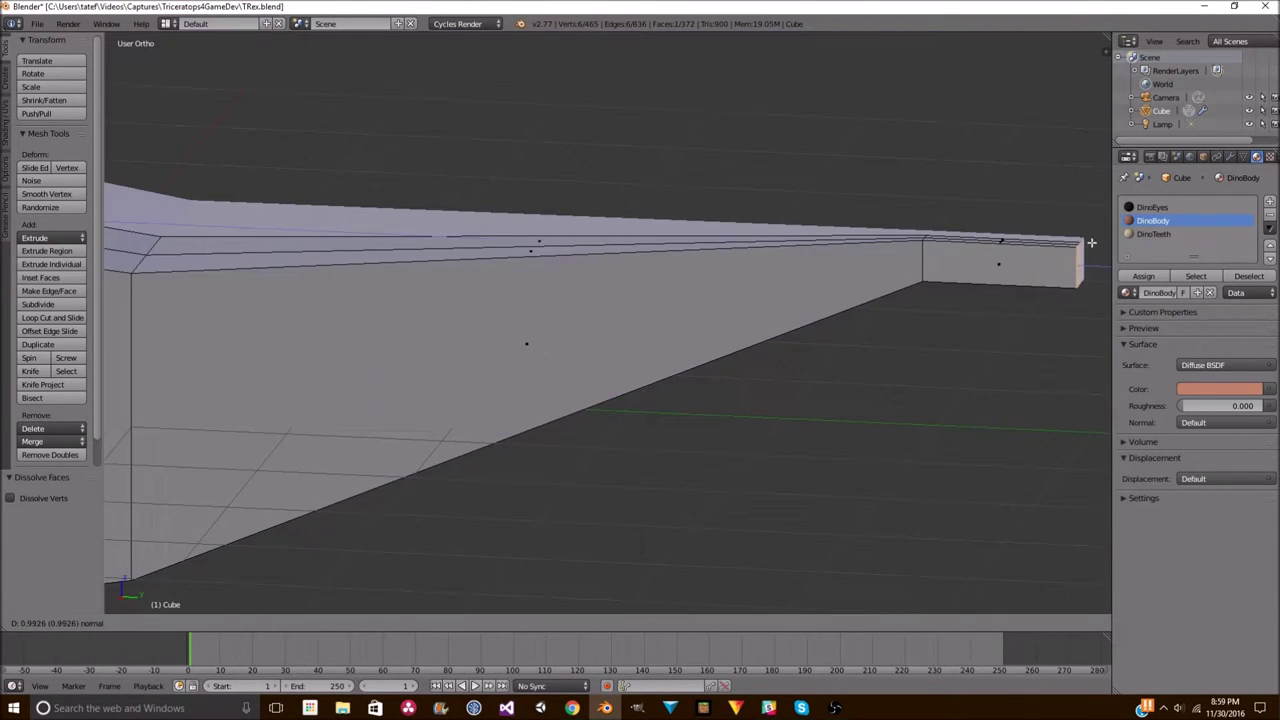
key(s)
click(546, 343)
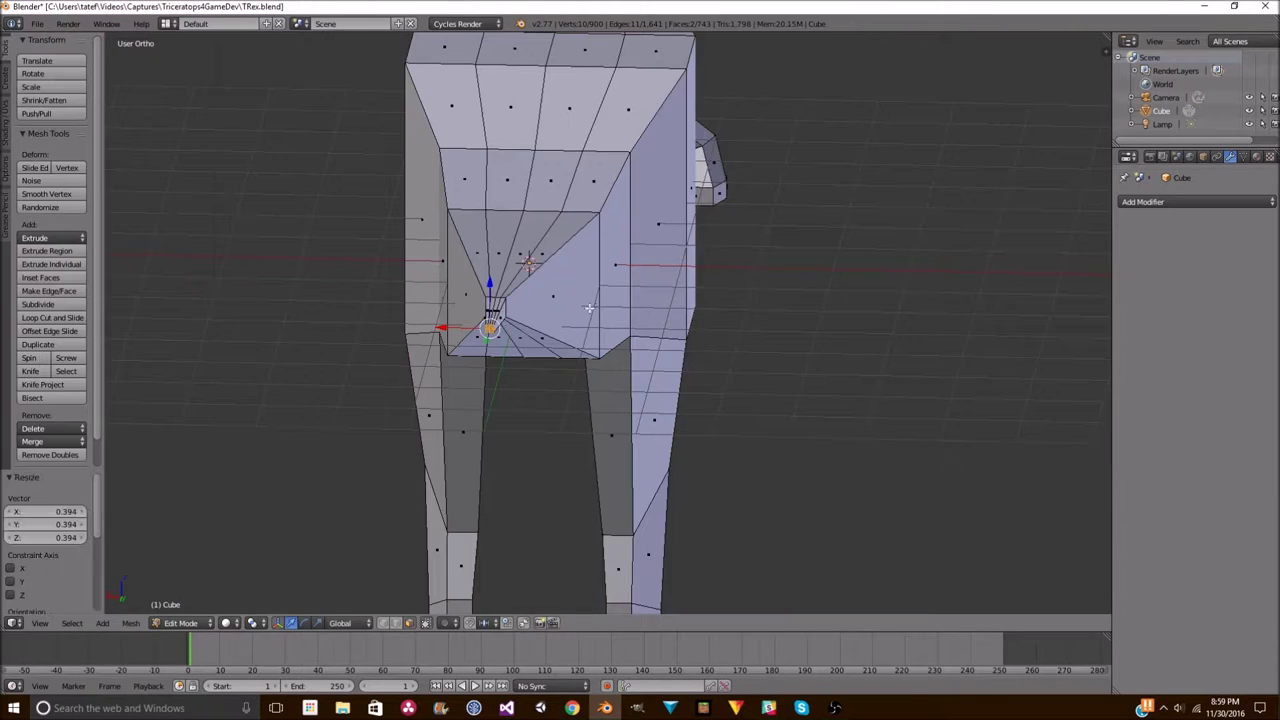
key(shift+z)
scroll(566, 353, down, 4)
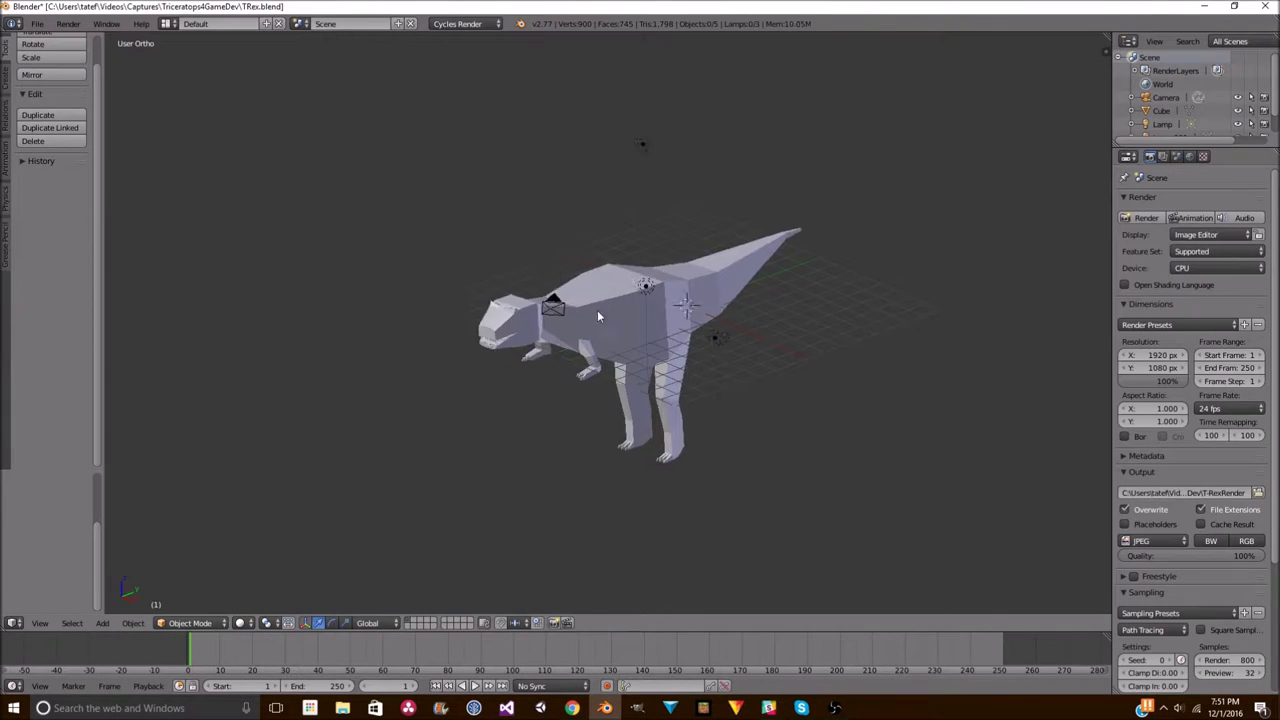
- Add an edge loop around the leg and push a leg edge sideways along X
key(ctrl+r)
click(578, 315)
right_click(578, 315)
mouse_move(578, 315)
middle_down()
mouse_move(609, 443)
mouse_move(596, 404)
mouse_move(843, 420)
middle_up()
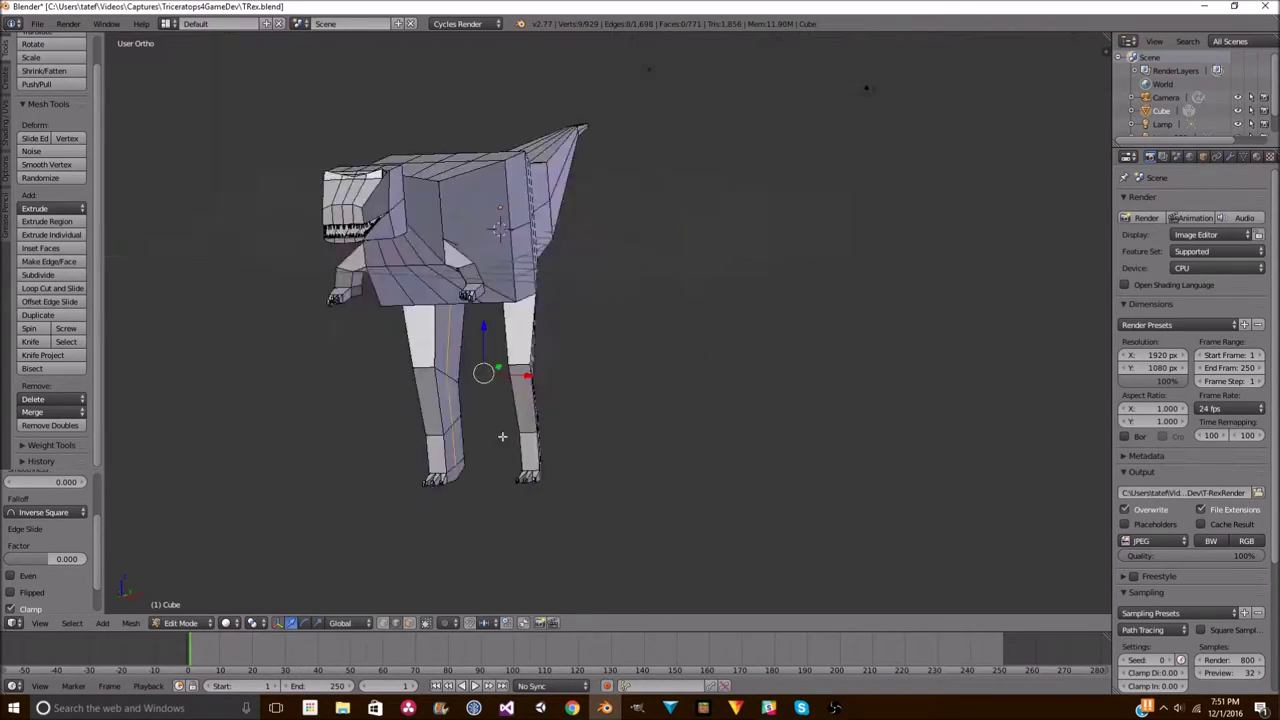
scroll(700, 430, up, 5)
right_click(661, 455)
scroll(661, 455, down, 4)
middle_drag(608, 400, 466, 428)
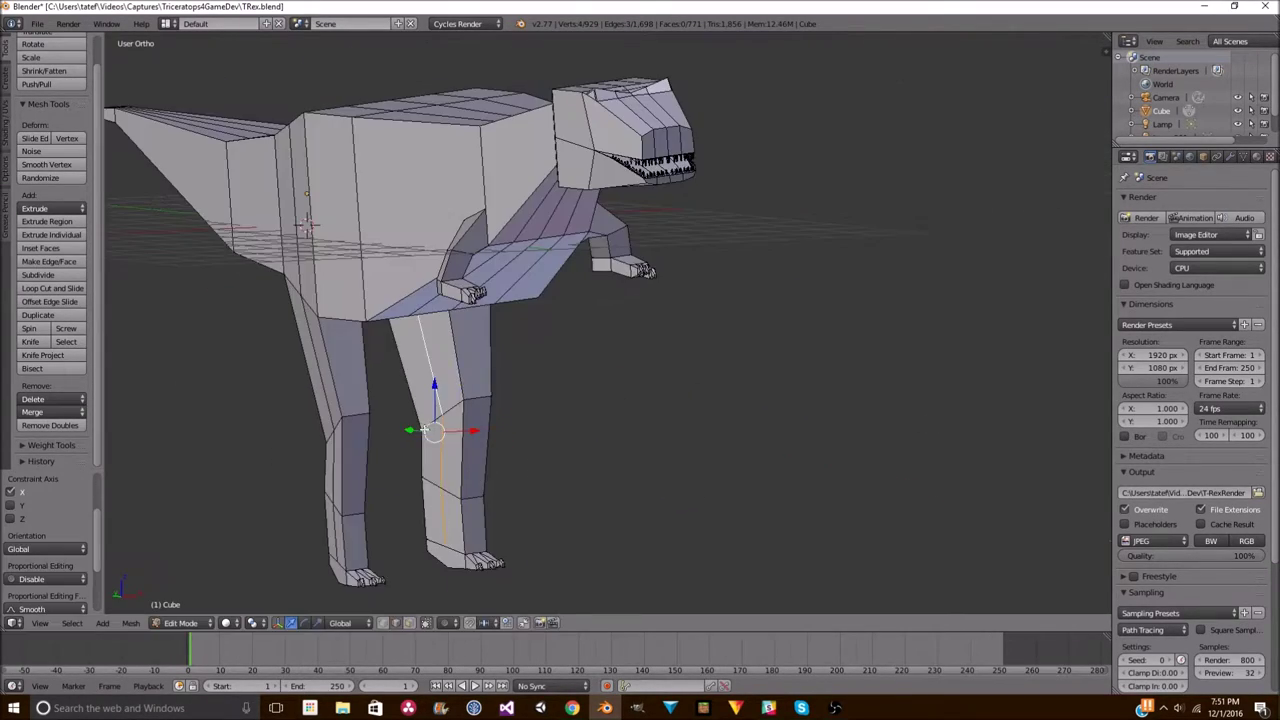
drag(466, 428, 480, 430)
middle_drag(480, 430, 700, 420)
scroll(532, 518, up, 4)
scroll(523, 390, down, 3)
scroll(537, 407, up, 3)
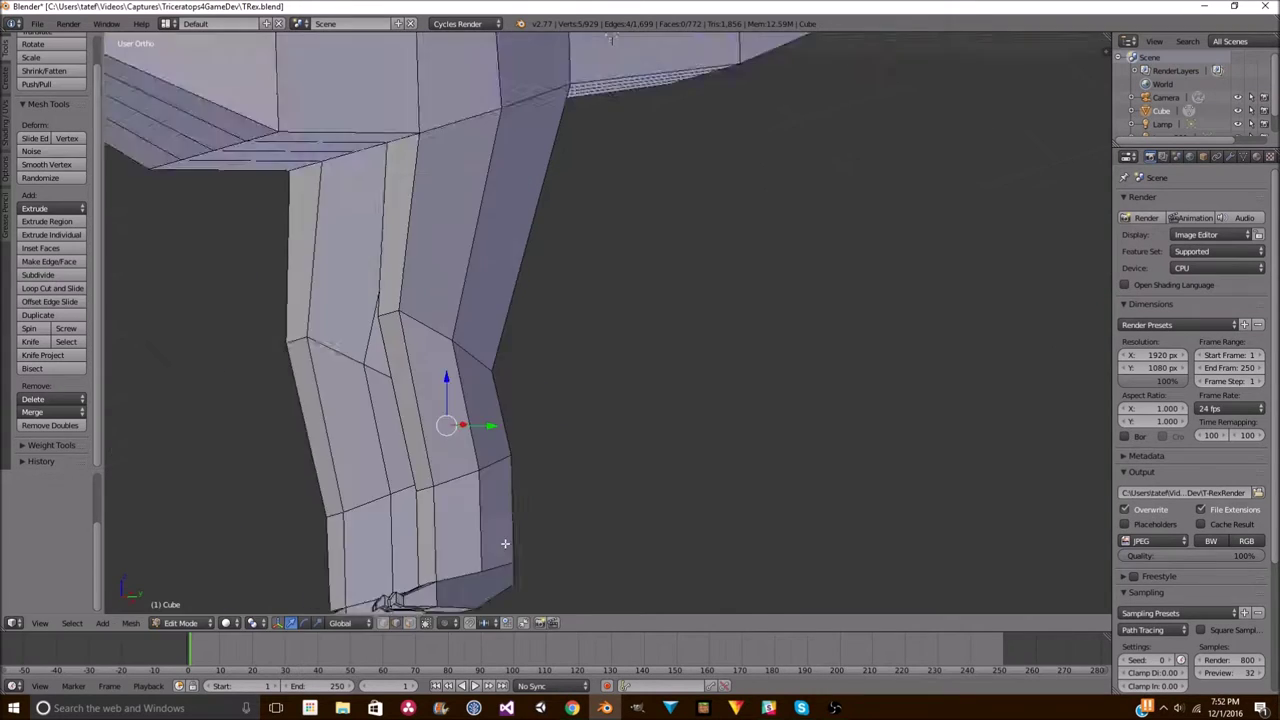
scroll(524, 337, down, 5)
- In front view with wireframe, box-select and delete the left half of the mesh
key(KP_1)
key(n)
key(n)
scroll(406, 600, up, 2)
key(z)
drag(377, 70, 613, 577)
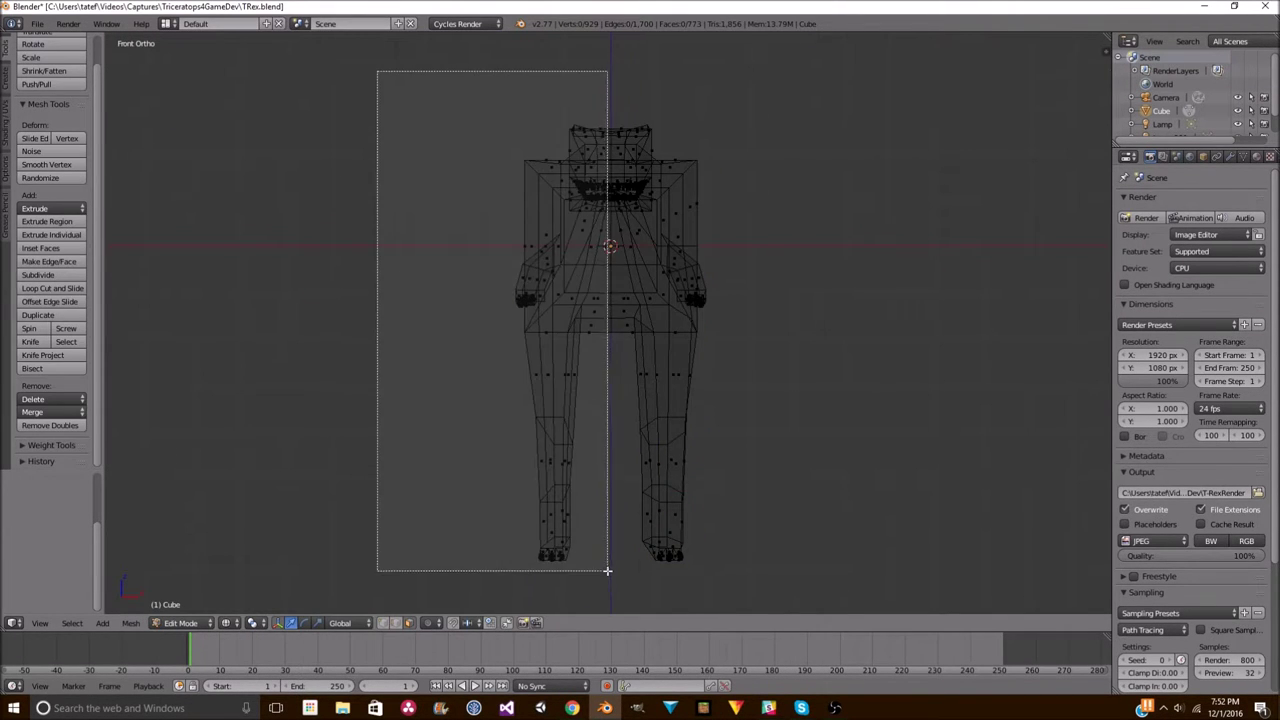
key(z)
middle_drag(613, 577, 560, 350)
scroll(560, 330, up, 3)
scroll(571, 304, up, 3)
key(x)
click(571, 304)
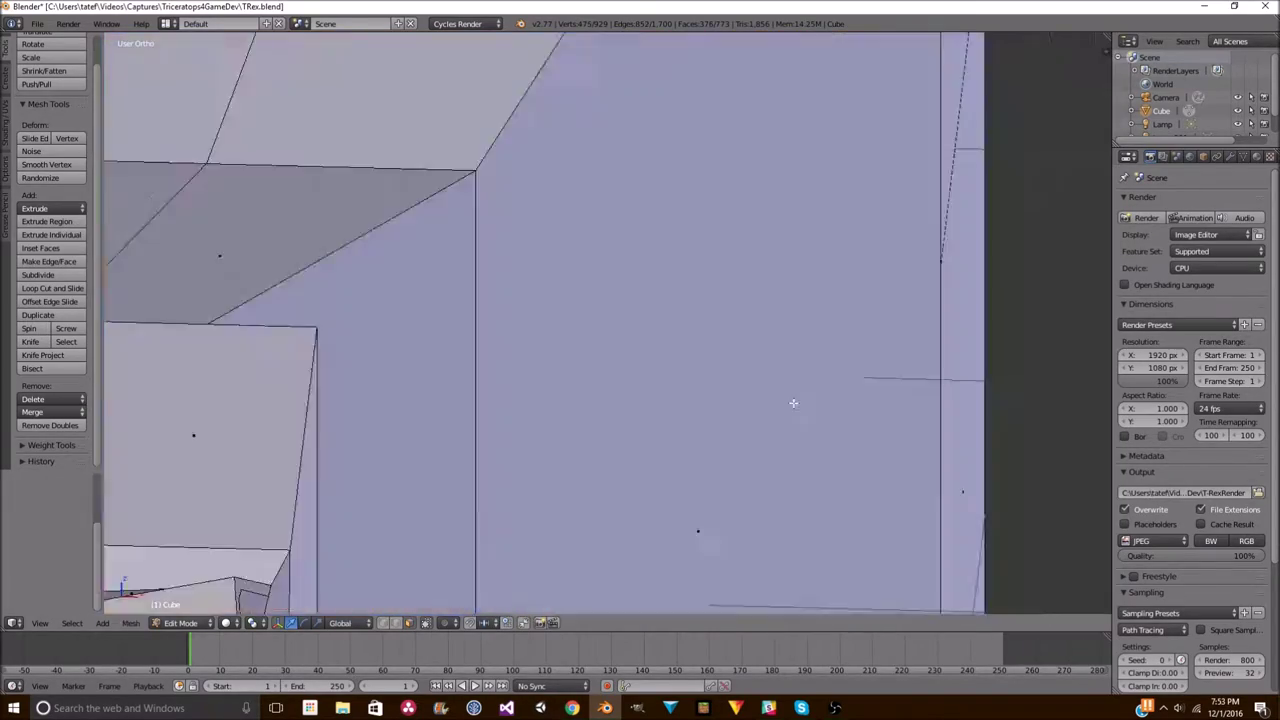
scroll(571, 304, down, 5)
- Add a Mirror modifier to recreate the deleted half
middle_drag(620, 330, 689, 299)
scroll(689, 299, down, 5)
click(1229, 157)
click(1190, 201)
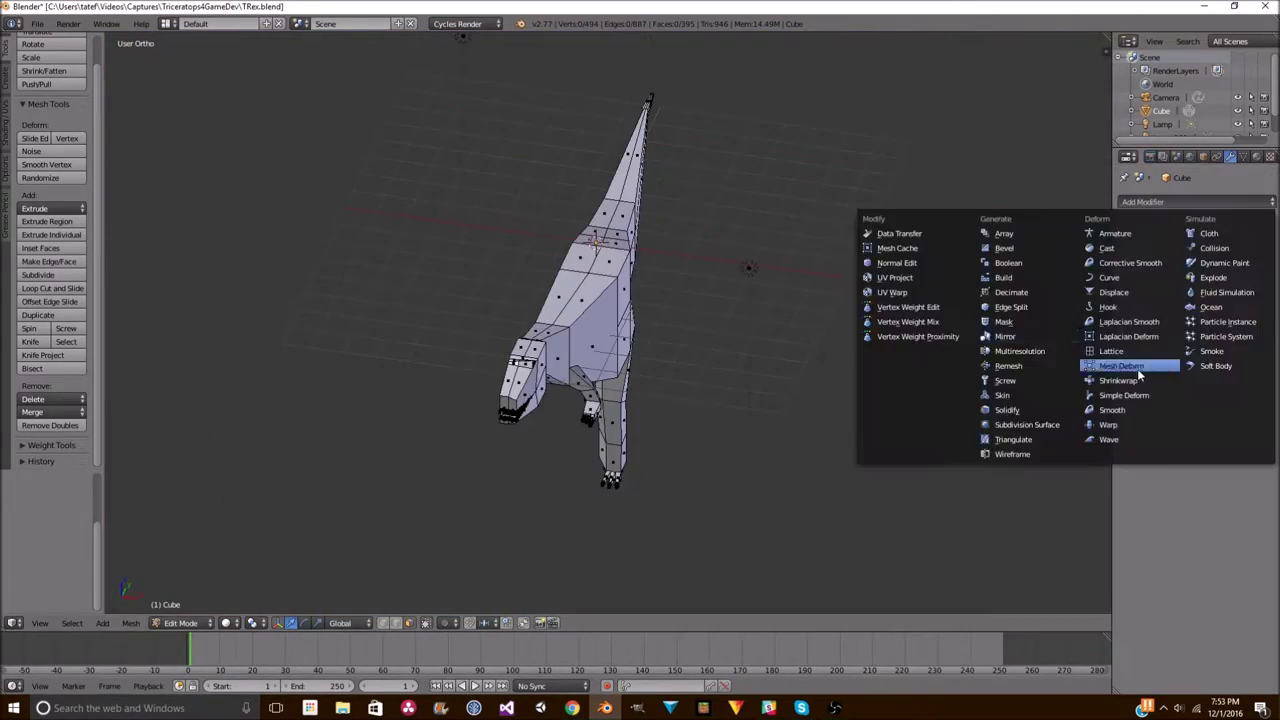
click(1023, 366)
middle_drag(600, 300, 600, 420)
scroll(560, 350, up, 4)
mouse_move(551, 214)
middle_down()
mouse_move(858, 415)
mouse_move(757, 294)
middle_up()
- Shift the selected vertices along X and lift the tail along Y
key(g)
key(x)
click(683, 308)
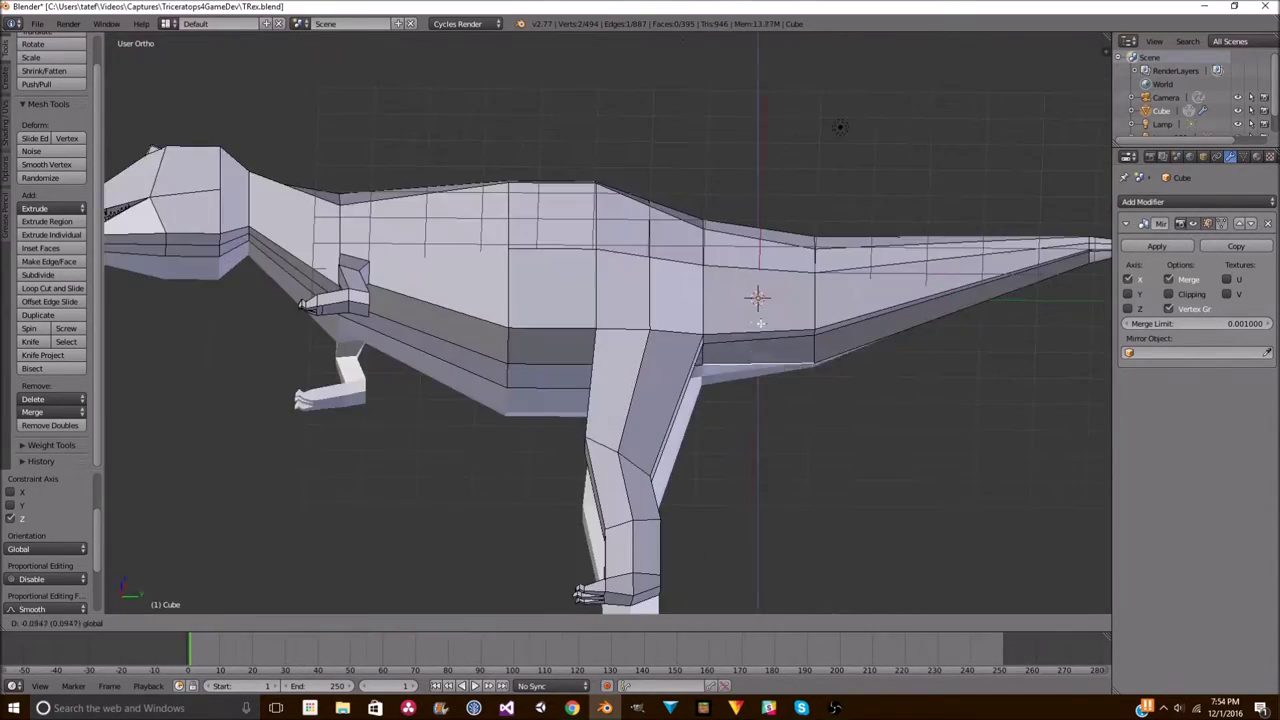
scroll(766, 286, up, 3)
scroll(957, 320, down, 3)
key(g)
key(y)
click(945, 199)
middle_drag(945, 199, 623, 286)
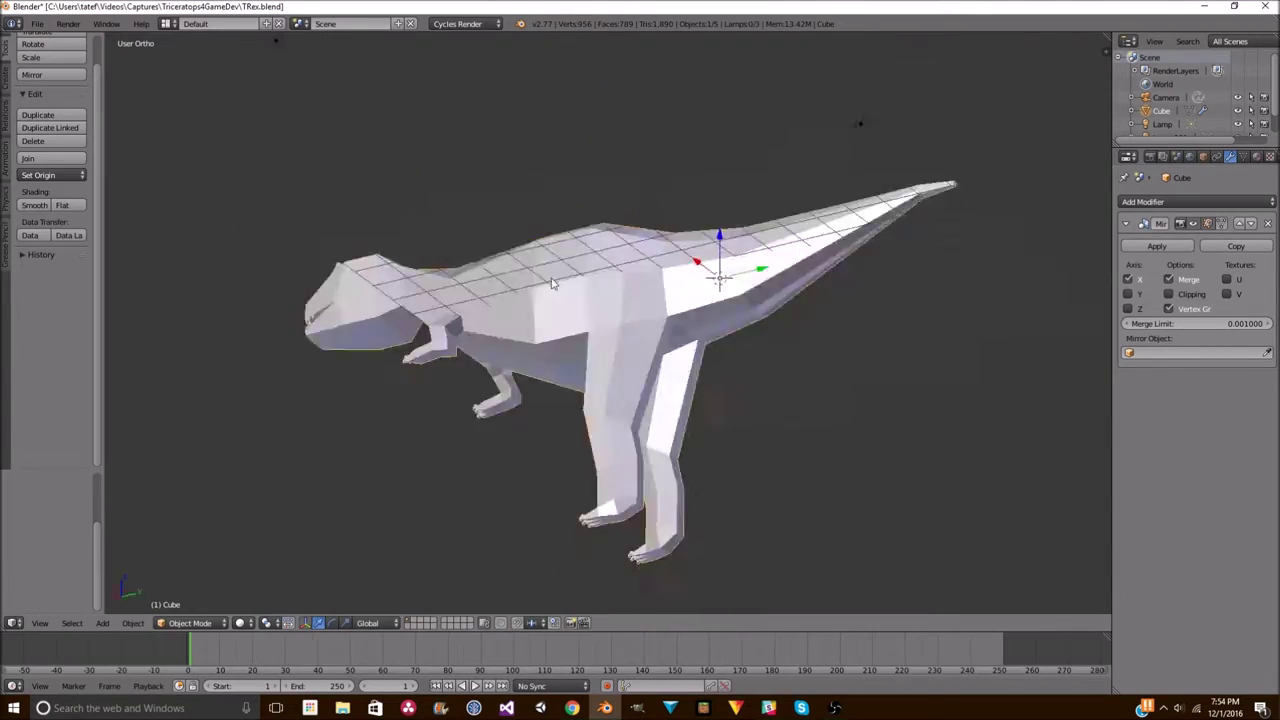
- Add a new edge loop across the T-Rex's head, leaving it where it was cut
scroll(737, 317, up, 4)
click(530, 297)
right_click(530, 297)
scroll(656, 323, down, 4)
scroll(405, 291, up, 4)
mouse_move(656, 323)
middle_down()
mouse_move(405, 291)
mouse_move(615, 357)
mouse_move(560, 300)
middle_up()
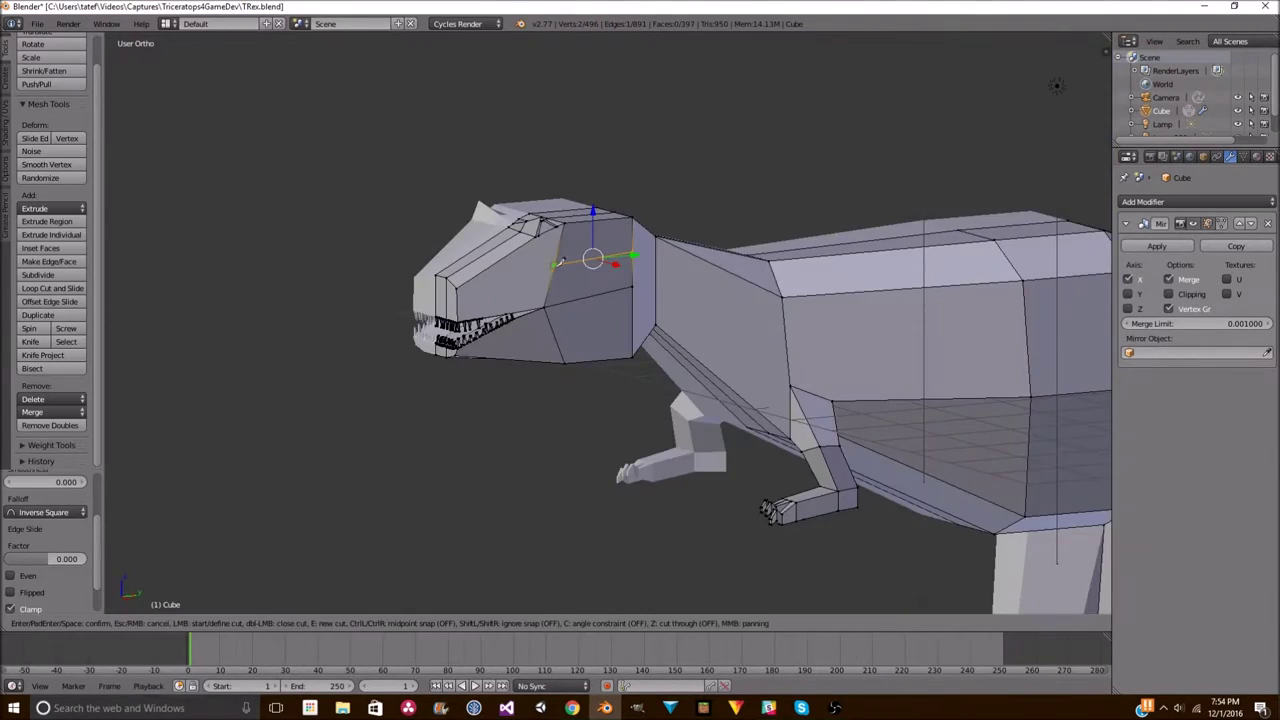
- Move the selected head vertices along the Y axis to reshape the head
key(g)
key(y)
click(564, 292)
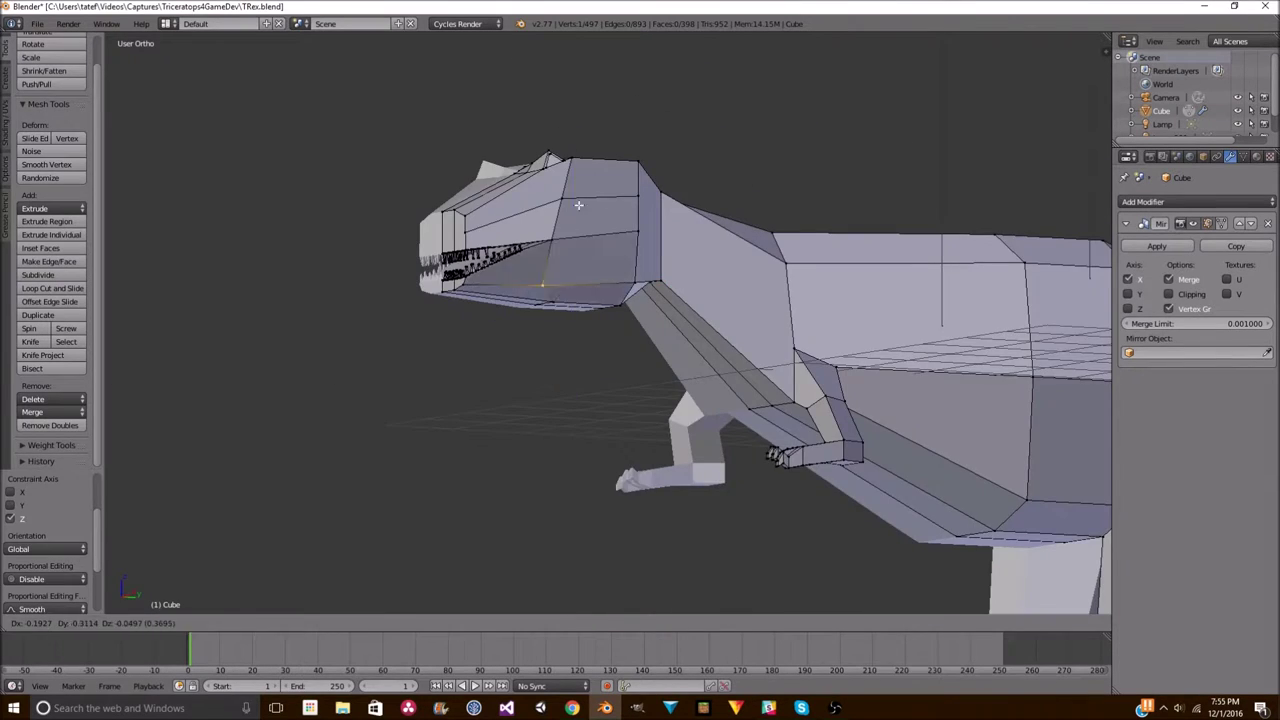
click(577, 209)
scroll(600, 243, down, 3)
scroll(560, 330, up, 5)
mouse_move(600, 243)
middle_down()
mouse_move(547, 357)
mouse_move(834, 363)
middle_up()
- Knife two new edge cuts across the top and along the head
key(k)
click(547, 357)
key(Return)
scroll(547, 357, down, 3)
scroll(790, 243, up, 4)
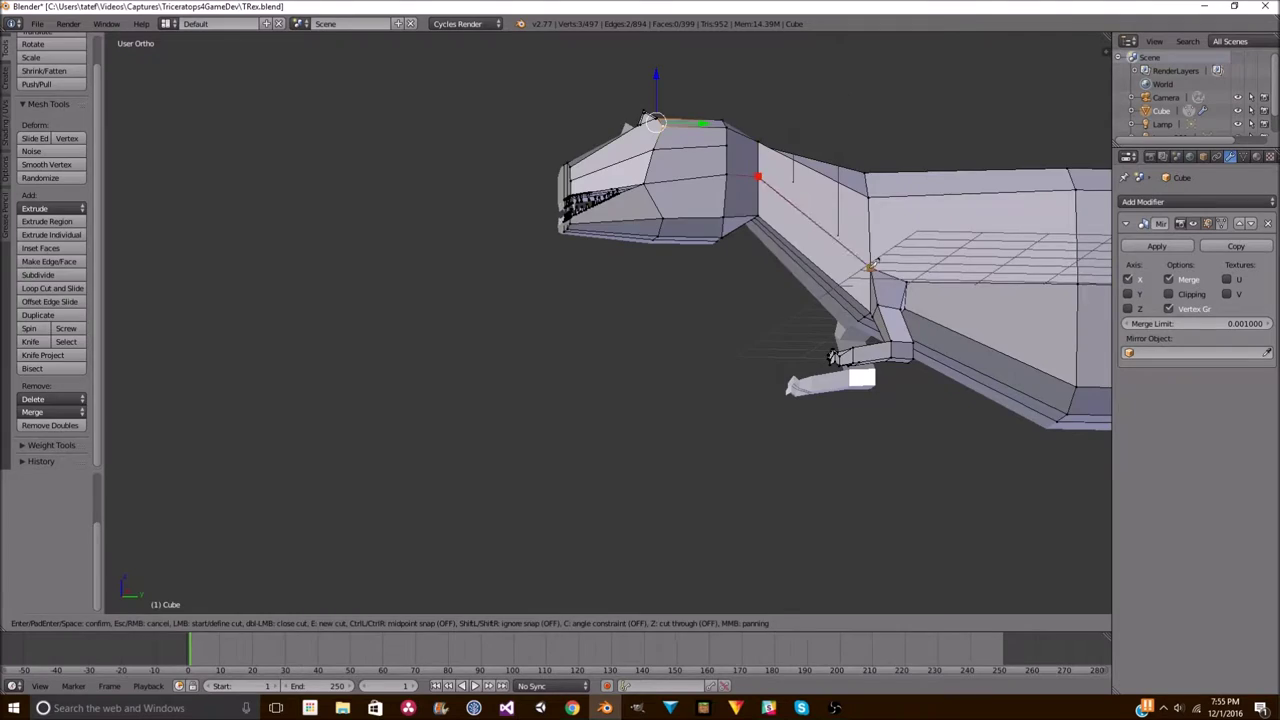
click(870, 265)
key(Return)
scroll(870, 265, down, 3)
mouse_move(870, 265)
middle_down()
mouse_move(693, 229)
mouse_move(958, 241)
mouse_move(812, 238)
middle_up()
scroll(693, 229, up, 3)
scroll(693, 229, down, 3)
scroll(958, 241, up, 3)
- Shift the selected vertices vertically, then knife a cut around the elbow in side view
key(g)
key(z)
key(KP_3)
scroll(567, 285, up, 5)
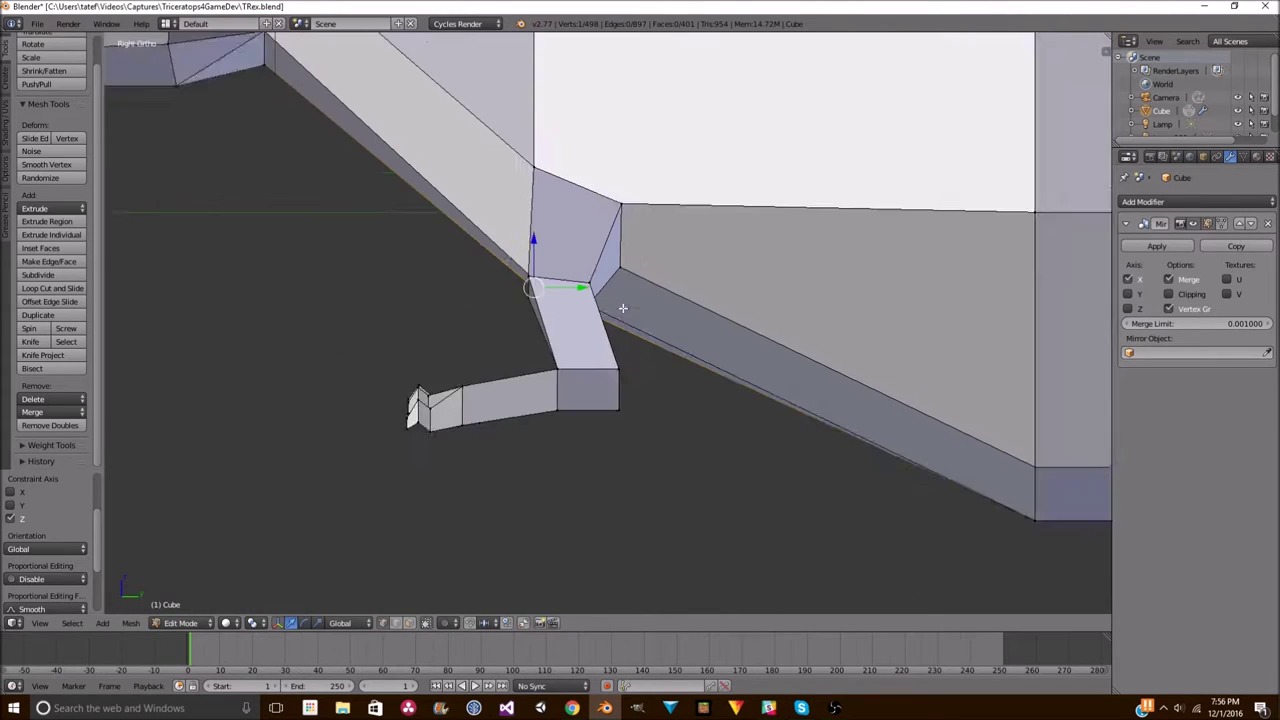
key(k)
key(Return)
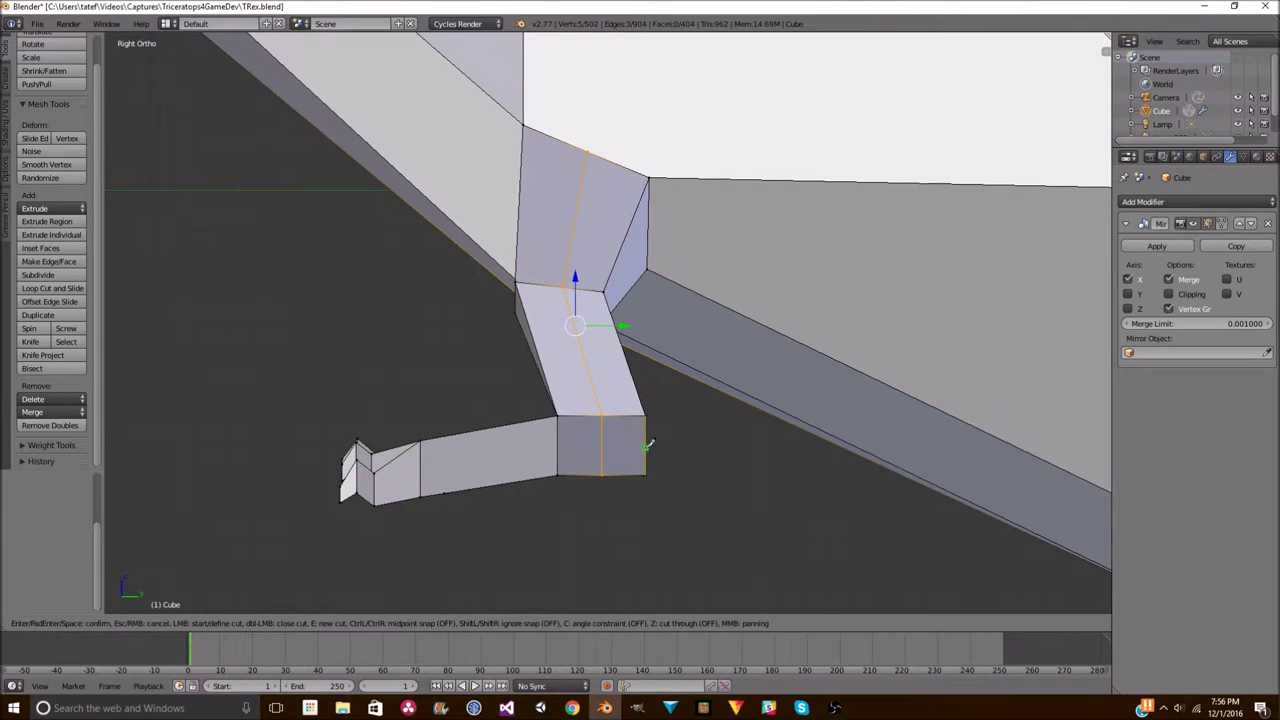
- Knife further cuts along the forearm and where the arm meets the body
middle_drag(428, 472, 658, 292)
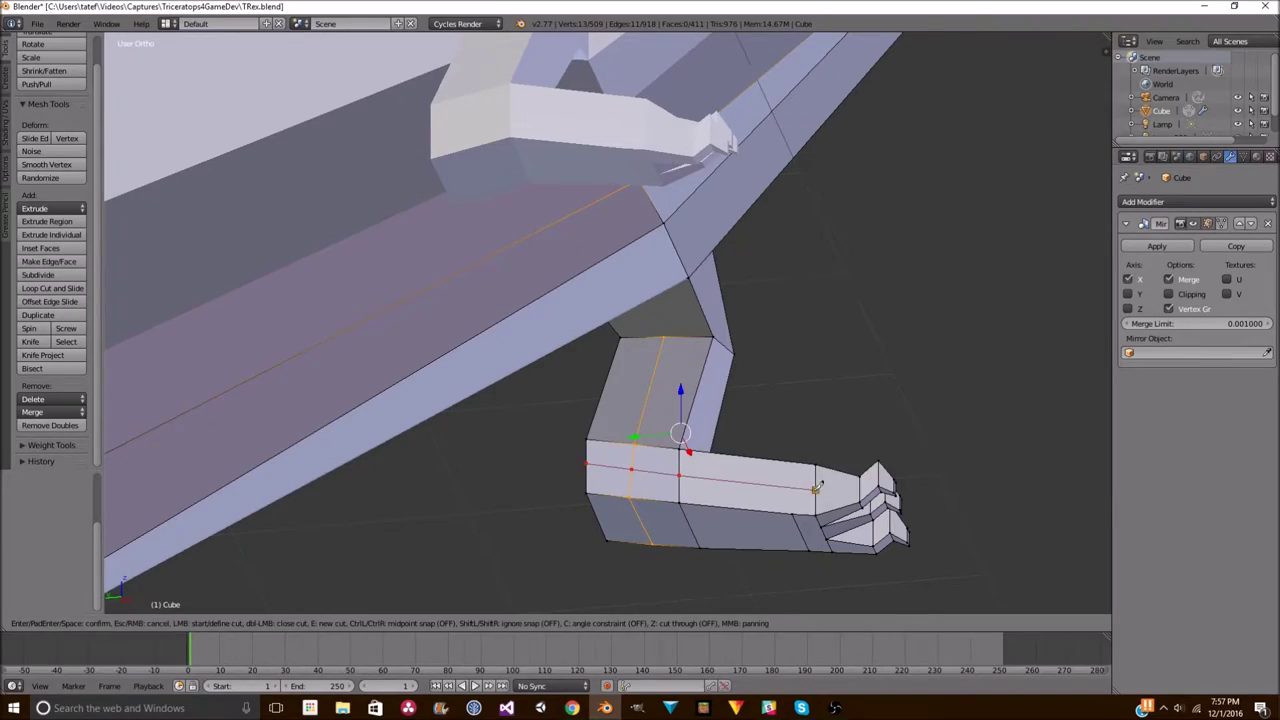
key(Return)
middle_drag(817, 487, 766, 516)
key(Return)
middle_drag(730, 350, 912, 203)
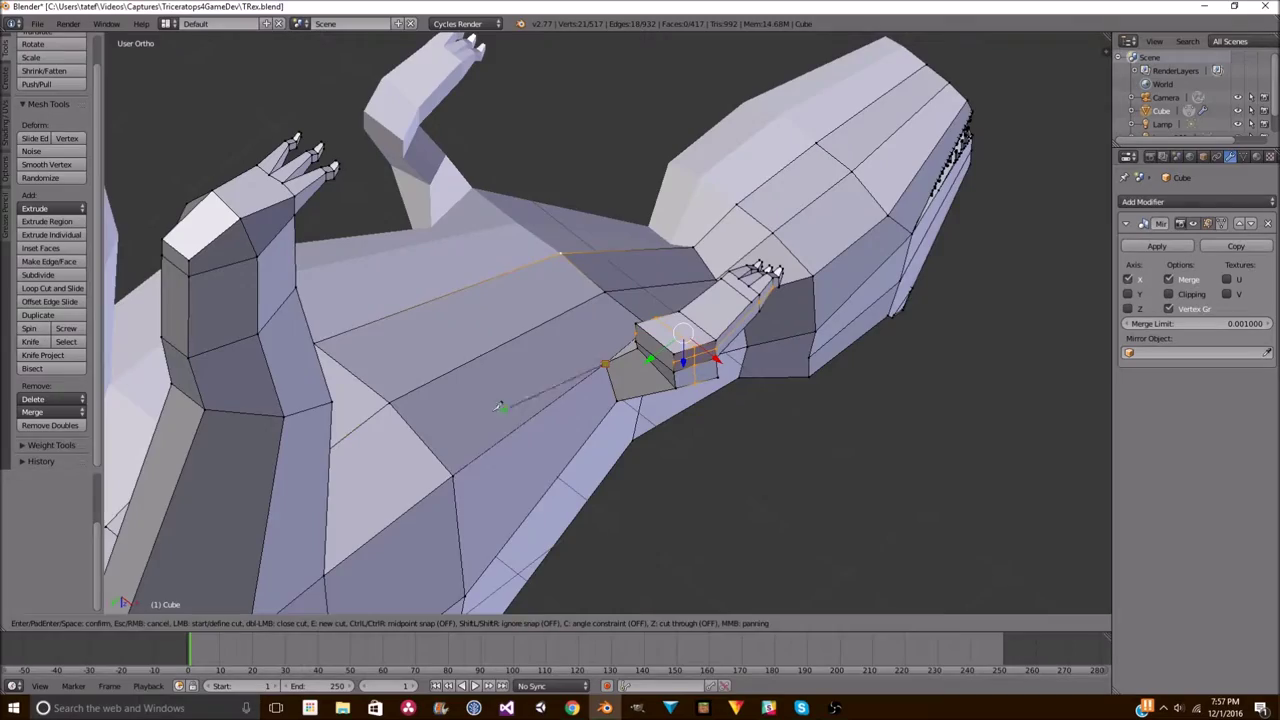
mouse_move(517, 390)
middle_down()
mouse_move(690, 360)
mouse_move(705, 330)
mouse_move(1054, 237)
mouse_move(600, 357)
mouse_move(807, 349)
mouse_move(606, 286)
mouse_move(909, 220)
mouse_move(660, 266)
mouse_move(652, 490)
mouse_move(690, 321)
middle_up()
key(Return)
- Scale the selected arm vertices down to slim the arm
key(s)
click(780, 361)
mouse_move(814, 278)
middle_down()
mouse_move(820, 455)
mouse_move(700, 400)
mouse_move(669, 366)
middle_up()
- Return to Object Mode and preview the dinosaur in rendered shading from the front
key(Tab)
scroll(700, 355, down, 4)
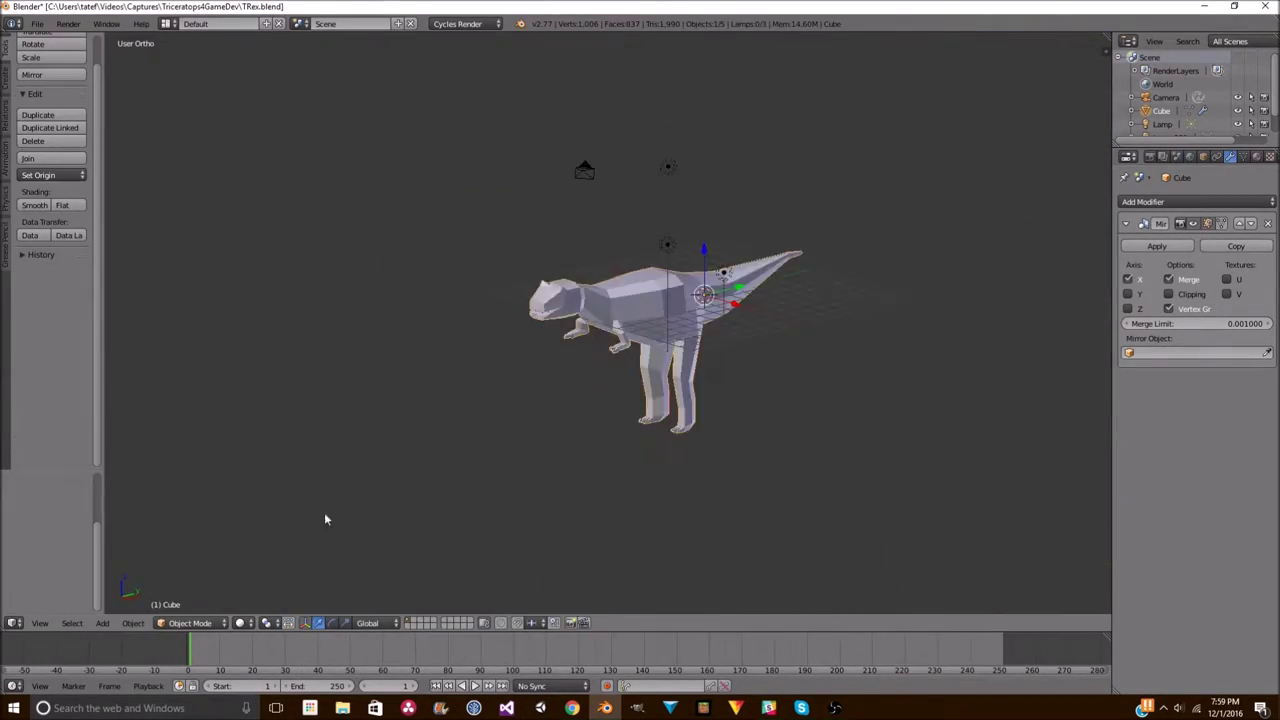
key(shift+z)
key(shift+z)
middle_drag(866, 323, 771, 338)
scroll(771, 338, up, 4)
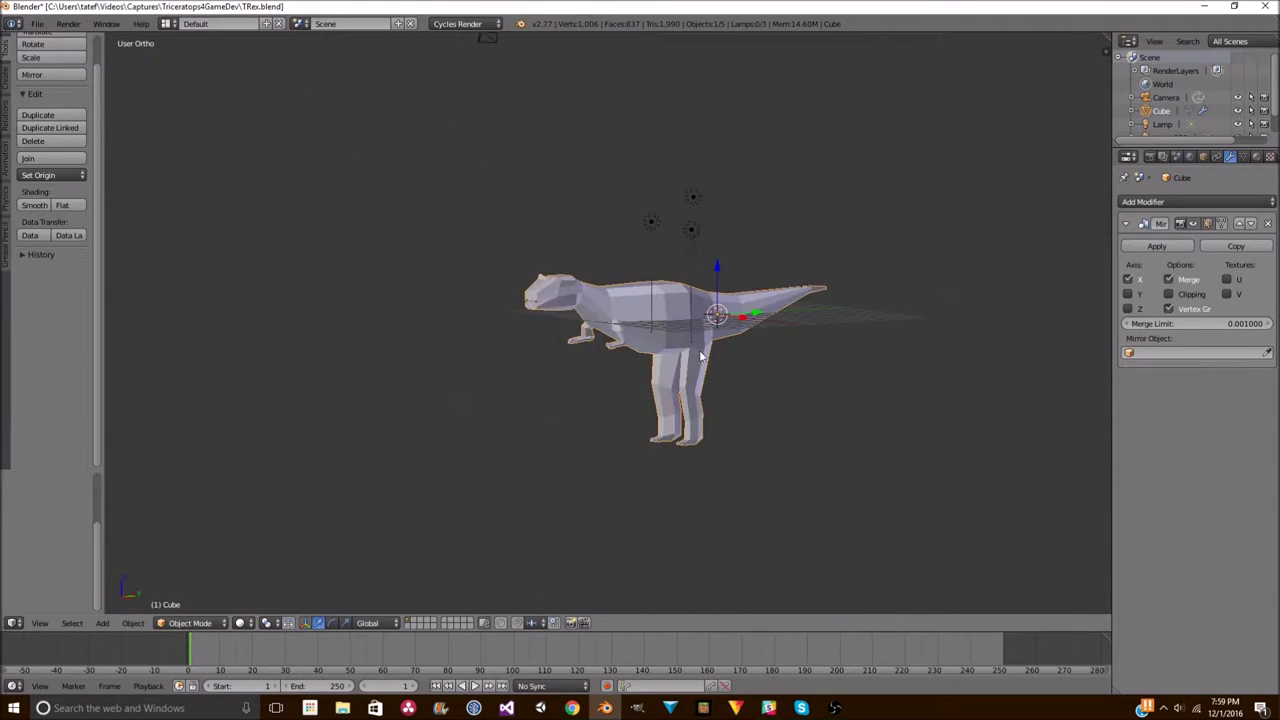
scroll(632, 457, down, 3)
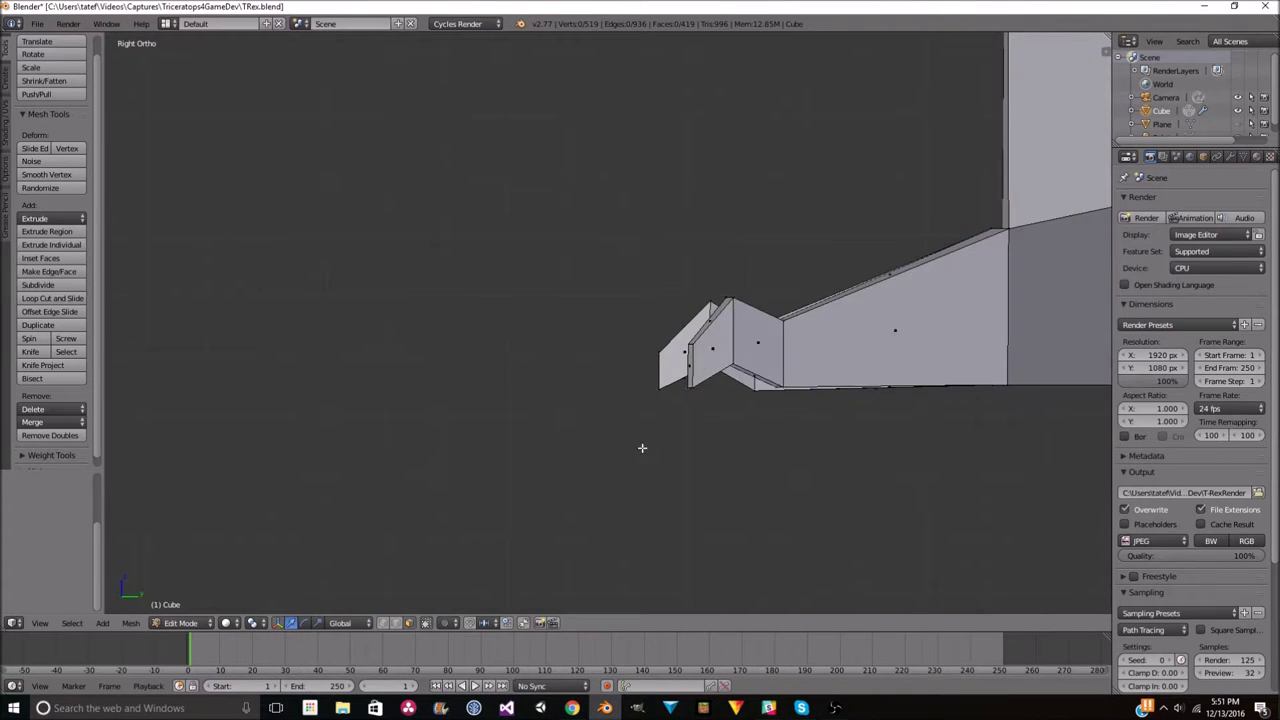
- Select the connected toe piece and scale its tips down to taper the claws
key(ctrl+l)
middle_drag(749, 483, 889, 274)
scroll(681, 367, up, 5)
scroll(681, 367, down, 4)
mouse_move(551, 380)
middle_down()
mouse_move(526, 226)
mouse_move(580, 300)
middle_up()
scroll(604, 410, up, 3)
scroll(604, 410, down, 3)
mouse_move(729, 406)
middle_down()
mouse_move(726, 462)
mouse_move(557, 528)
mouse_move(622, 500)
mouse_move(571, 557)
mouse_move(604, 514)
mouse_move(603, 471)
mouse_move(560, 430)
middle_up()
key(s)
click(712, 466)
- Reposition the toe-tip vertices and check the result in rendered, then solid, shading
right_click(622, 500)
click(626, 506)
scroll(560, 430, down, 3)
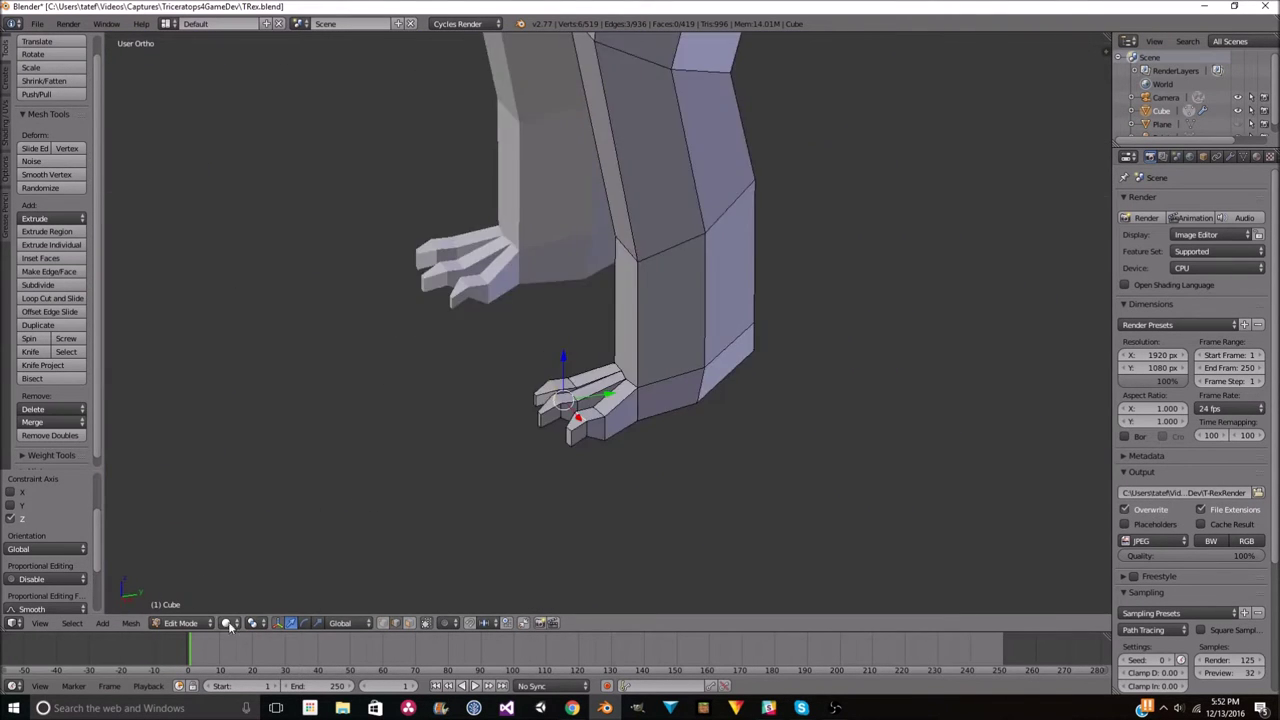
key(shift+z)
scroll(380, 380, down, 3)
click(245, 578)
scroll(600, 330, up, 5)
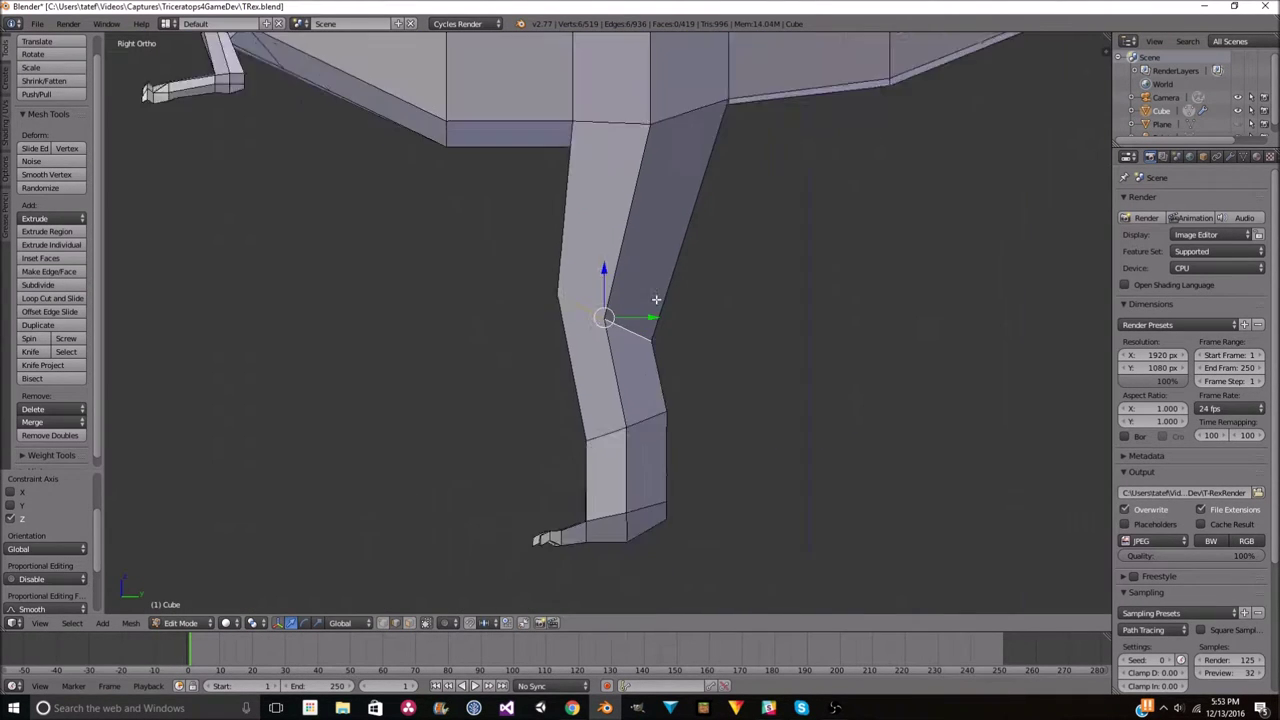
- Deselect, inspect the legs in wireframe, and return to Object Mode to view the whole dinosaur
key(a)
key(z)
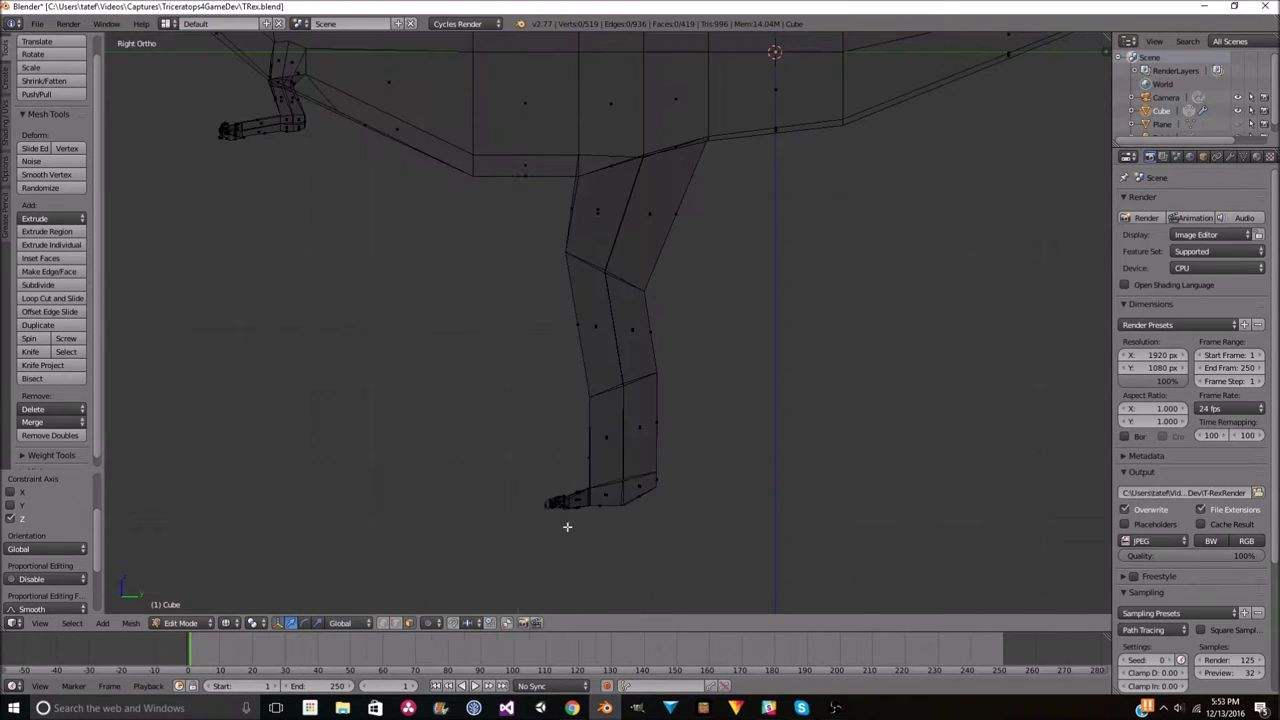
key(z)
scroll(844, 465, down, 3)
middle_drag(844, 465, 812, 339)
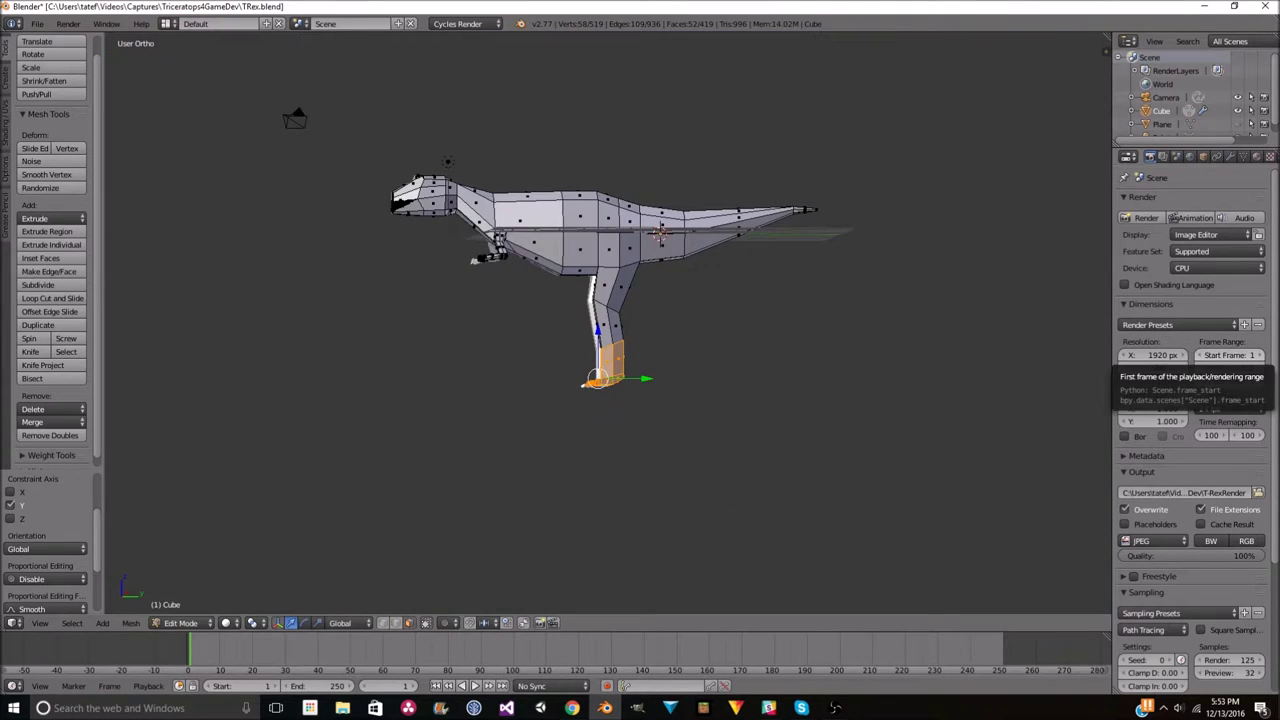
scroll(700, 397, up, 5)
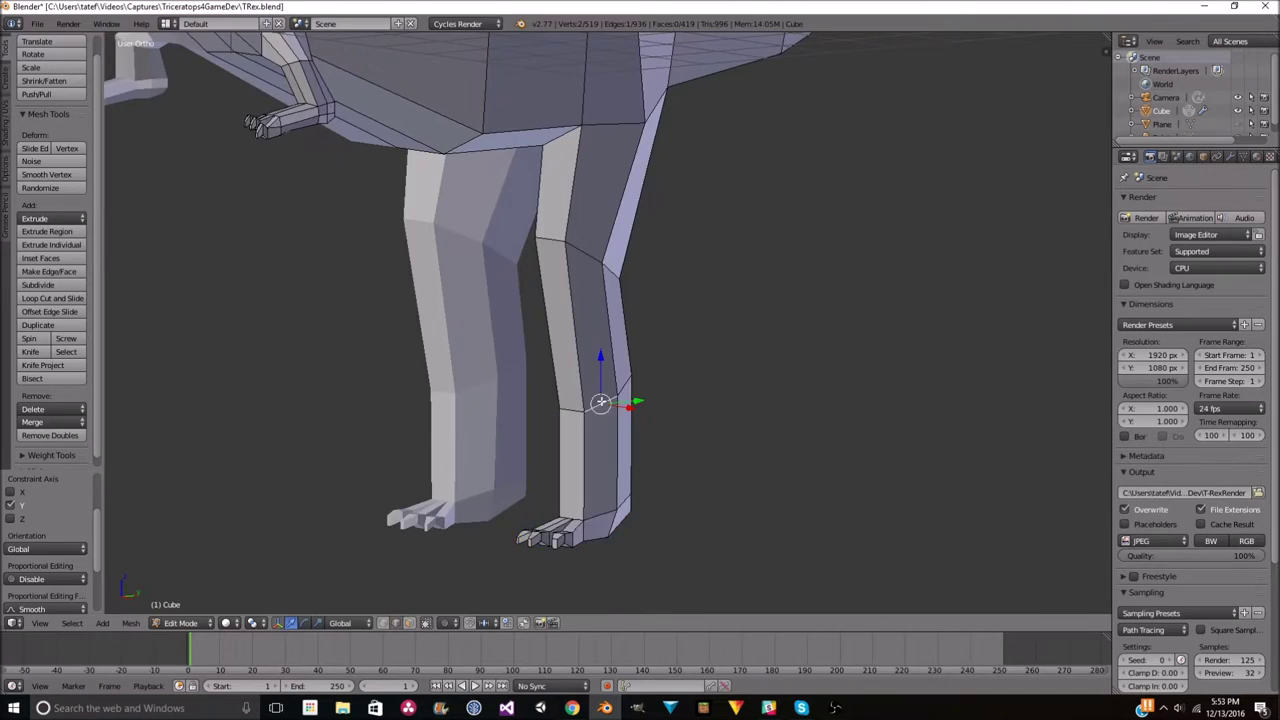
middle_drag(700, 397, 657, 400)
scroll(718, 276, up, 4)
key(Tab)
scroll(565, 312, down, 5)
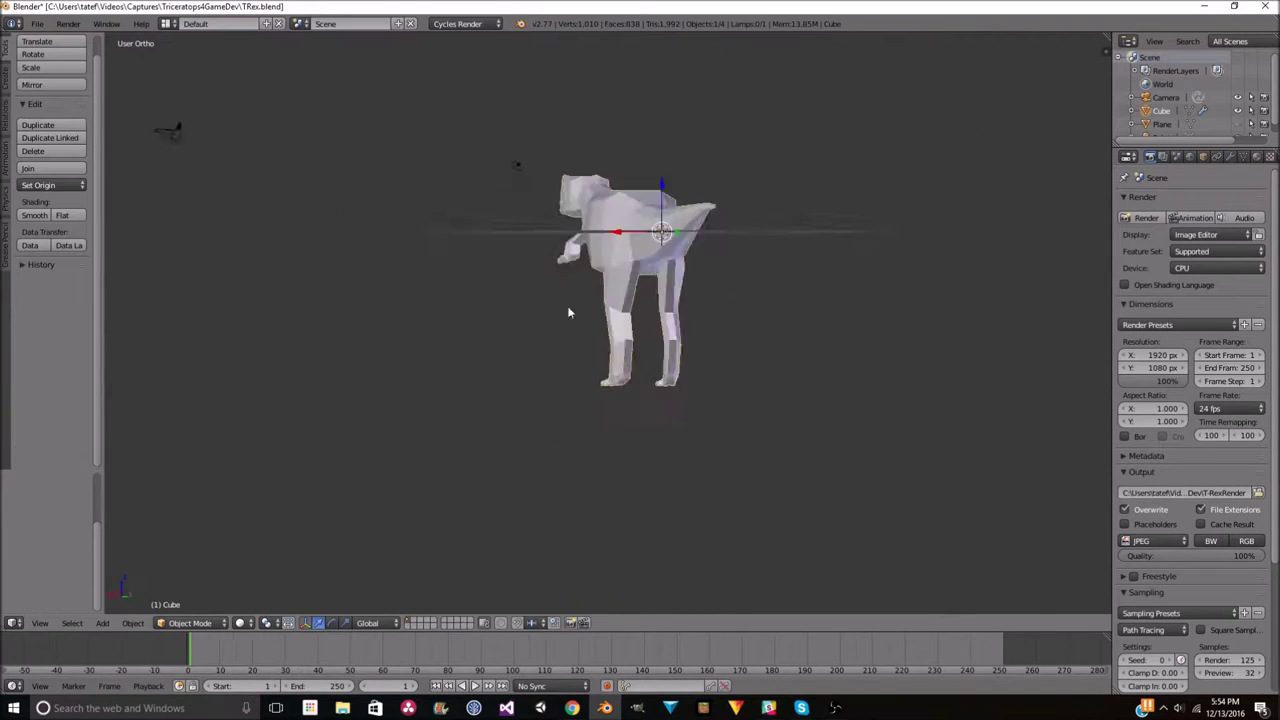
scroll(665, 316, up, 5)
- Preview the T-Rex in rendered shading, then return to solid shading
key(z)
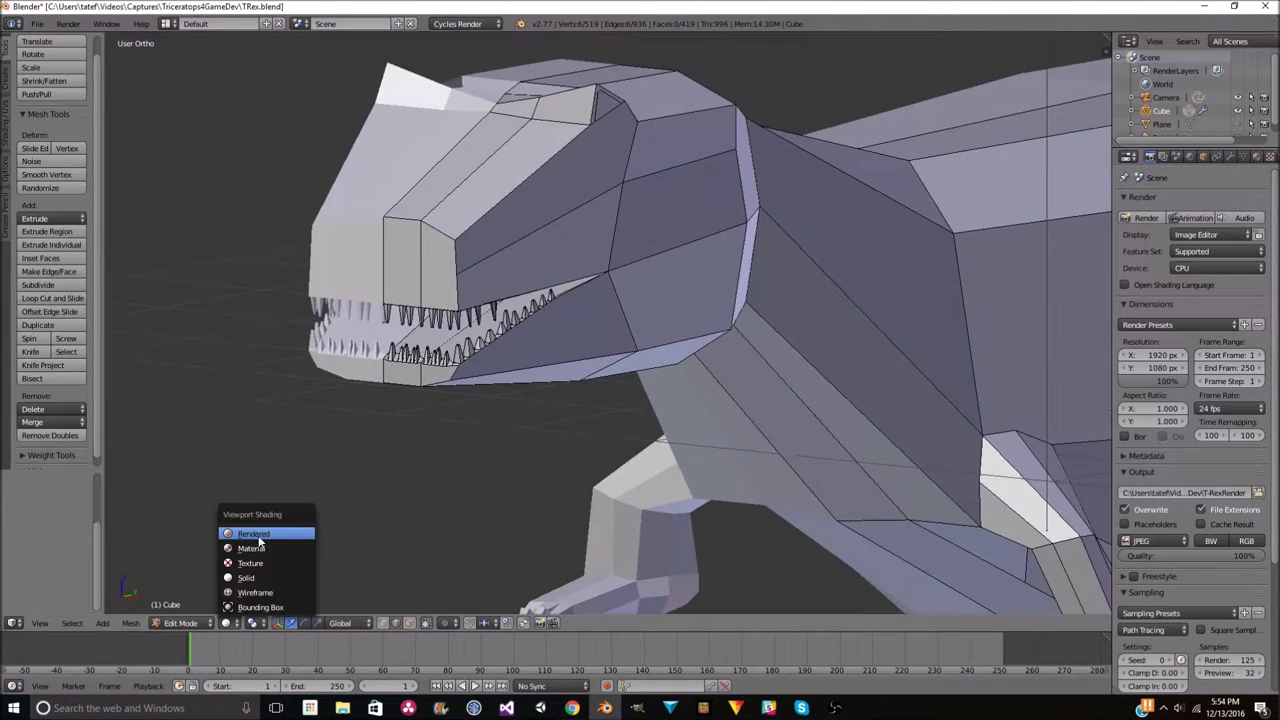
click(592, 428)
key(shift+z)
scroll(592, 428, down, 5)
scroll(700, 300, up, 6)
- Knife-cut a new edge across the snout from the front view and reposition its vertex
key(KP_1)
key(k)
click(836, 342)
click(443, 337)
key(Return)
middle_drag(443, 337, 711, 342)
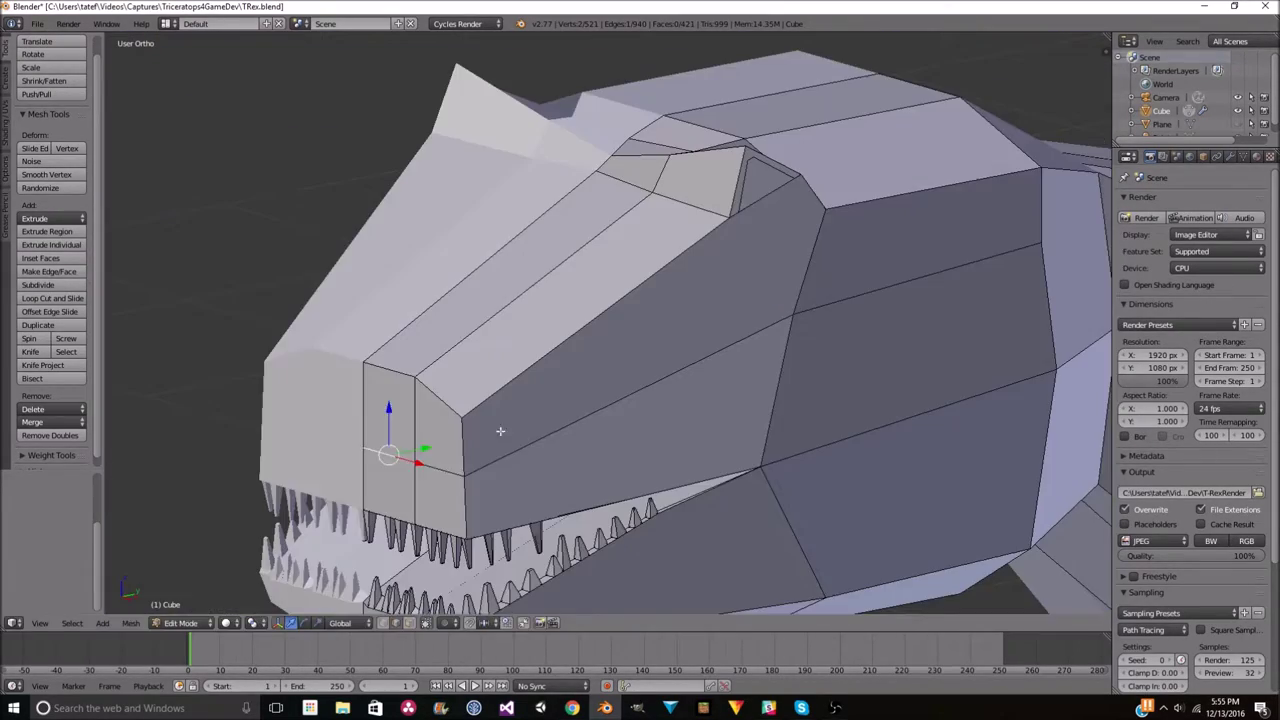
click(409, 456)
scroll(409, 456, down, 4)
middle_drag(617, 443, 467, 403)
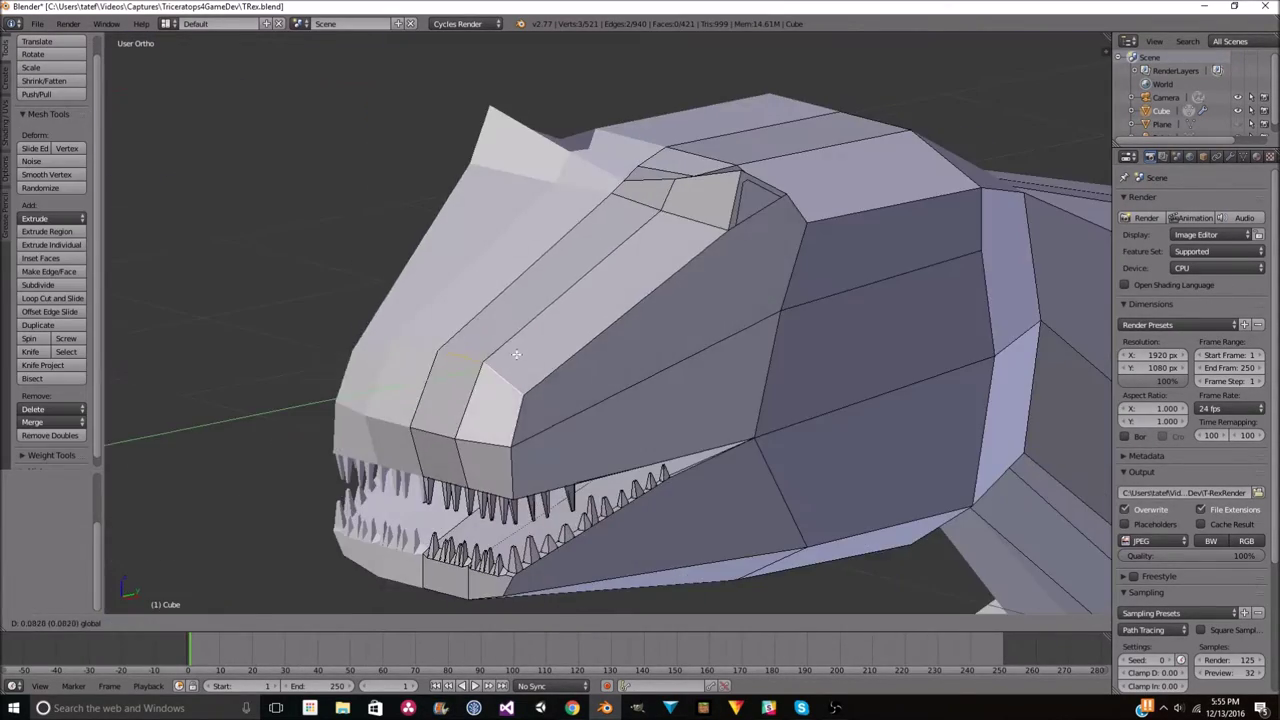
scroll(467, 403, up, 5)
- Knife-cut new edges into the jaw from the front view
key(KP_1)
scroll(934, 337, up, 2)
key(k)
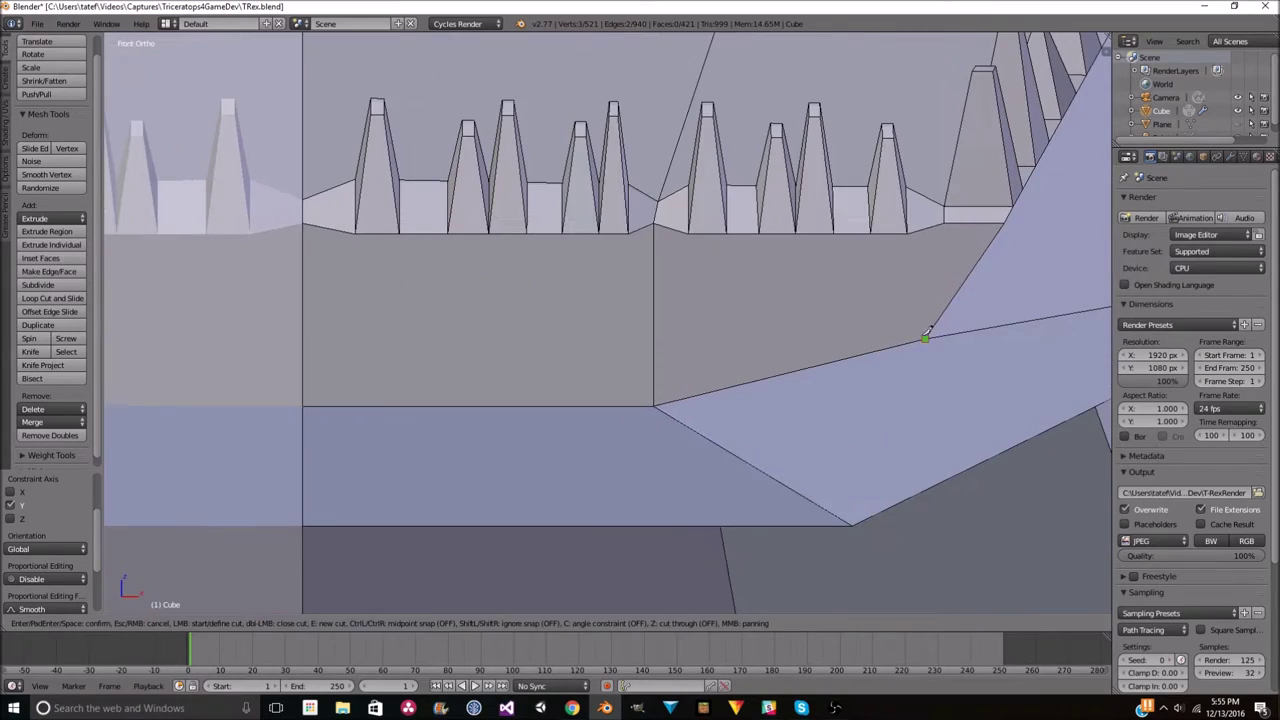
click(305, 337)
key(Return)
mouse_move(305, 337)
middle_down()
mouse_move(500, 343)
mouse_move(420, 380)
middle_up()
scroll(500, 343, down, 3)
scroll(549, 320, up, 3)
scroll(549, 320, up, 4)
- Knife-cut a new edge across the side of the snout
key(k)
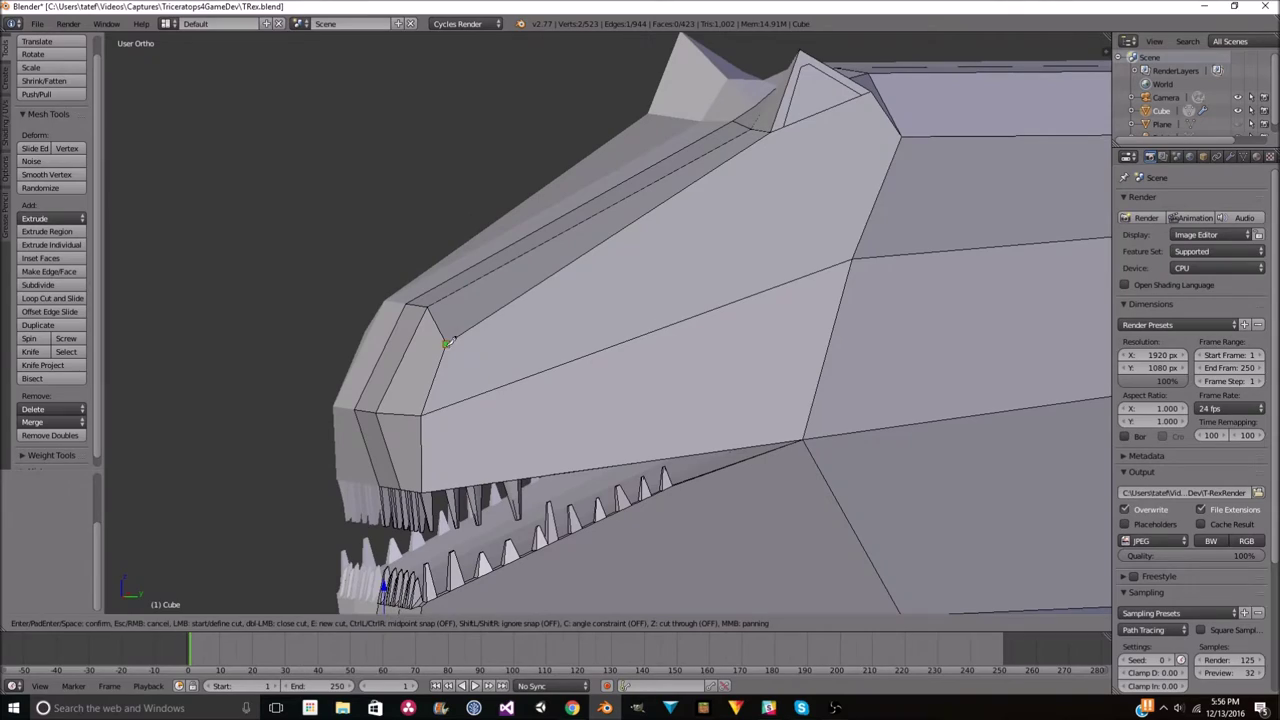
click(847, 249)
key(Return)
middle_drag(847, 249, 708, 314)
scroll(680, 350, up, 3)
middle_drag(657, 386, 576, 354)
mouse_move(663, 368)
middle_down()
mouse_move(749, 386)
mouse_move(811, 286)
mouse_move(509, 349)
mouse_move(480, 420)
mouse_move(482, 462)
middle_up()
scroll(509, 349, down, 3)
scroll(552, 333, up, 3)
scroll(482, 462, down, 3)
- Toggle between Object and Edit Mode to check the head shape from the front
key(Tab)
scroll(482, 462, up, 3)
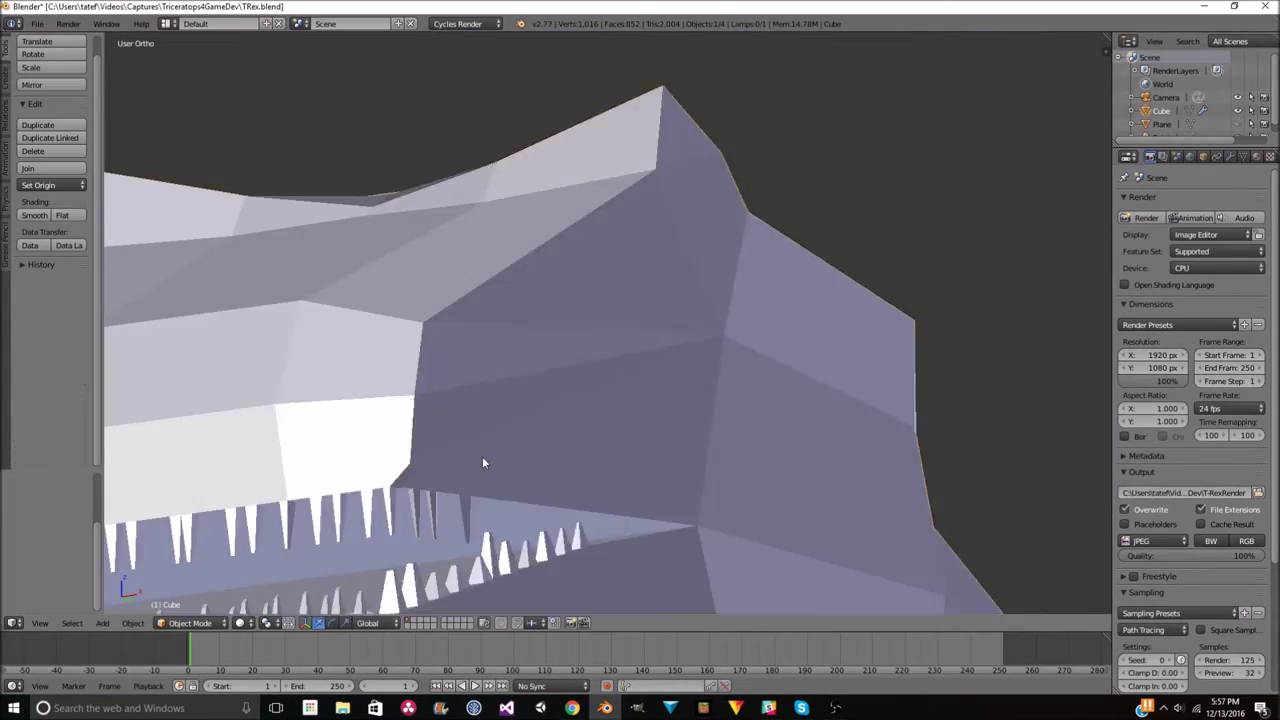
scroll(482, 463, down, 3)
key(Tab)
scroll(549, 462, up, 4)
key(Tab)
middle_drag(549, 462, 640, 366)
scroll(640, 366, down, 4)
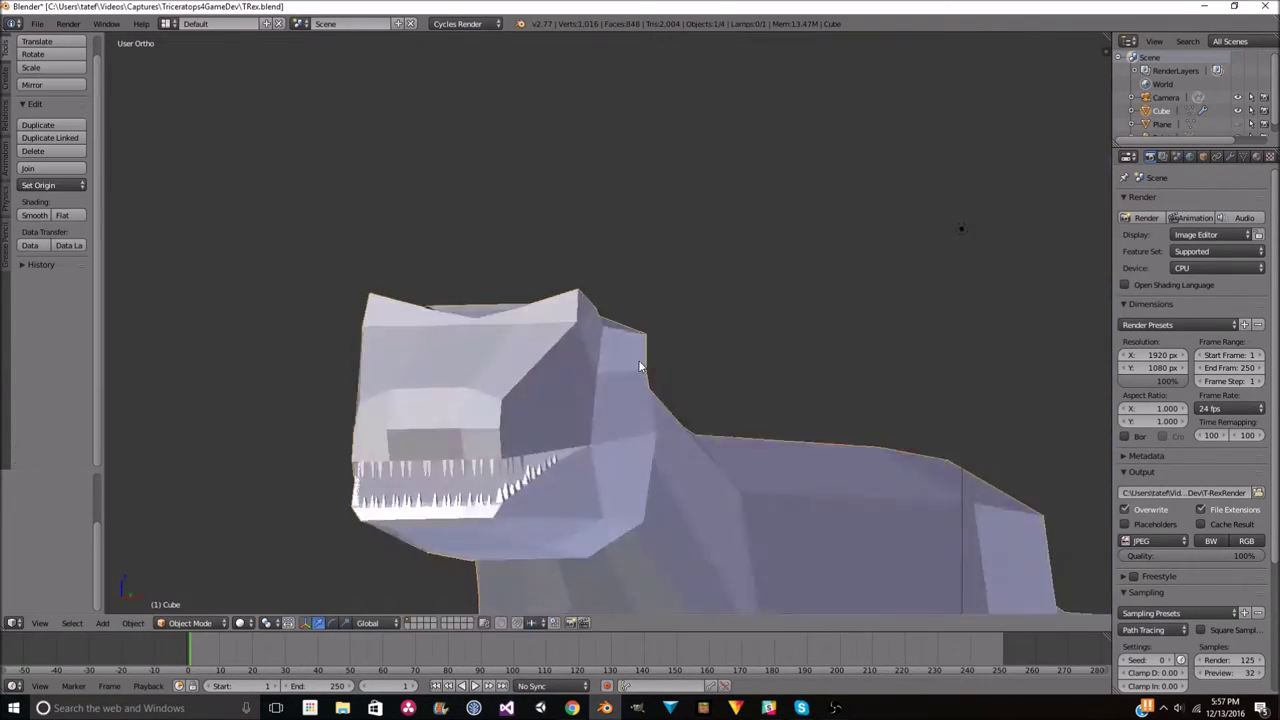
key(Tab)
scroll(640, 366, up, 4)
- Knife-cut new edges across the top of the head
key(k)
key(Tab)
scroll(620, 303, down, 4)
mouse_move(586, 281)
middle_down()
mouse_move(723, 289)
mouse_move(690, 283)
middle_up()
key(Tab)
scroll(690, 283, up, 4)
mouse_move(558, 153)
middle_down()
mouse_move(640, 220)
mouse_move(577, 332)
middle_up()
scroll(577, 332, up, 3)
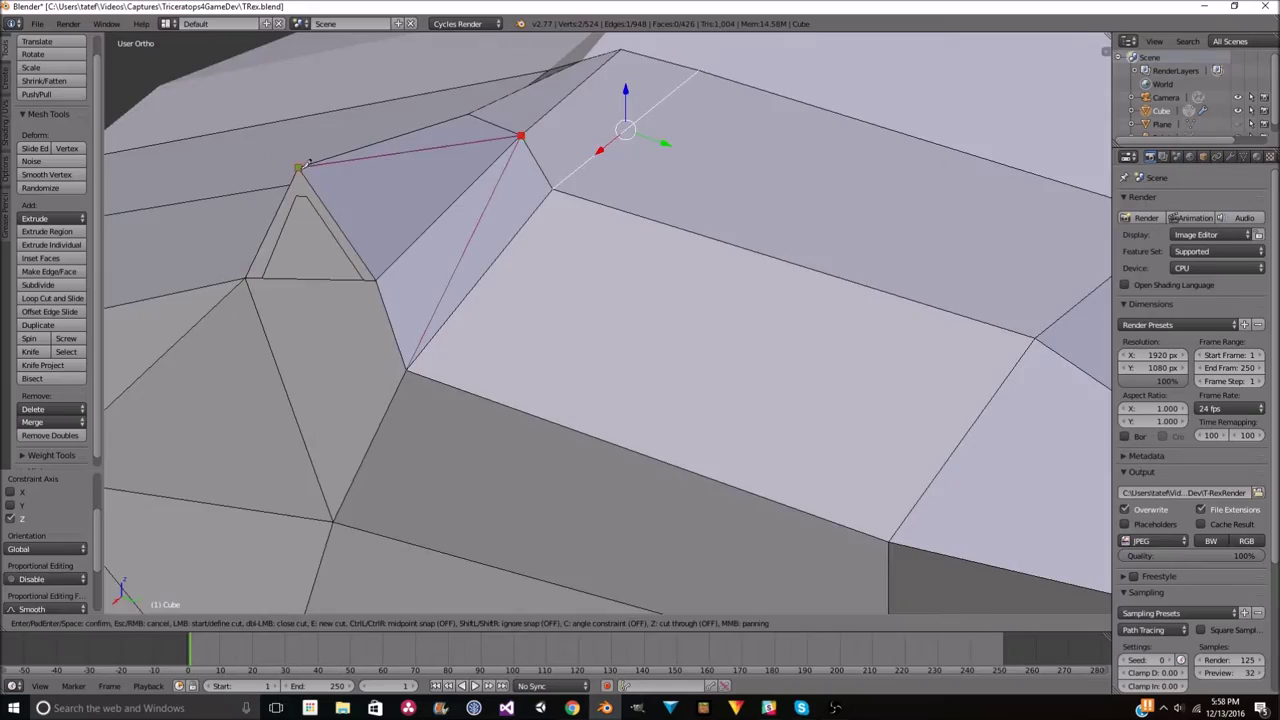
key(Return)
scroll(310, 162, down, 3)
middle_drag(310, 162, 323, 545)
- Raise the small triangular face on top of the head along Z, joining vertices around it
key(g)
key(z)
click(486, 200)
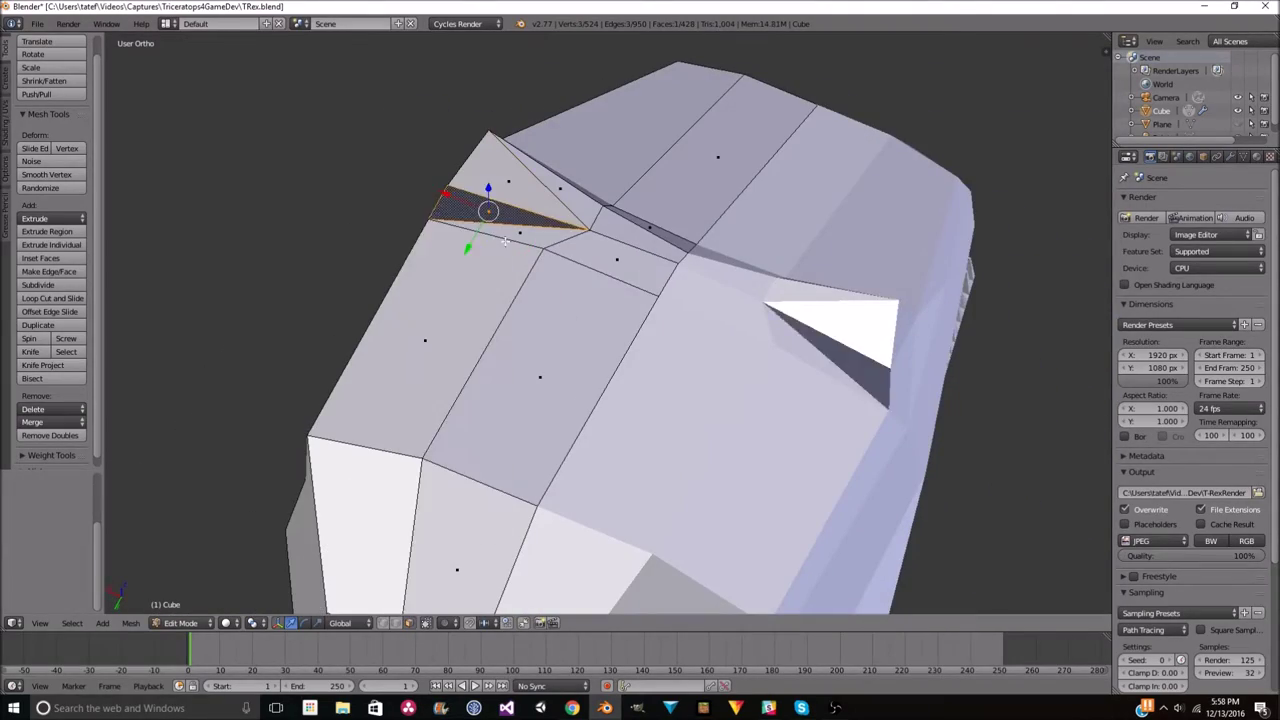
middle_drag(486, 200, 586, 200)
scroll(571, 223, up, 2)
key(j)
scroll(674, 205, down, 2)
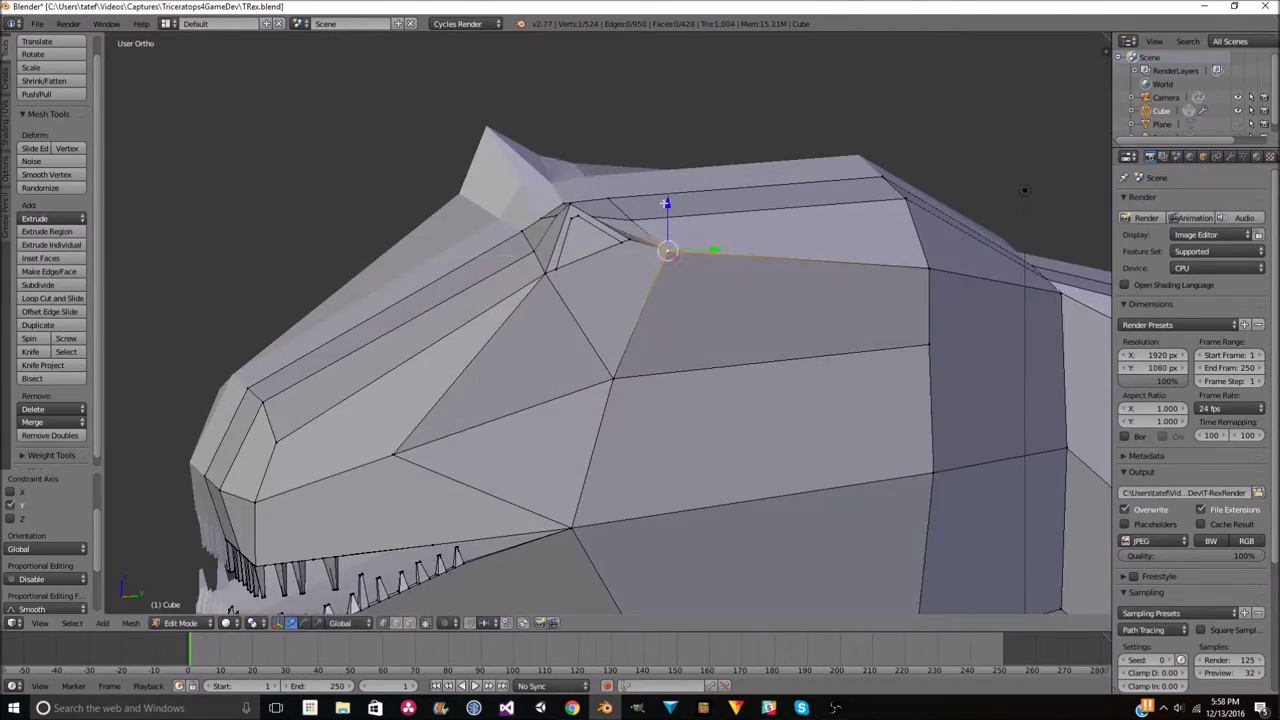
middle_drag(674, 205, 641, 283)
scroll(641, 283, up, 3)
scroll(641, 283, down, 2)
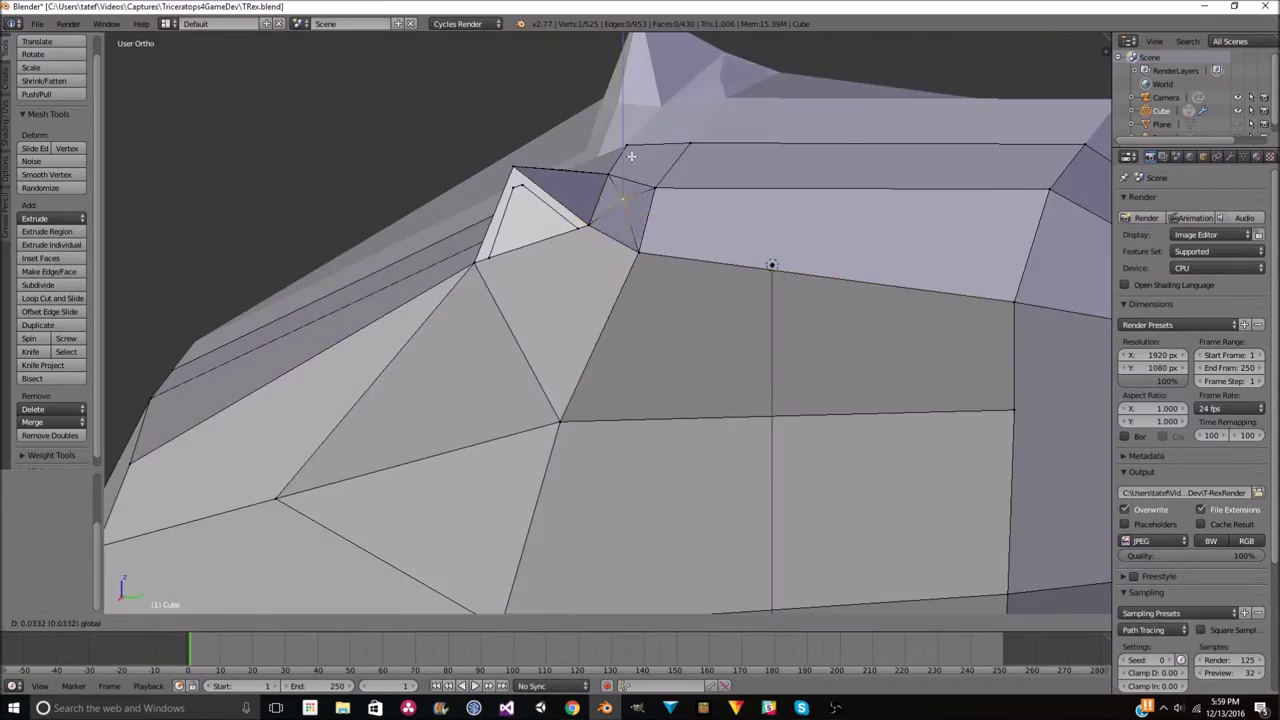
middle_drag(771, 266, 414, 320)
- Check the new head ridge in rendered shading, then return to solid editing
key(Tab)
key(shift+z)
key(Tab)
key(shift+z)
middle_drag(669, 427, 700, 380)
scroll(700, 380, up, 2)
scroll(739, 340, down, 3)
- Preview the whole T-Rex rendered, then start moving the leg vertices vertically
key(Tab)
mouse_move(739, 340)
middle_down()
mouse_move(700, 400)
mouse_move(769, 457)
middle_up()
scroll(769, 457, down, 2)
key(shift+z)
key(Tab)
key(shift+z)
scroll(740, 398, up, 5)
scroll(623, 246, up, 3)
key(g)
key(z)
scroll(736, 307, down, 8)
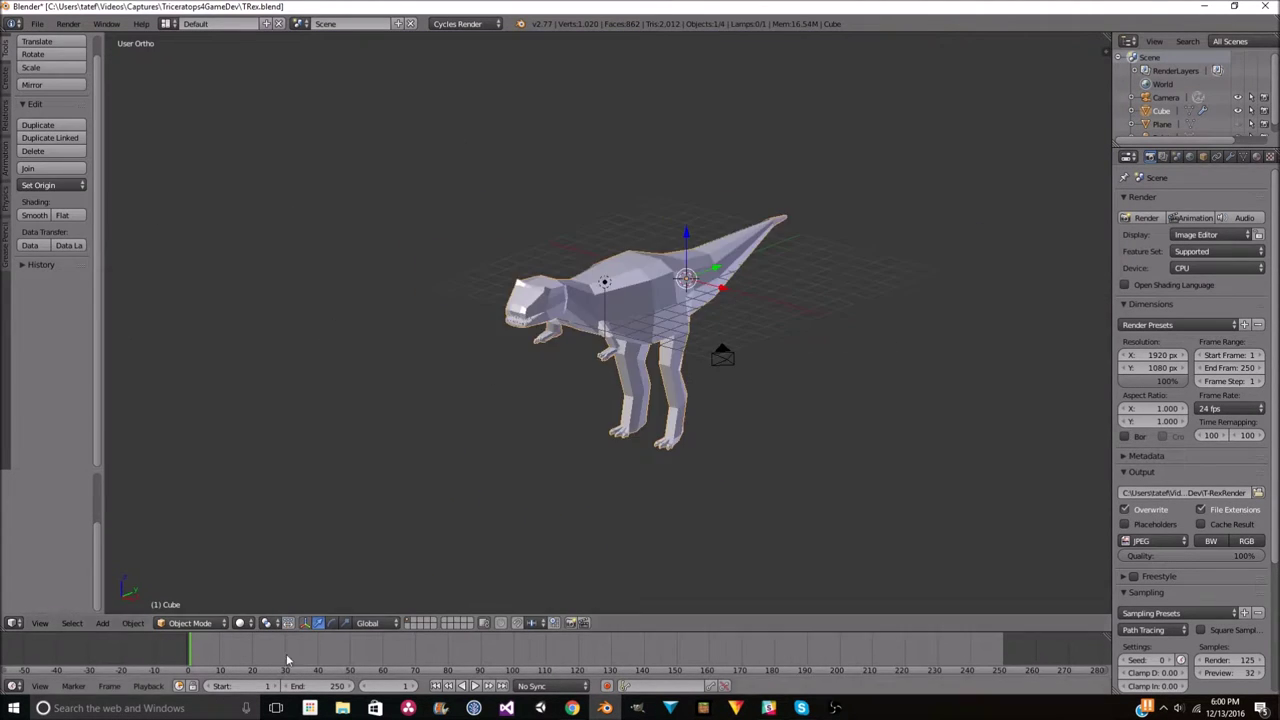
- Inspect the T-Rex from behind in rendered shading, then return to solid
key(shift+z)
middle_drag(300, 450, 229, 297)
scroll(617, 369, up, 5)
scroll(533, 460, down, 5)
key(shift+z)
- In Right Ortho view, raise the selected leg vertices vertically
key(KP_3)
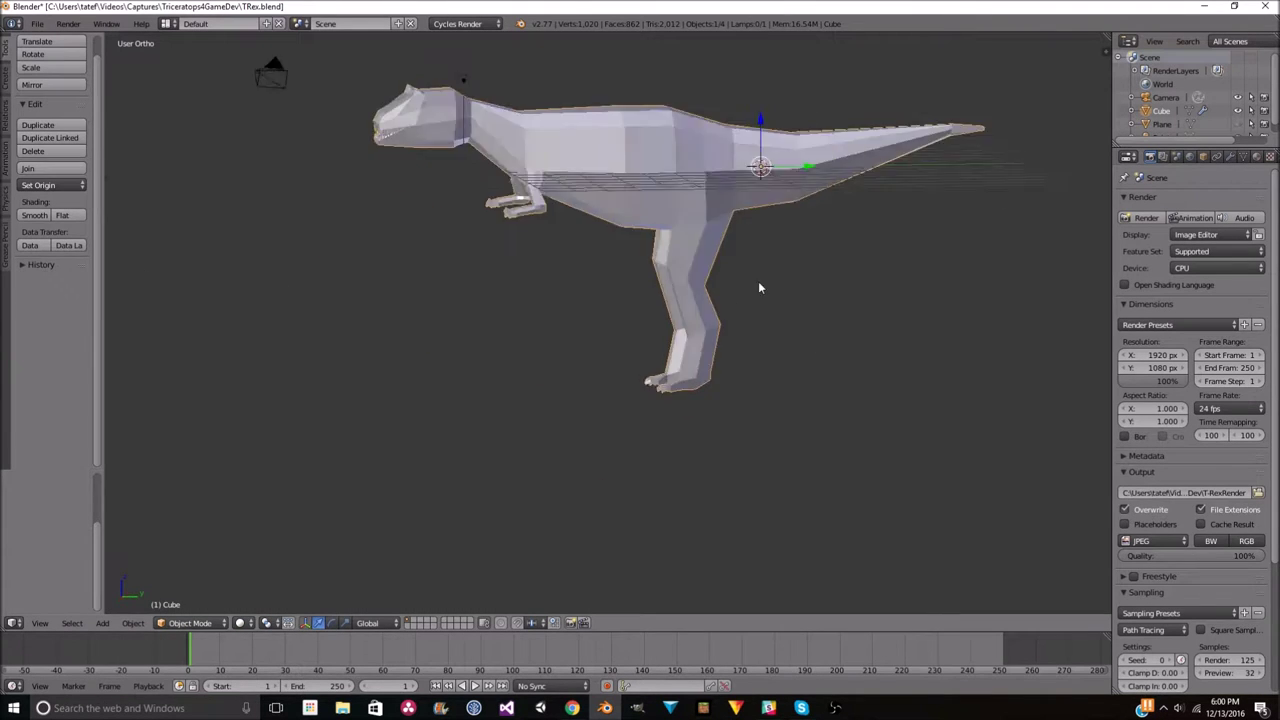
key(Tab)
scroll(723, 300, up, 4)
key(z)
key(b)
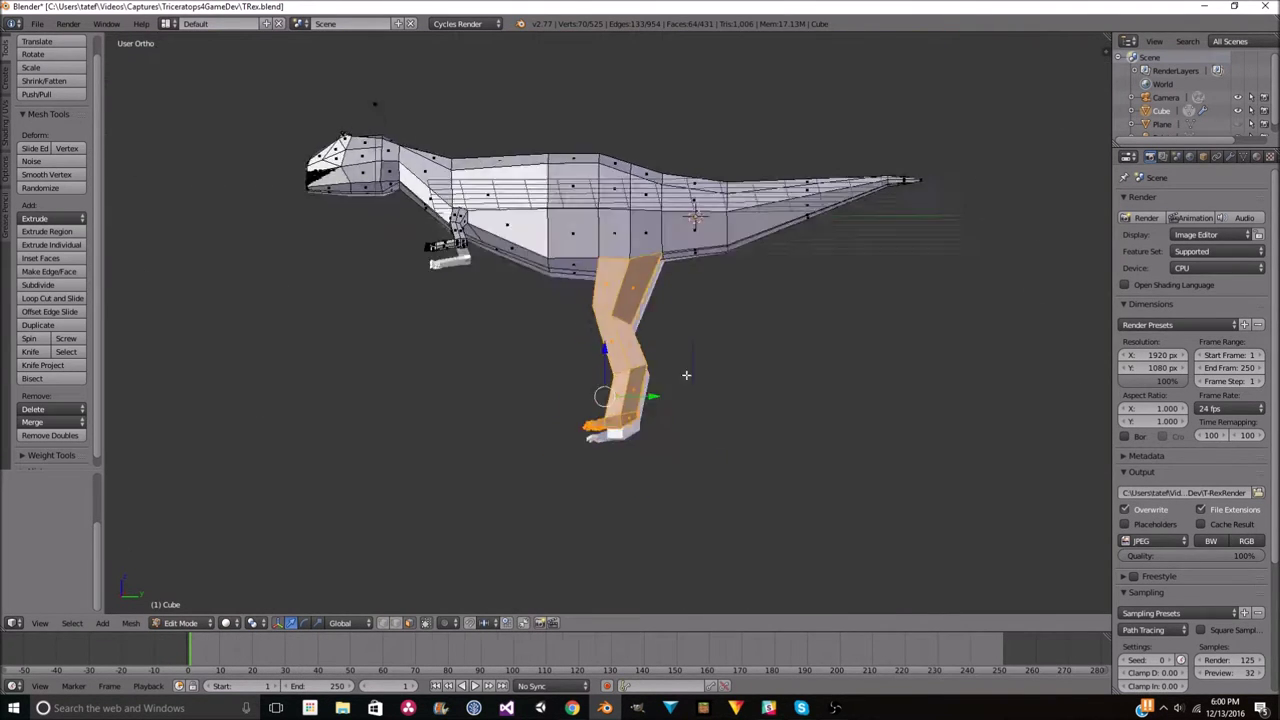
key(KP_3)
scroll(692, 390, up, 4)
click(705, 498)
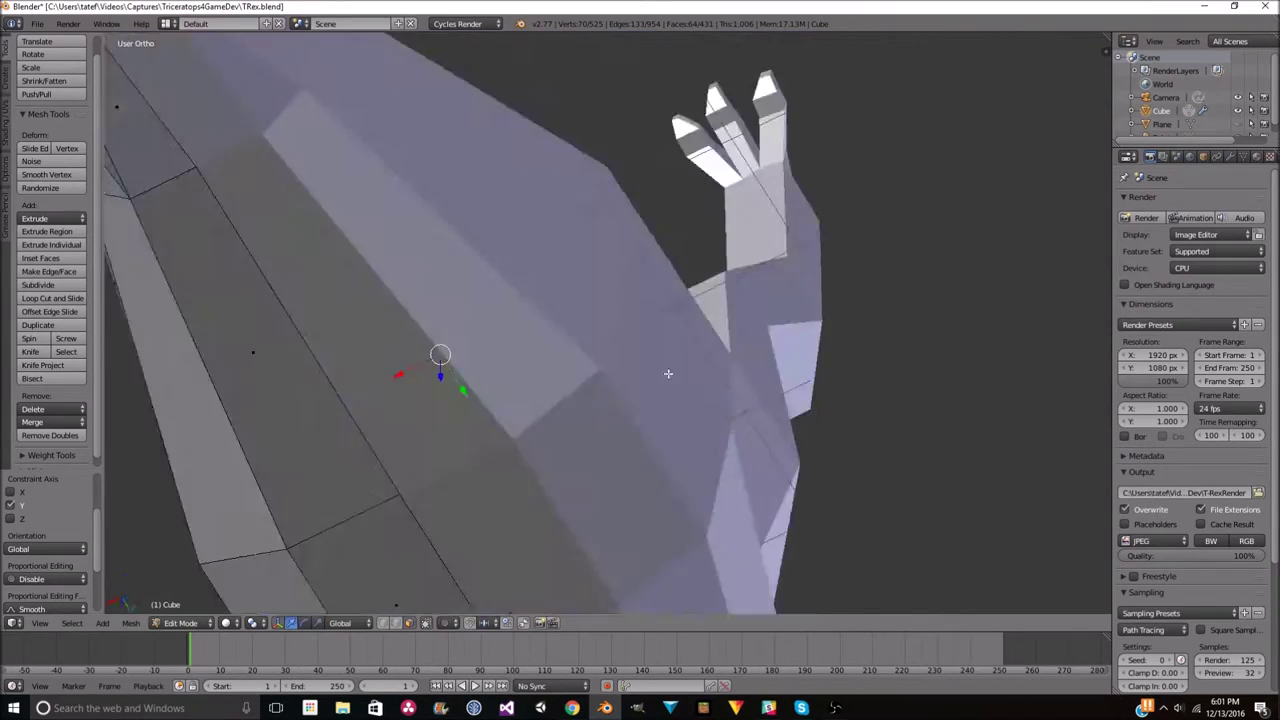
middle_drag(705, 498, 687, 347)
scroll(687, 347, down, 5)
scroll(687, 347, up, 5)
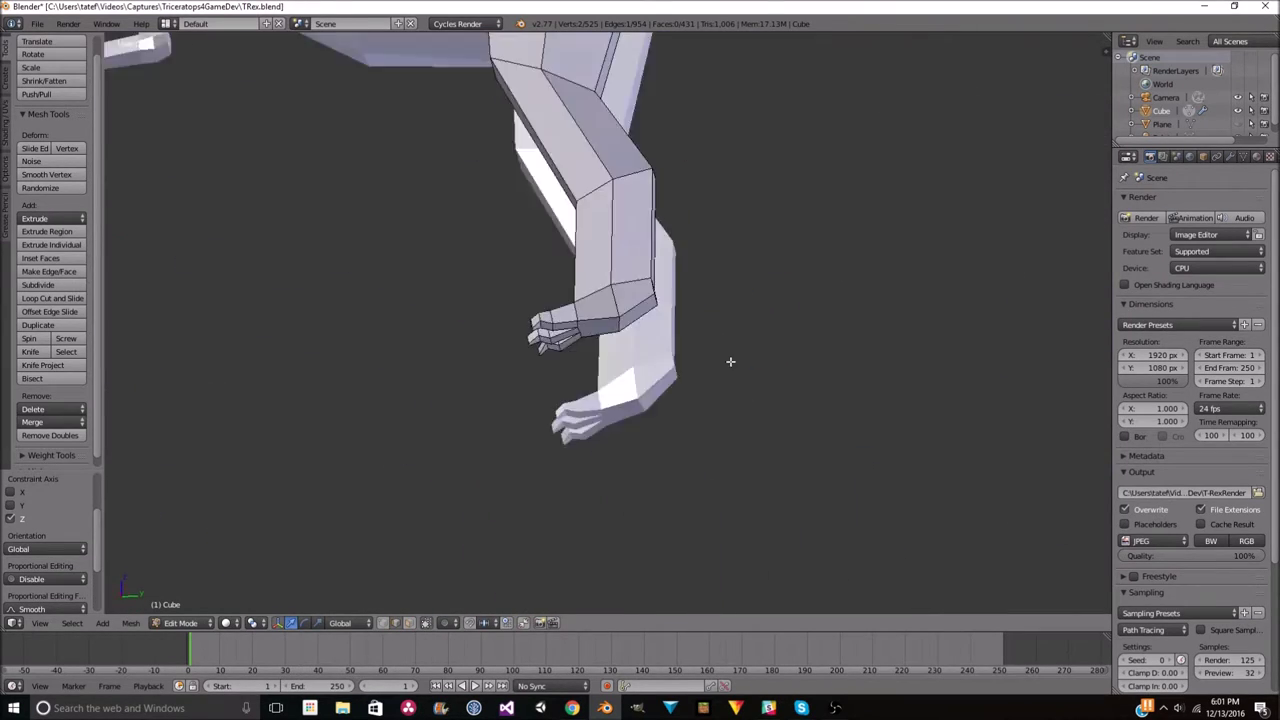
- Circle-select the foot-tip faces in X-ray, then move them along X, angle and rescale them
key(KP_3)
key(z)
key(c)
drag(471, 444, 497, 440)
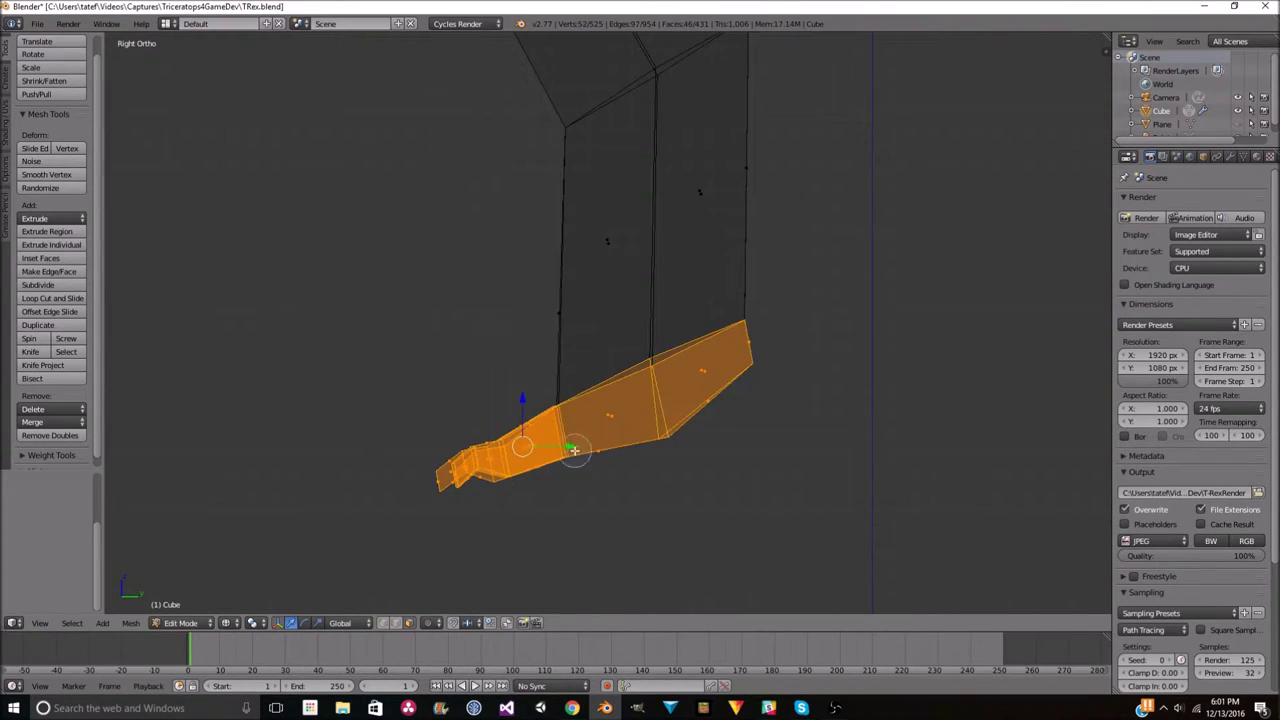
key(Escape)
key(z)
key(g)
key(x)
click(637, 408)
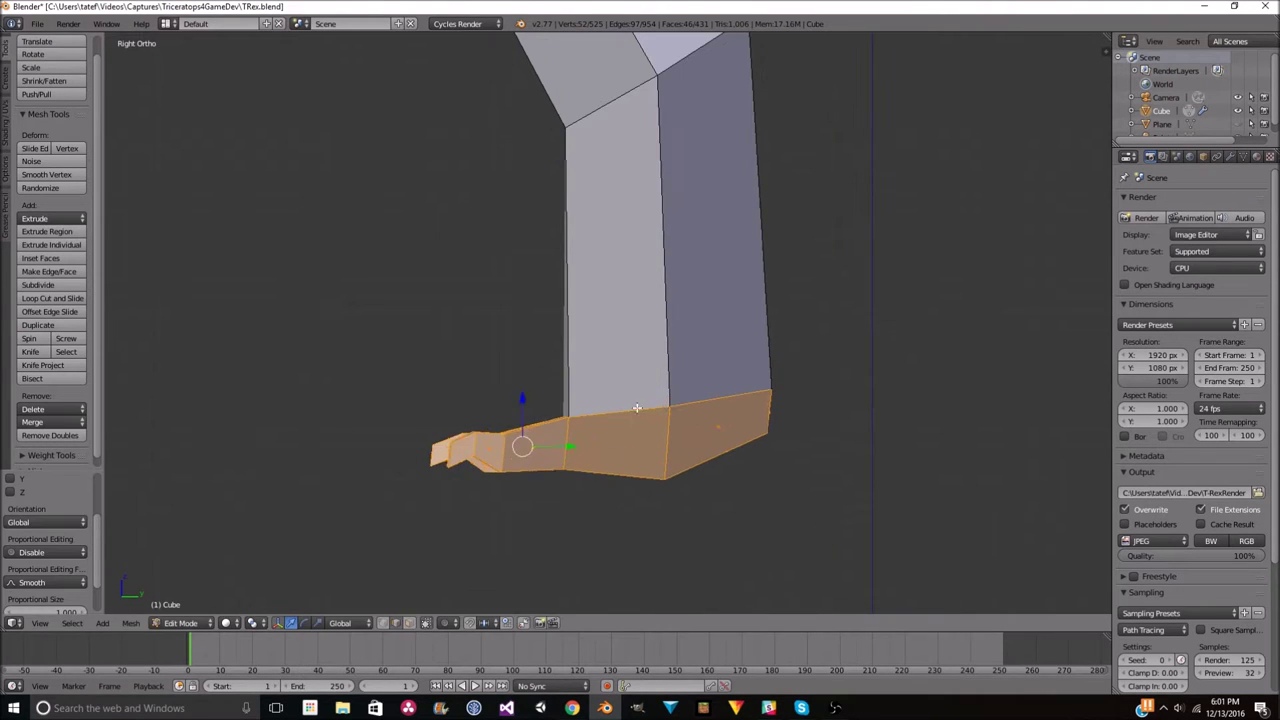
click(775, 366)
- Snap a foot vertex to the 3D cursor, adjust scale and position, then exit Edit Mode
mouse_move(775, 366)
middle_down()
mouse_move(415, 622)
mouse_move(555, 407)
middle_up()
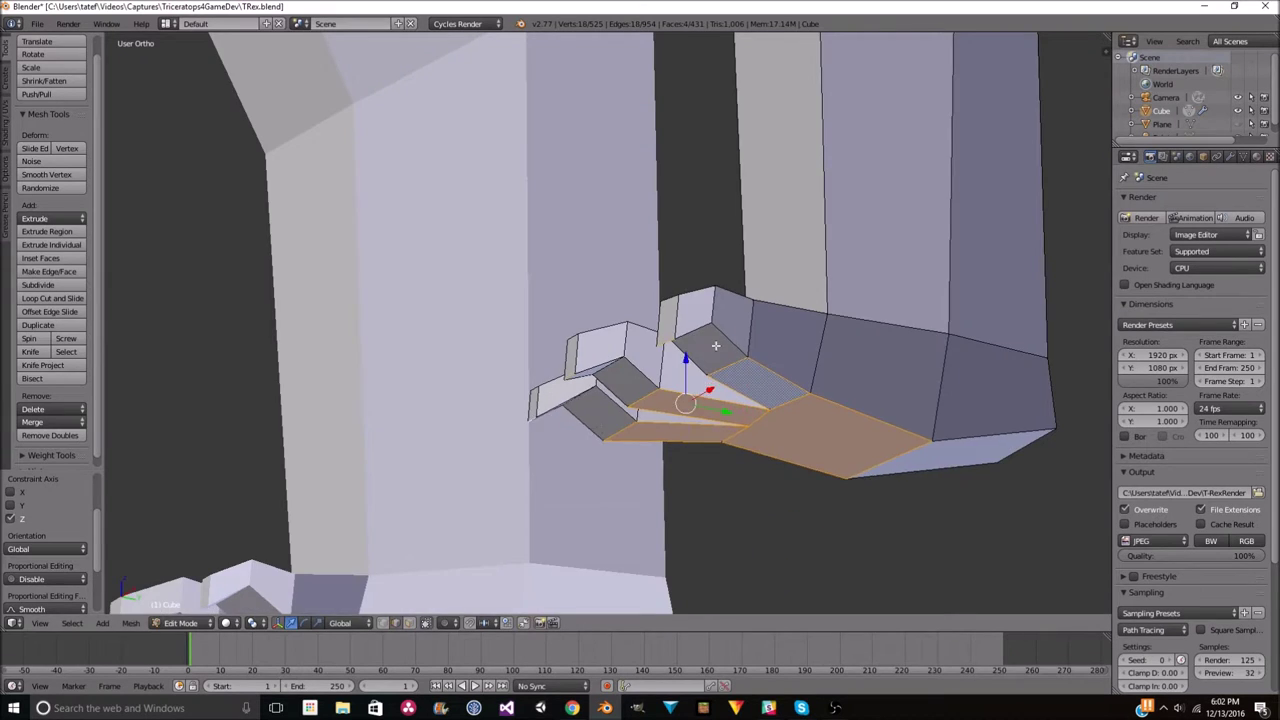
mouse_move(716, 345)
middle_down()
mouse_move(577, 471)
mouse_move(506, 502)
middle_up()
click(636, 471)
click(446, 460)
middle_drag(446, 460, 738, 455)
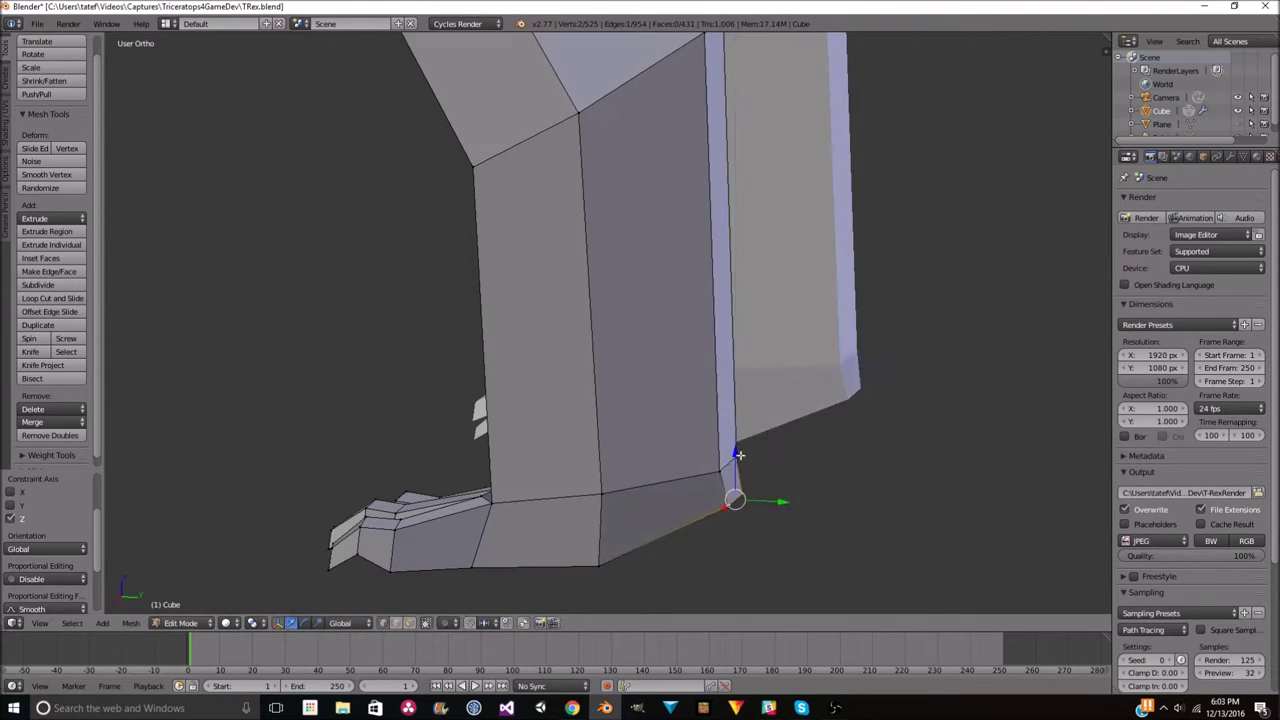
click(769, 520)
middle_drag(769, 520, 627, 461)
scroll(627, 461, down, 3)
key(Tab)
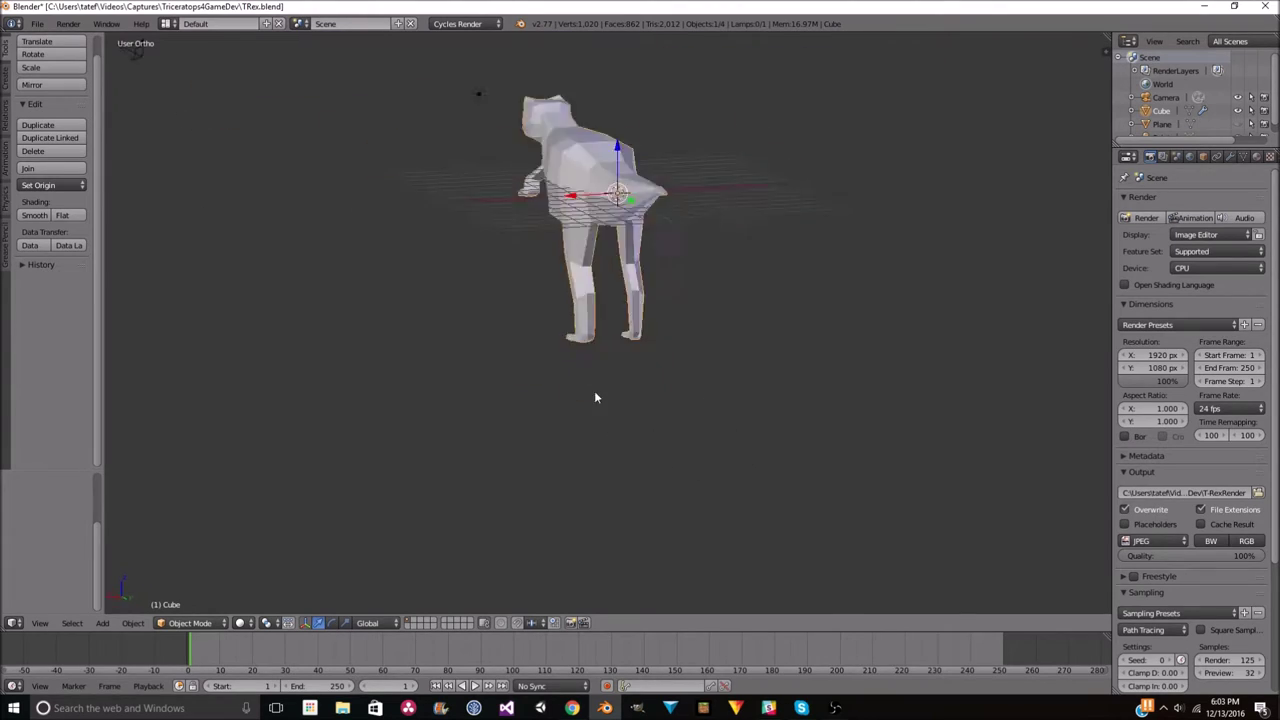
- In Edit Mode, select the loop of faces around the T-Rex's toes
middle_drag(660, 399, 937, 524)
scroll(937, 524, up, 4)
mouse_move(481, 196)
middle_down()
mouse_move(723, 356)
mouse_move(742, 338)
mouse_move(817, 401)
middle_up()
key(Tab)
scroll(742, 338, up, 4)
scroll(817, 401, up, 4)
right_click(694, 400)
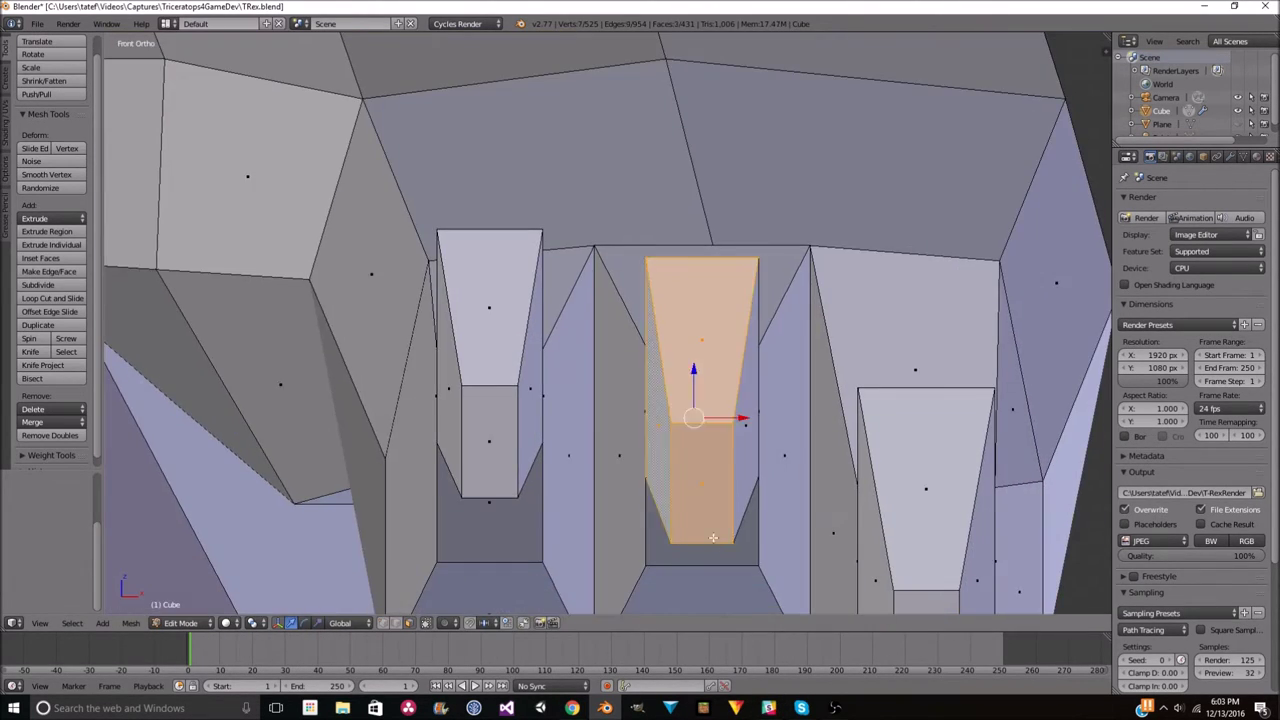
scroll(694, 400, down, 4)
middle_drag(694, 400, 763, 423)
scroll(763, 423, up, 2)
scroll(697, 580, down, 3)
mouse_move(697, 580)
middle_down()
mouse_move(632, 539)
mouse_move(721, 378)
middle_up()
scroll(632, 539, up, 3)
scroll(632, 539, down, 3)
scroll(721, 378, down, 1)
scroll(721, 378, down, 5)
middle_drag(663, 349, 757, 303)
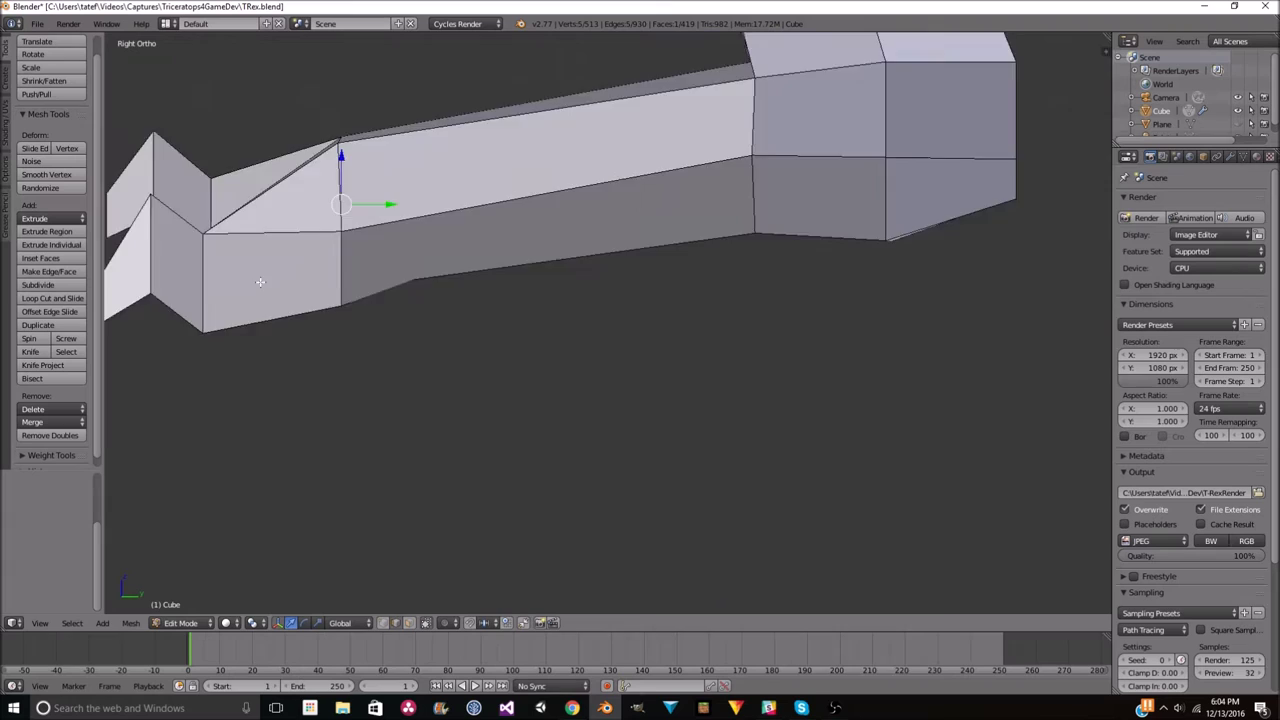
key(z)
alt+right_click(547, 290)
key(z)
middle_drag(547, 290, 700, 270)
- Scale the toe faces along X to slim the toes
key(s)
key(x)
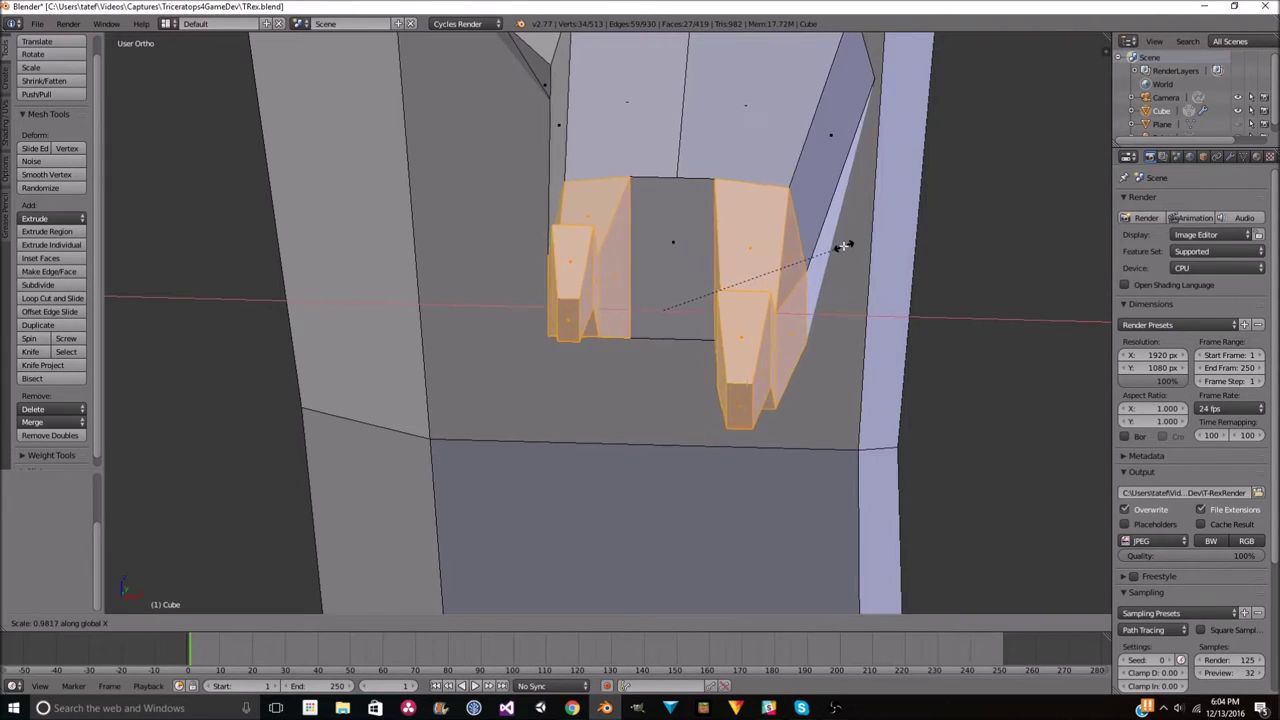
click(860, 246)
middle_drag(860, 246, 735, 228)
scroll(735, 228, up, 2)
key(s)
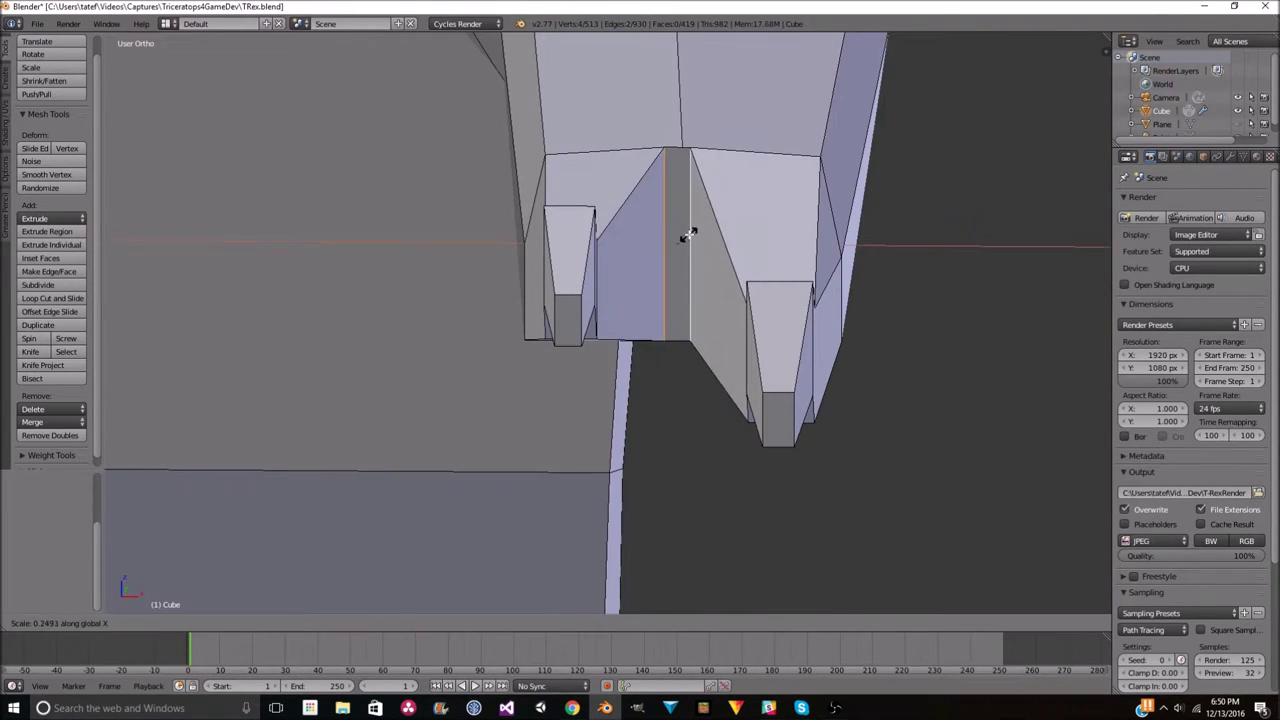
click(689, 234)
scroll(689, 234, down, 4)
key(Tab)
middle_drag(700, 250, 759, 274)
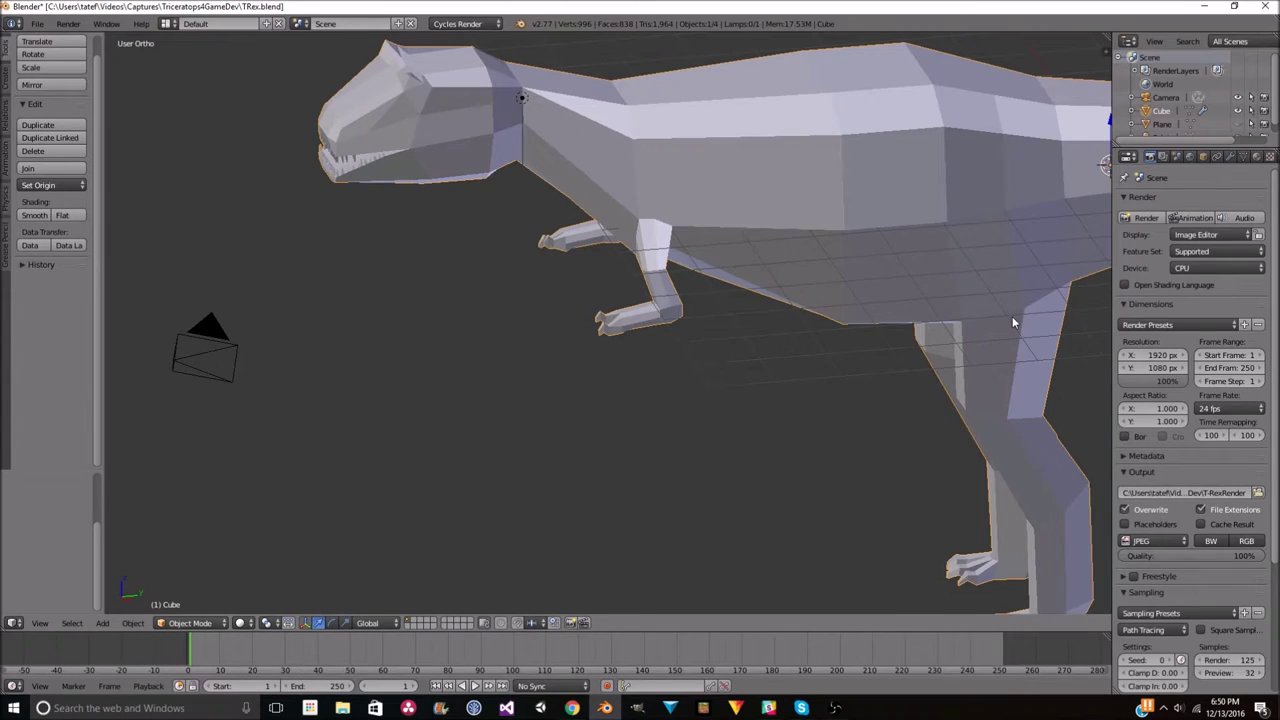
- Frame the foot in right side view with see-through shading
key(Tab)
middle_drag(1012, 316, 793, 425)
scroll(793, 425, up, 5)
middle_drag(580, 224, 726, 334)
scroll(726, 334, up, 3)
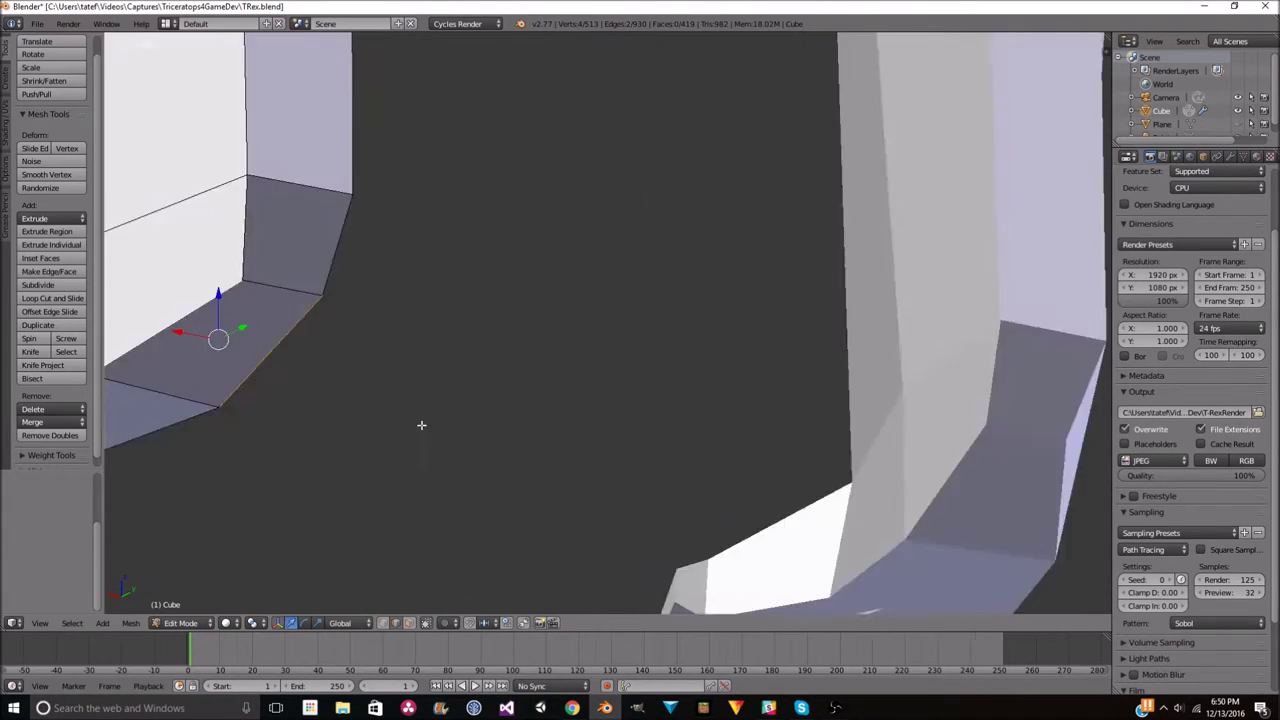
key(KP_3)
key(z)
key(z)
middle_drag(633, 358, 655, 107)
- Move the selected toe faces vertically along Z
key(g)
key(z)
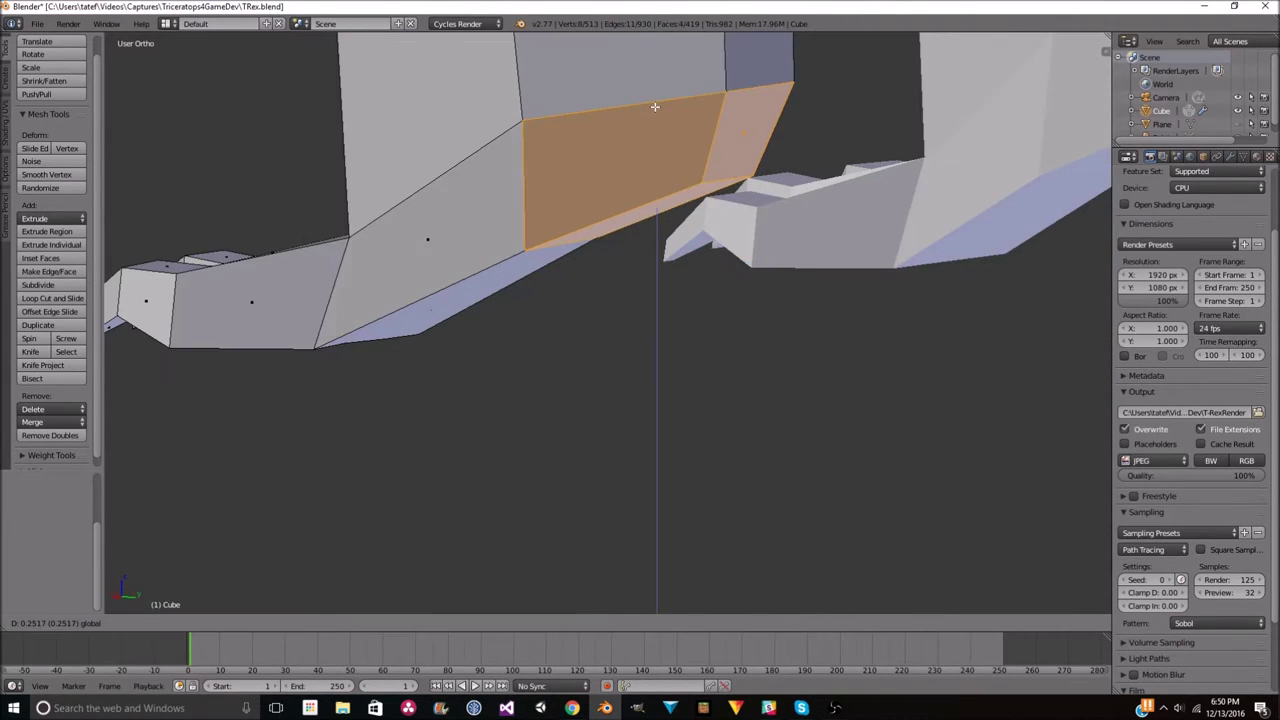
scroll(656, 105, down, 3)
middle_drag(408, 334, 405, 200)
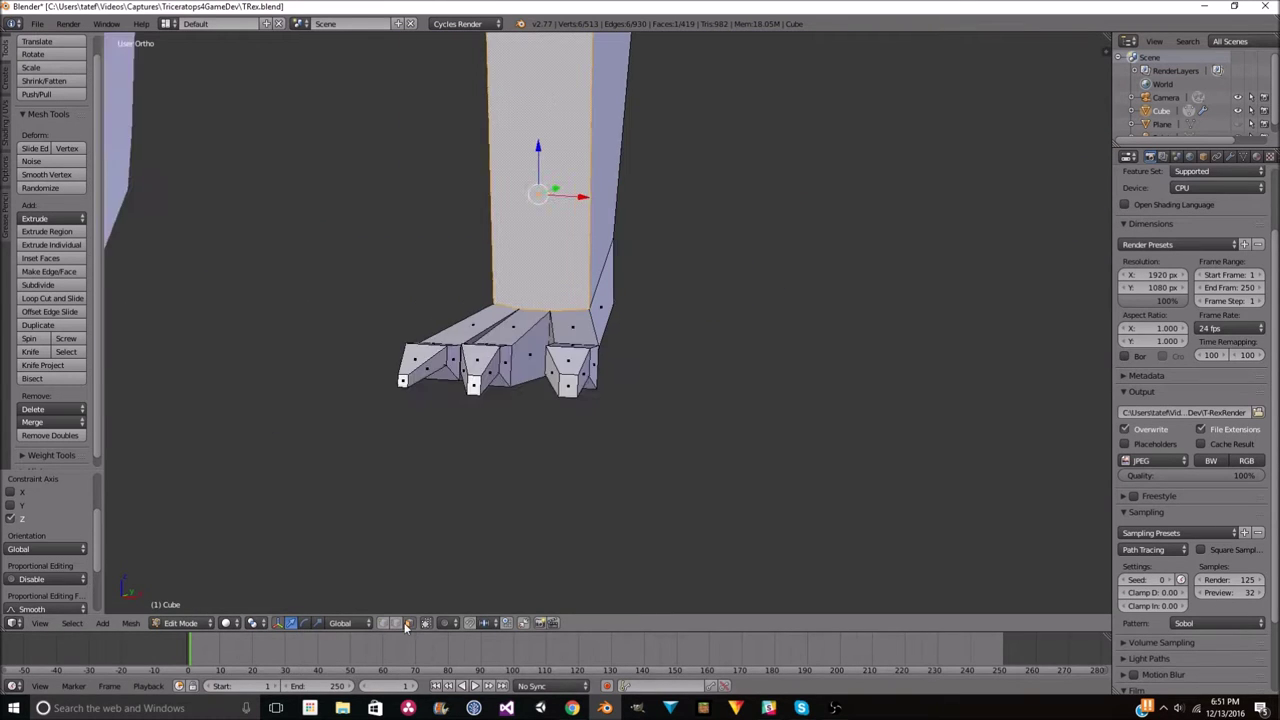
scroll(405, 200, up, 3)
scroll(405, 37, up, 2)
key(g)
key(z)
click(405, 37)
scroll(677, 274, down, 3)
scroll(560, 134, up, 3)
mouse_move(677, 274)
middle_down()
mouse_move(560, 134)
mouse_move(560, 200)
middle_up()
scroll(560, 218, up, 2)
- Knife-cut a vertical line down the front of the leg in Front Ortho view
key(KP_1)
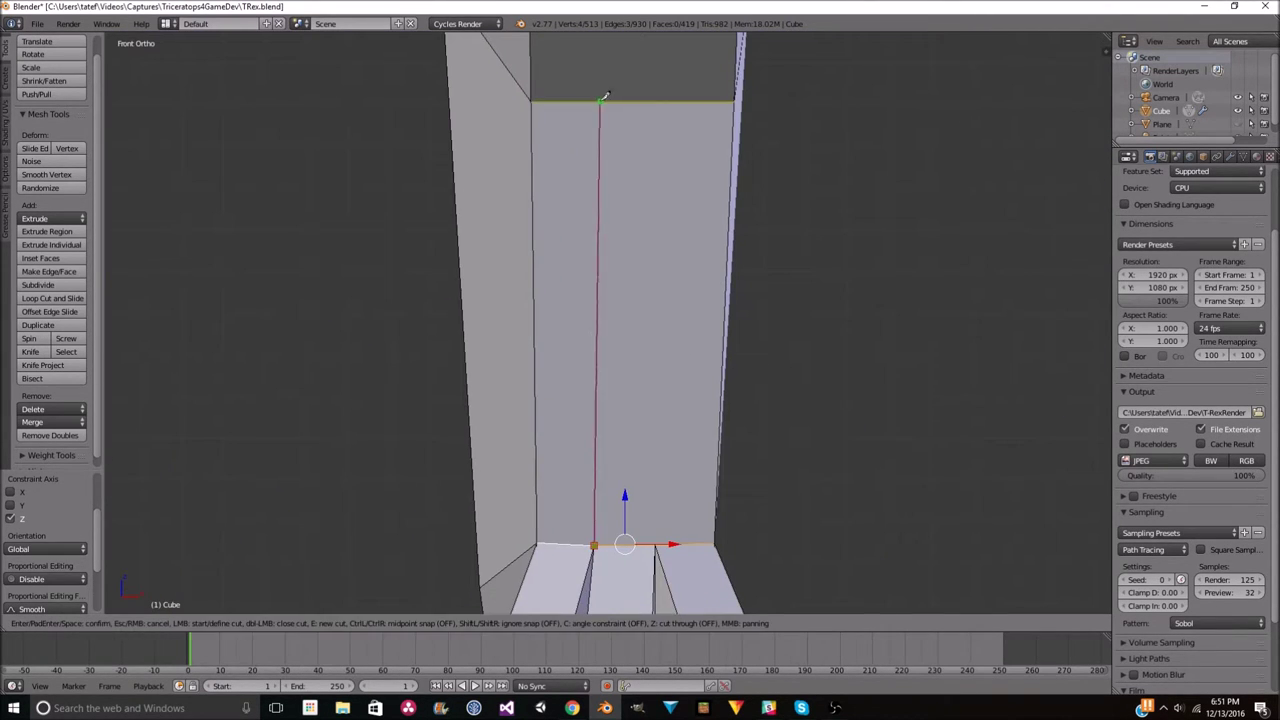
key(Escape)
mouse_move(667, 289)
middle_down()
mouse_move(565, 515)
mouse_move(567, 427)
mouse_move(610, 585)
middle_up()
scroll(600, 450, down, 3)
scroll(600, 450, up, 3)
key(KP_3)
scroll(636, 581, down, 2)
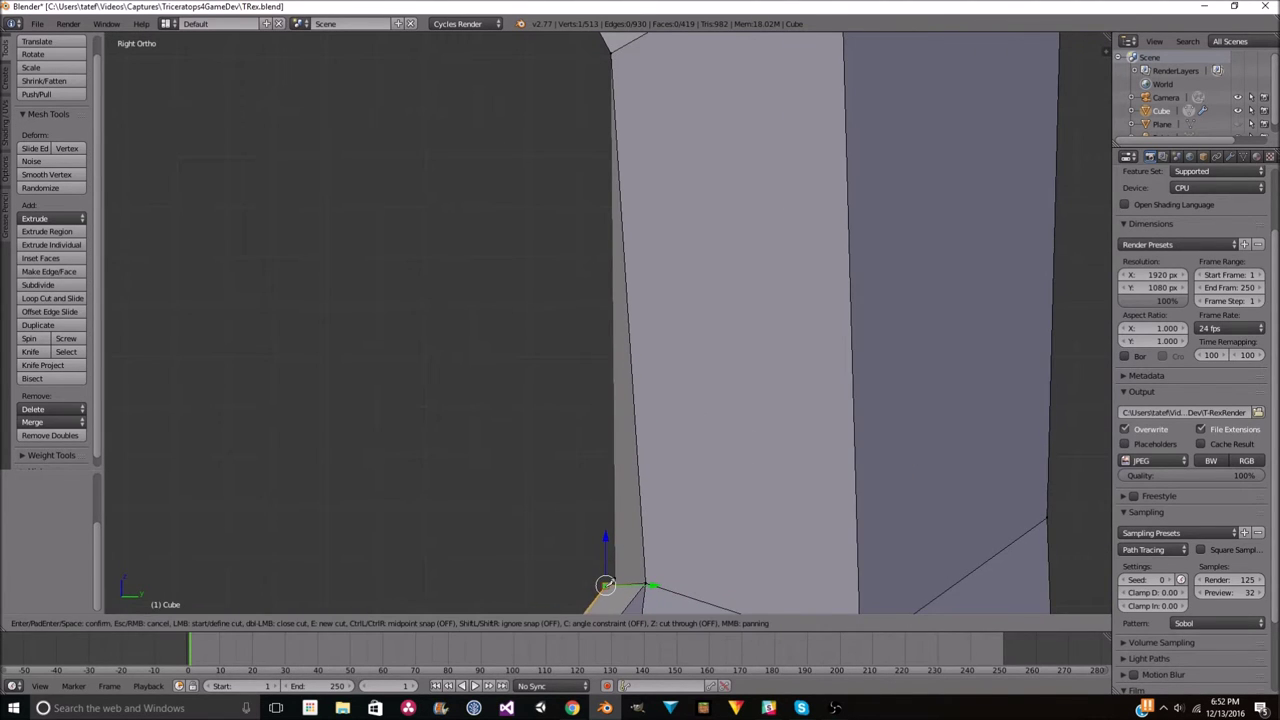
key(KP_1)
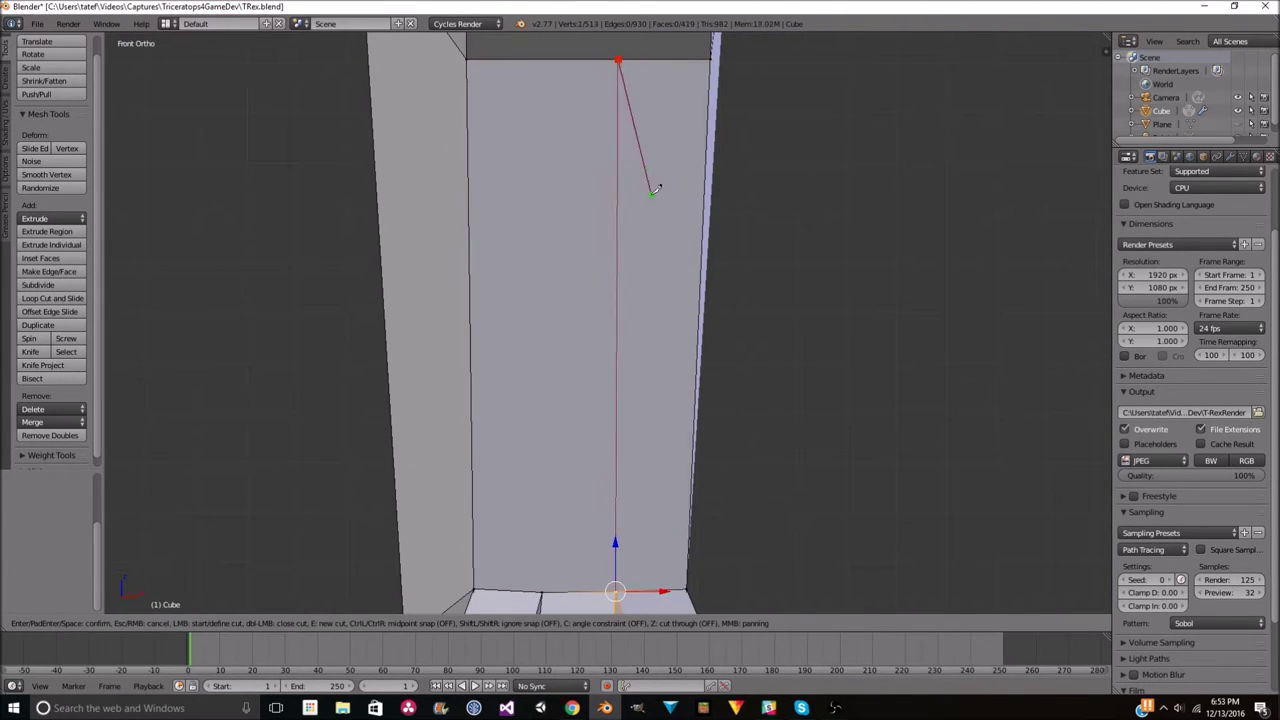
key(Return)
key(Tab)
- Lower the new cut edge along Z to reshape the heel
scroll(608, 230, down, 4)
scroll(629, 470, up, 4)
middle_drag(629, 470, 736, 472)
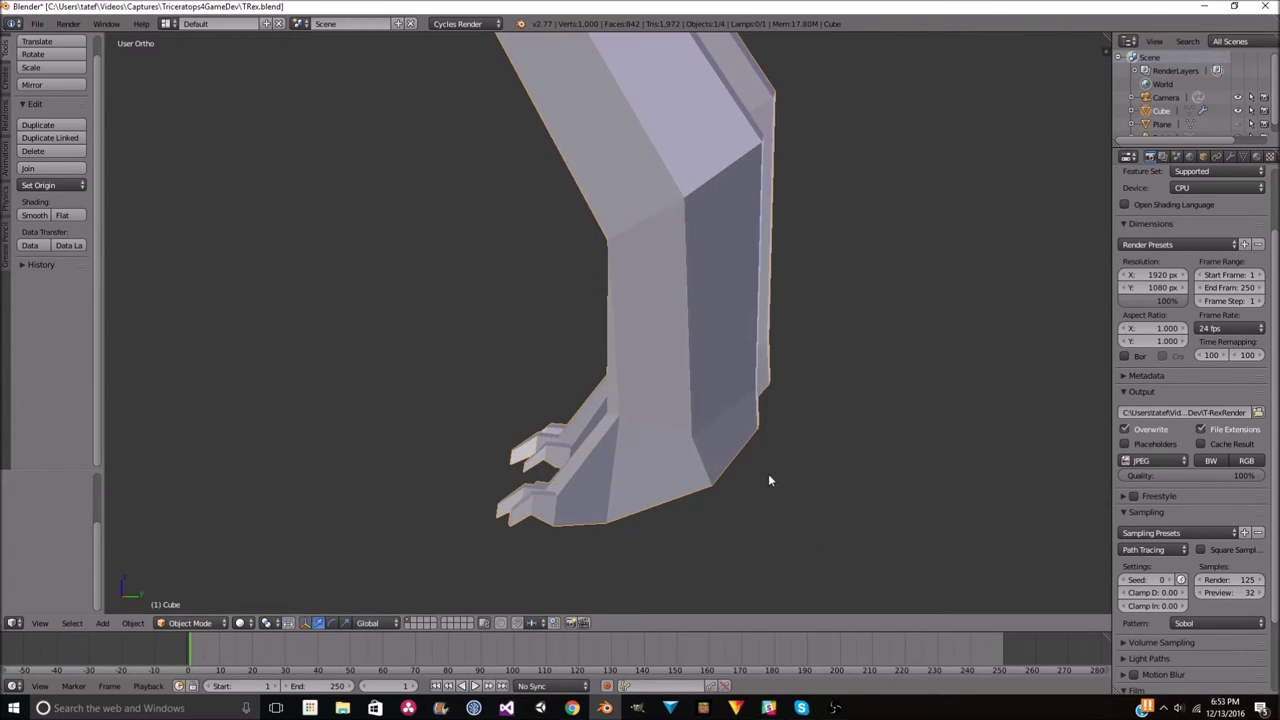
key(Tab)
scroll(673, 329, down, 5)
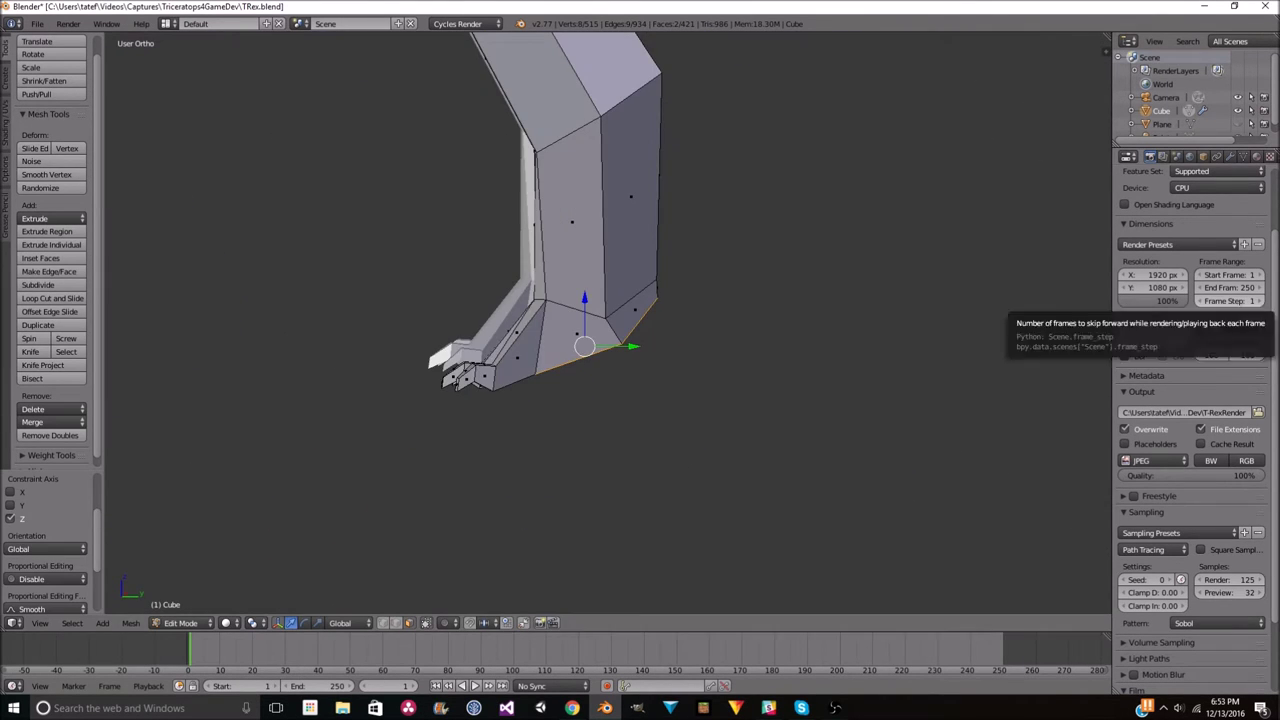
middle_drag(775, 332, 736, 366)
scroll(736, 366, up, 2)
click(579, 400)
middle_drag(579, 400, 698, 397)
scroll(698, 397, down, 2)
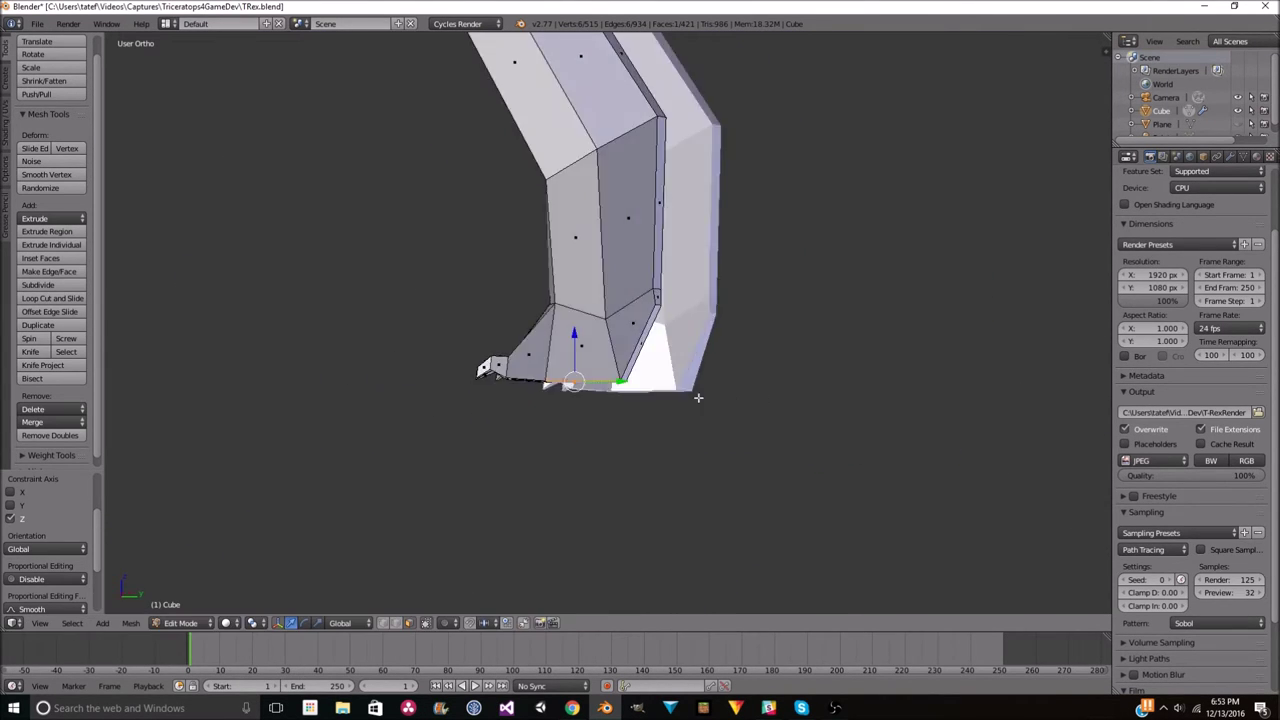
click(562, 326)
- Select the faces at the front of the other foot, then exit Edit Mode
mouse_move(620, 367)
middle_down()
mouse_move(562, 326)
mouse_move(504, 427)
middle_up()
shift+click(490, 320)
scroll(504, 427, down, 4)
scroll(694, 286, down, 3)
key(Tab)
scroll(783, 270, down, 2)
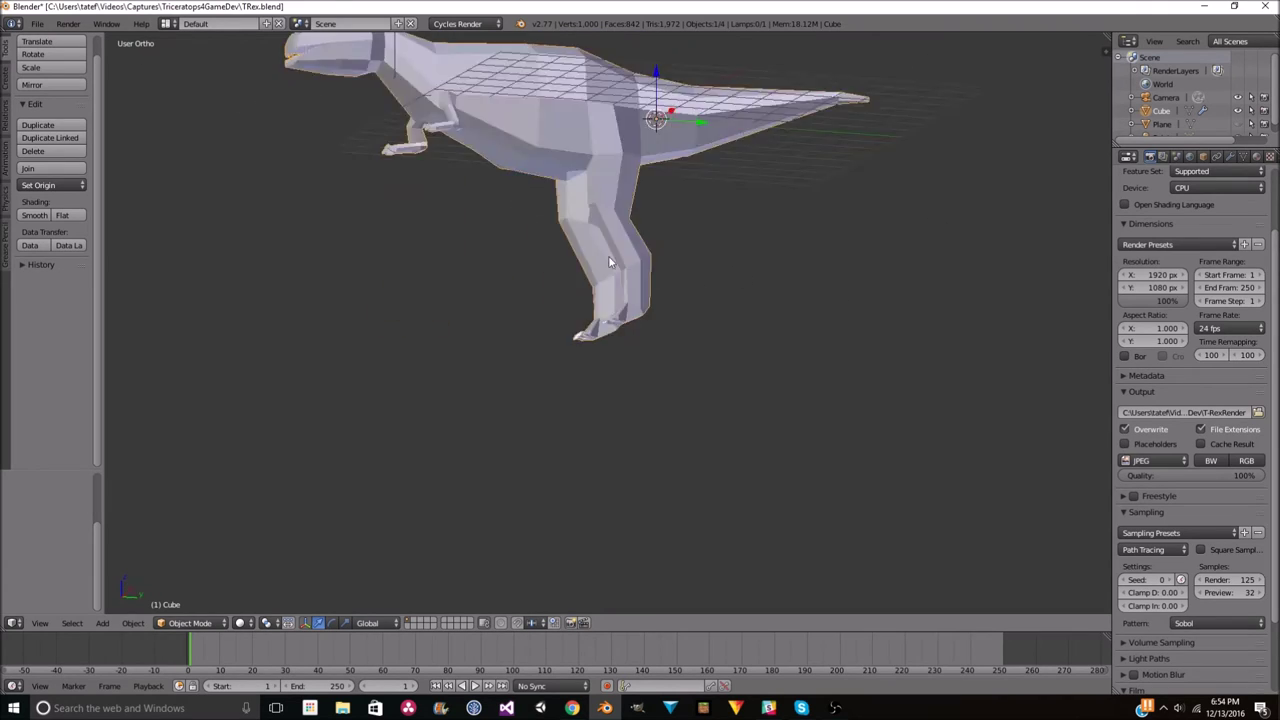
scroll(712, 308, up, 4)
mouse_move(712, 308)
middle_down()
mouse_move(526, 329)
mouse_move(600, 330)
middle_up()
scroll(646, 349, down, 4)
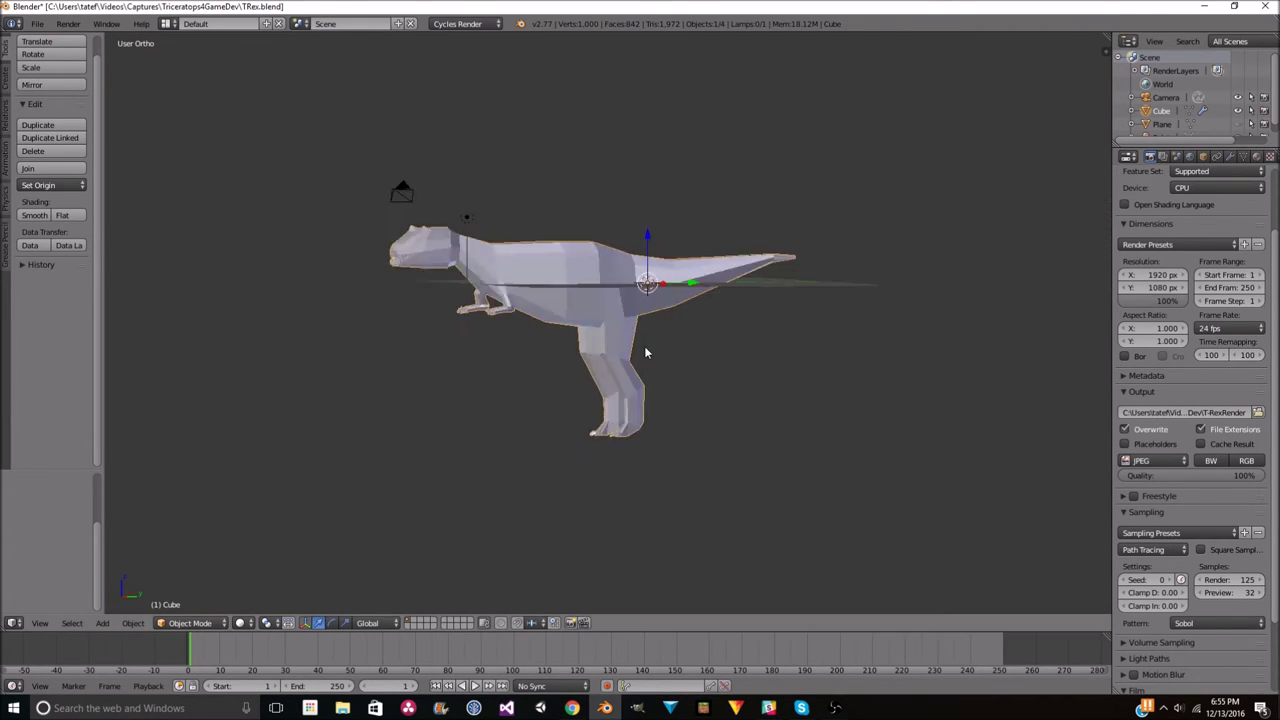